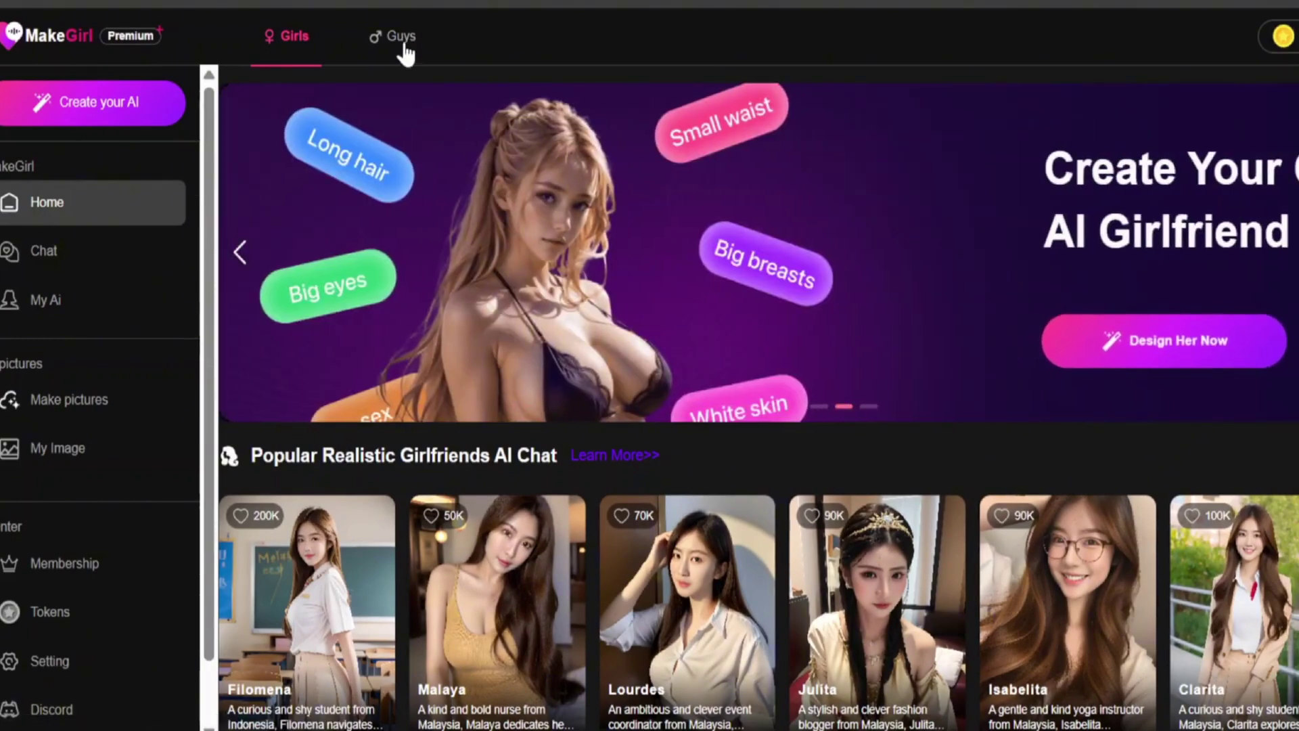
Switch to the Guys section and browse the boyfriend cards: Alexander, Diego, Zayn and Ethan.
click(404, 42)
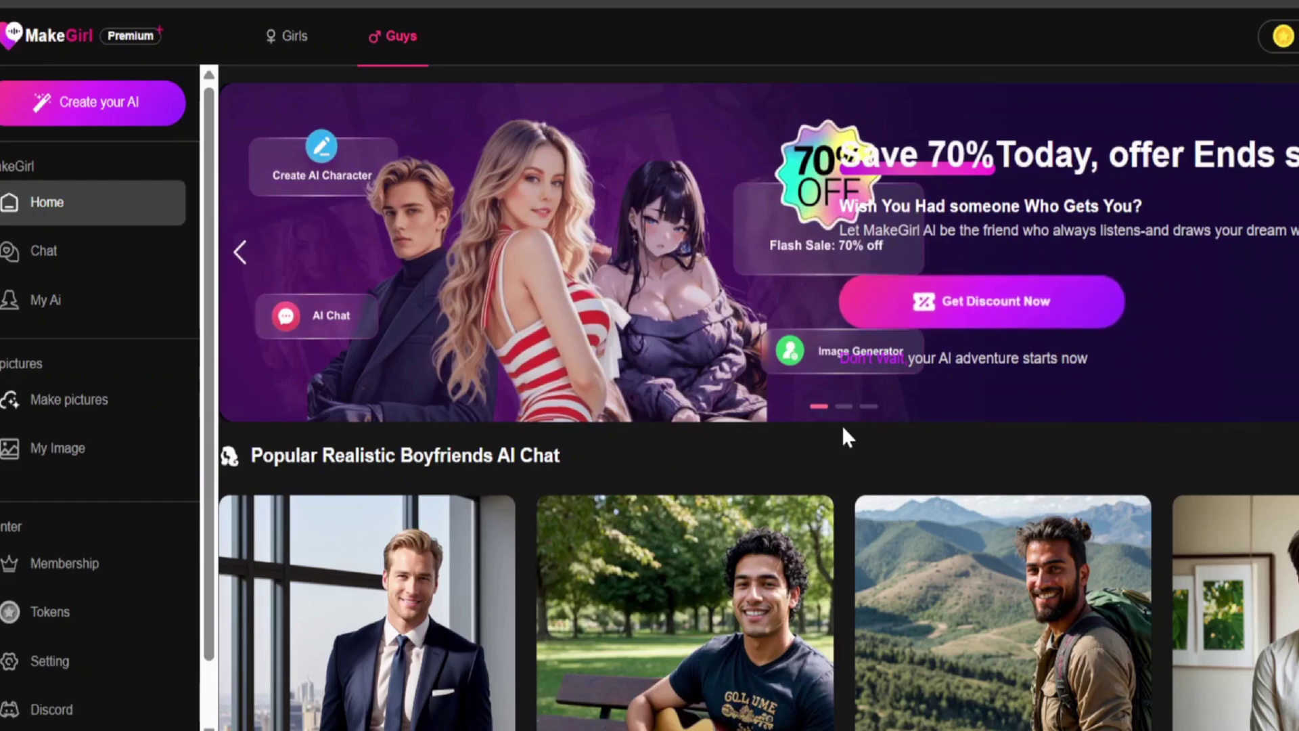
scroll(972, 494, down, 6)
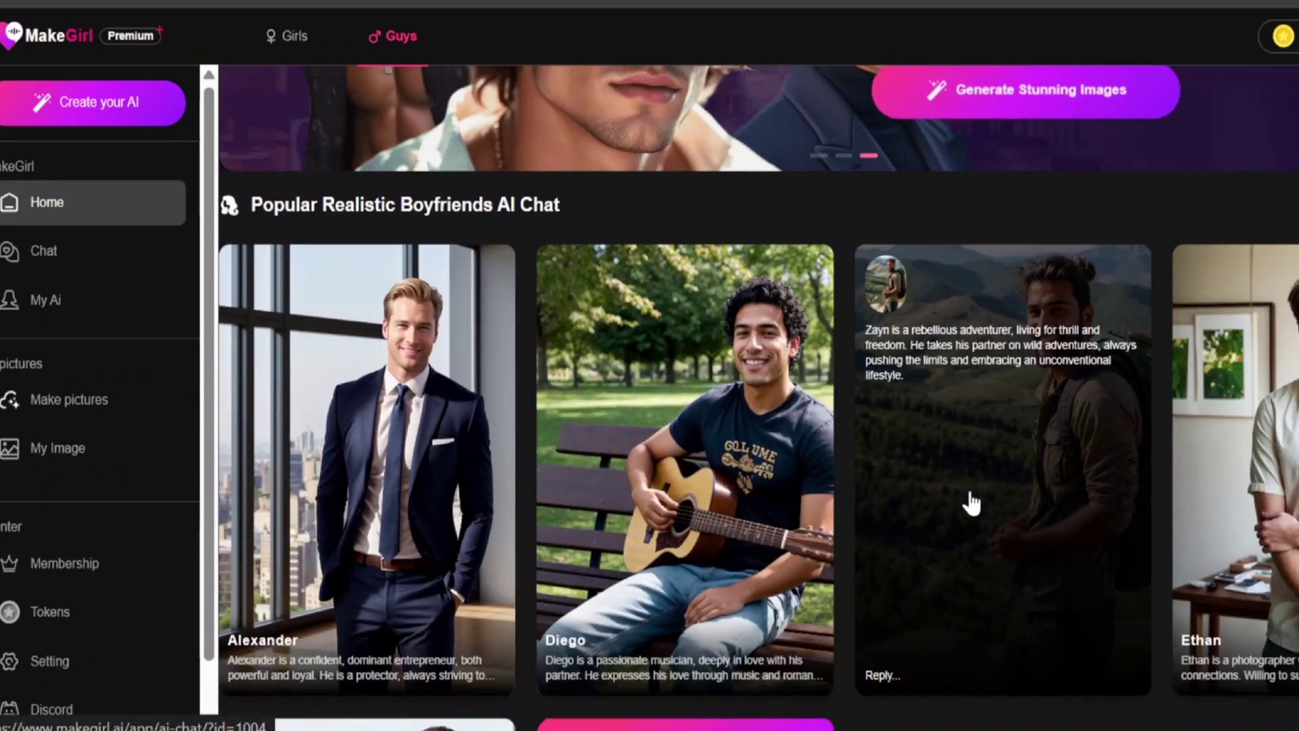
scroll(971, 504, down, 2)
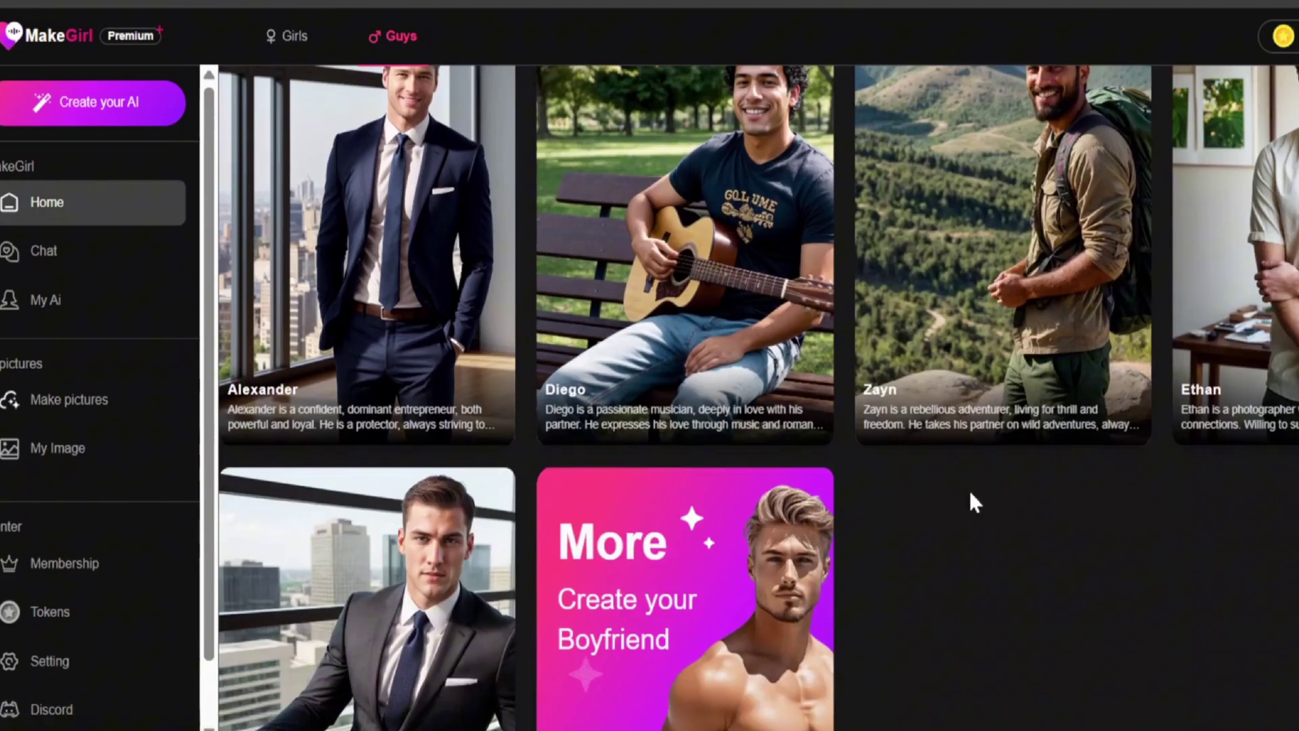
scroll(968, 488, up, 2)
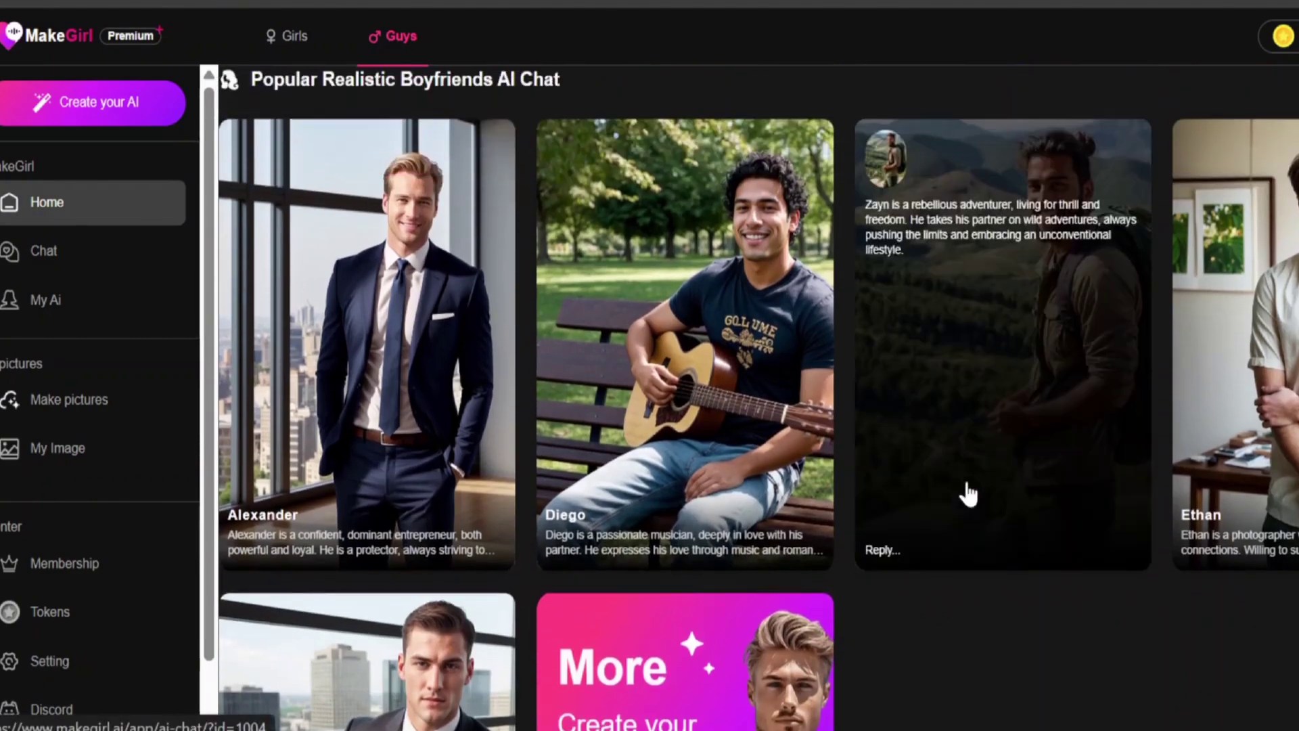
scroll(669, 449, up, 2)
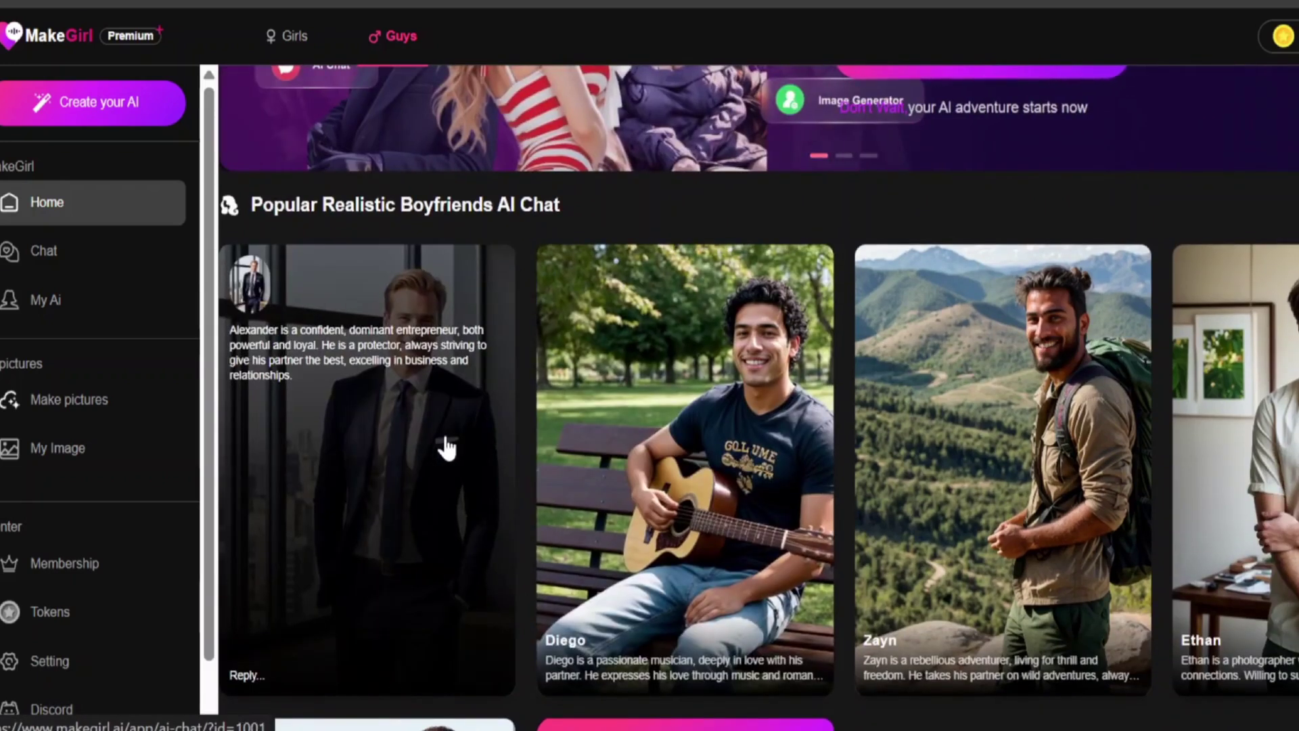
Open Alexander's chat, send him 'HEY', and return to the home page.
click(446, 439)
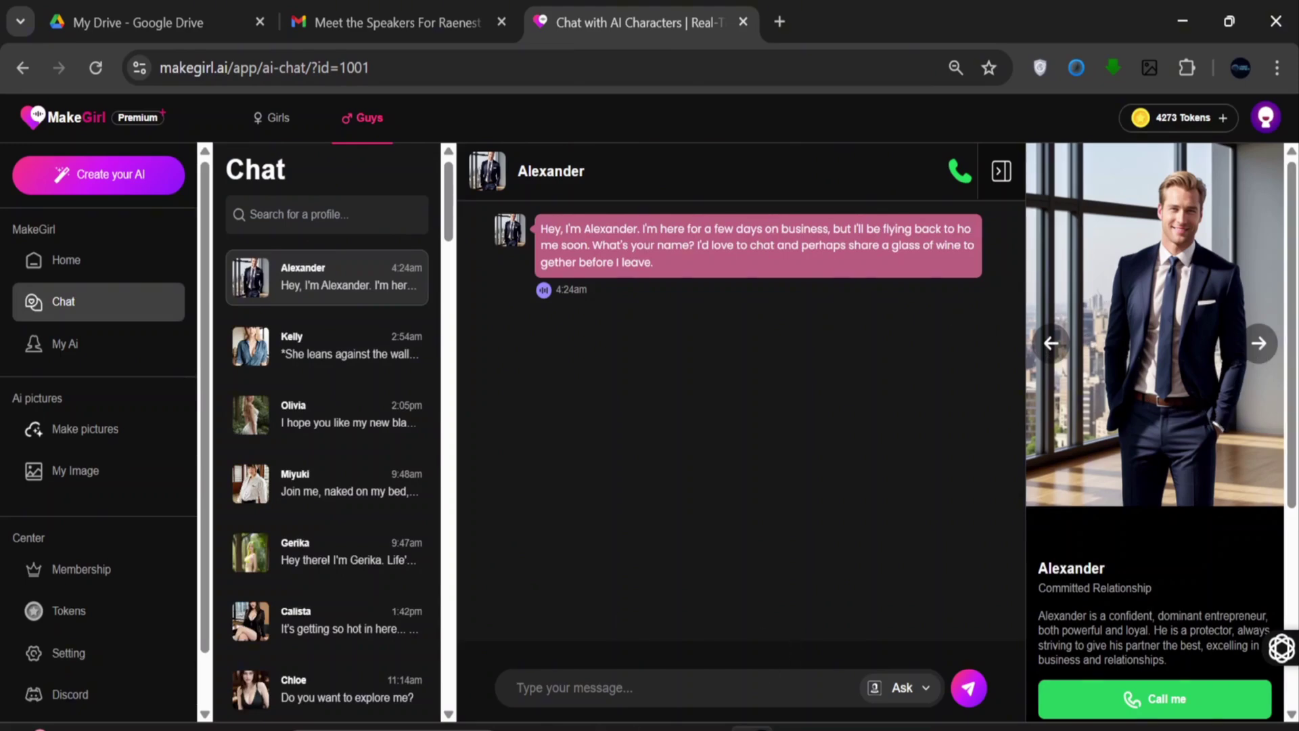
text(HEY)
key(Return)
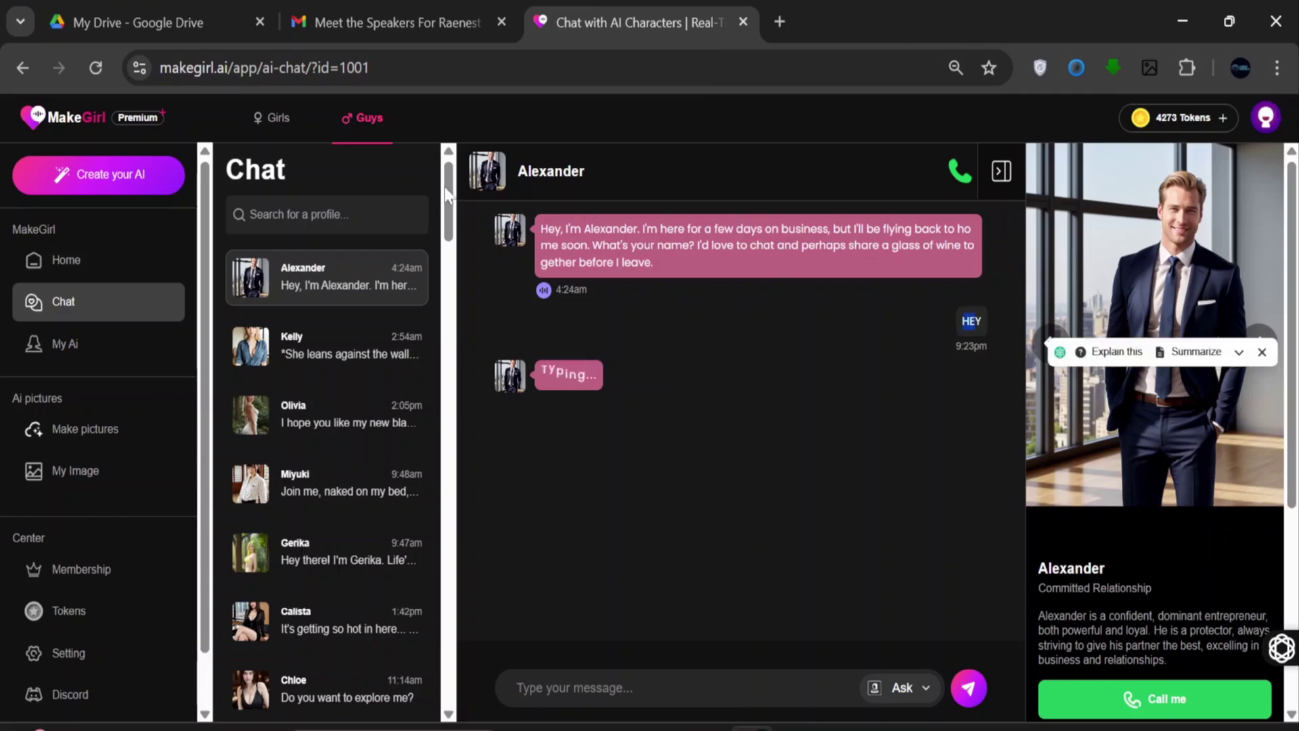
click(286, 119)
scroll(775, 435, down, 3)
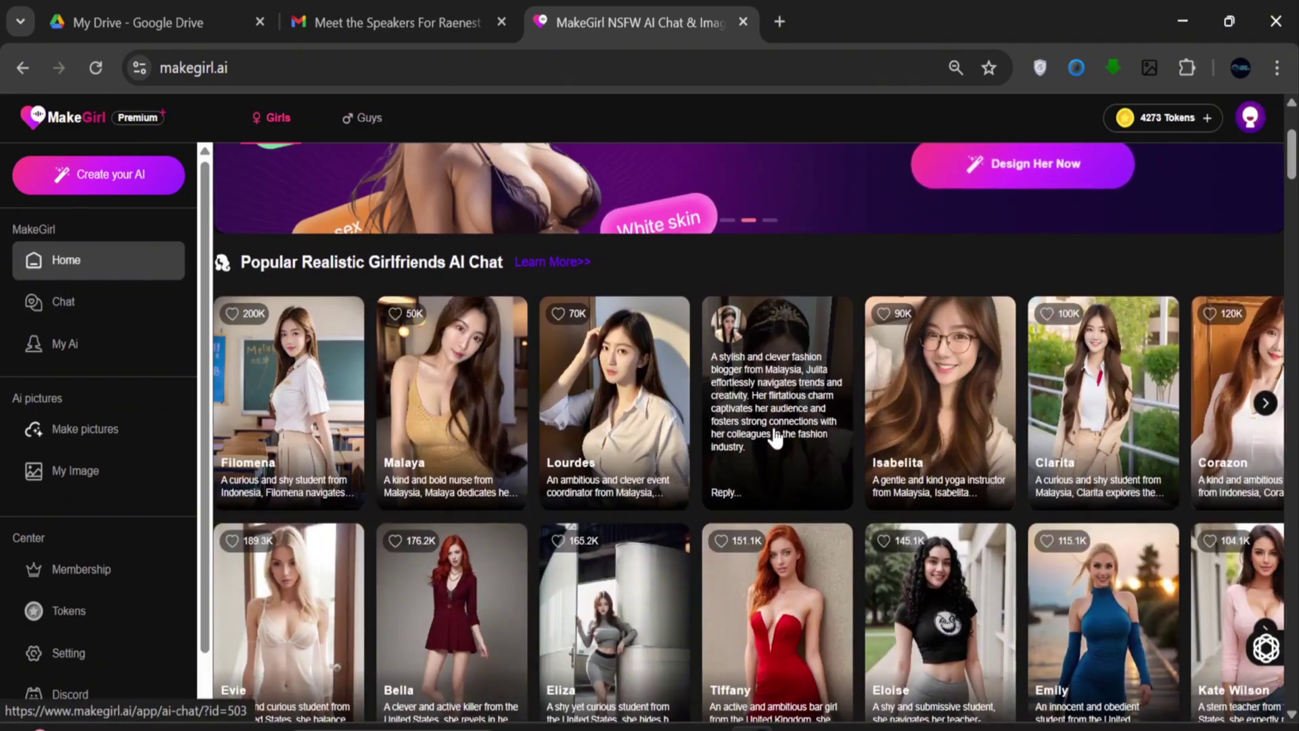
scroll(776, 439, down, 2)
scroll(776, 438, down, 3)
scroll(777, 430, up, 3)
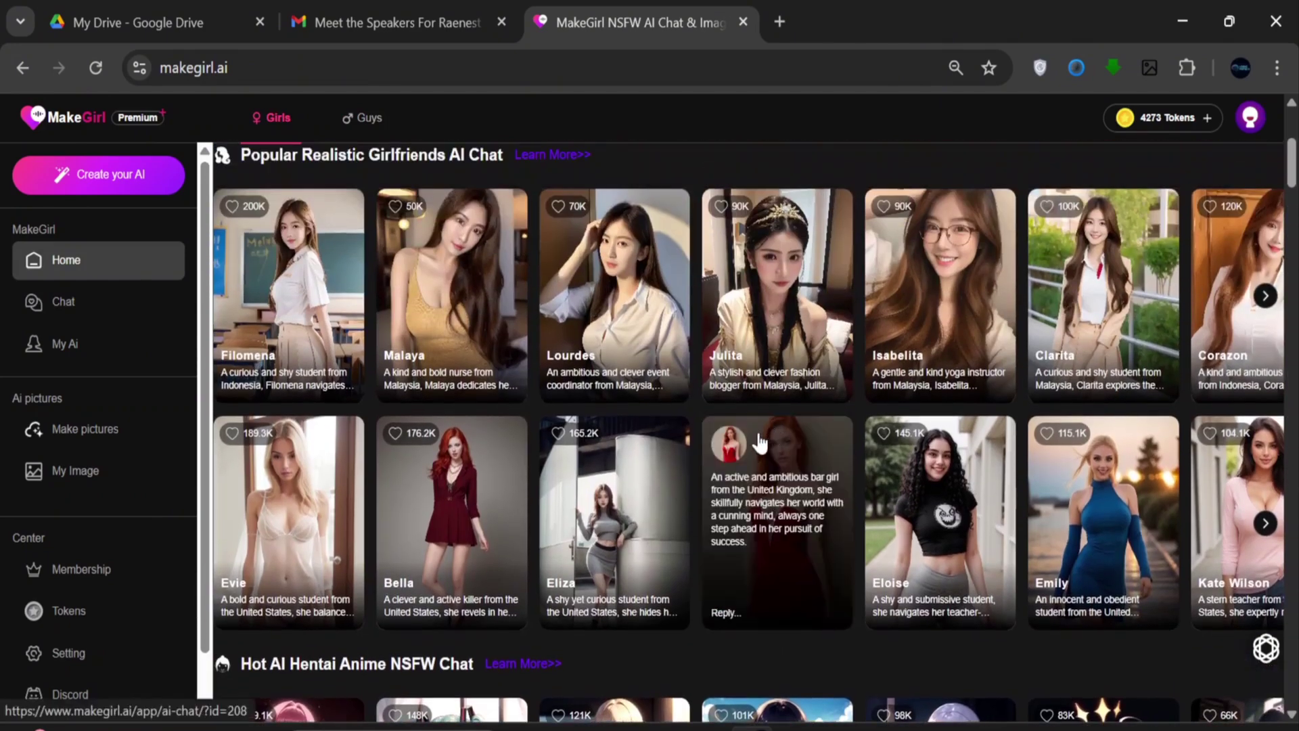
scroll(761, 441, up, 3)
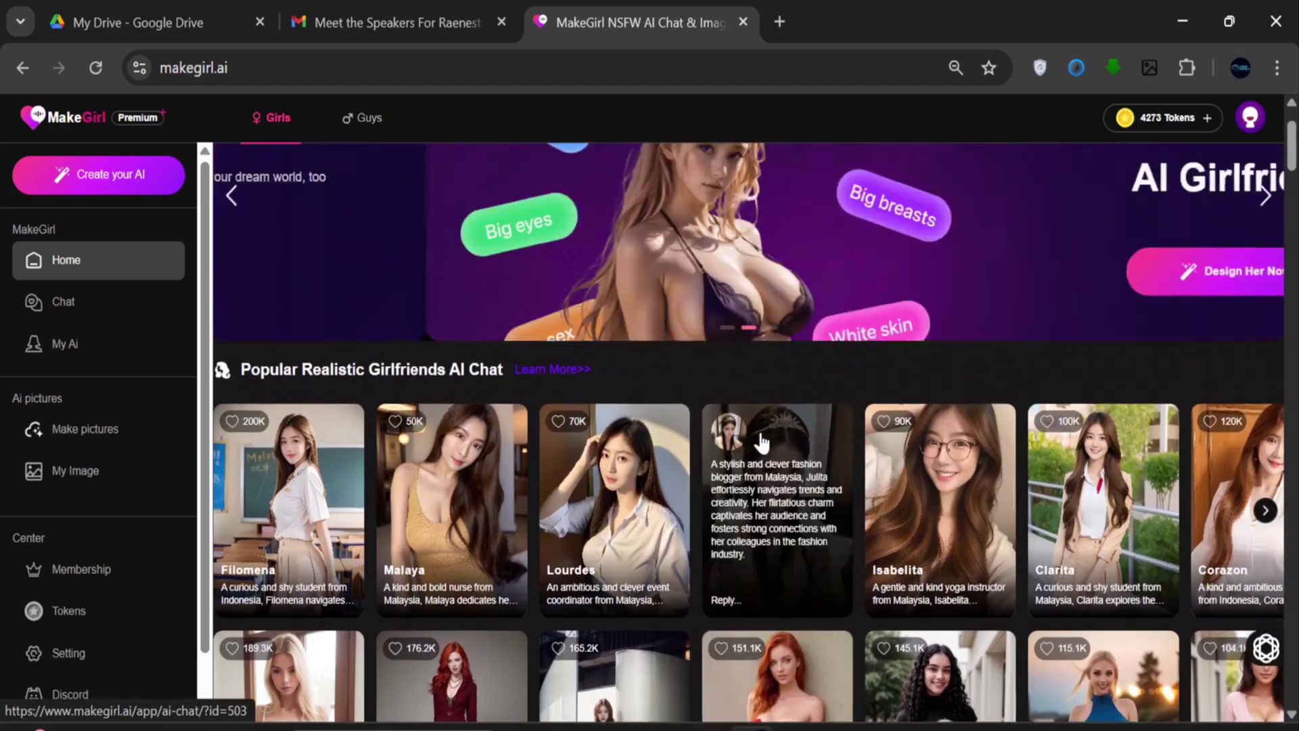
scroll(763, 441, down, 2)
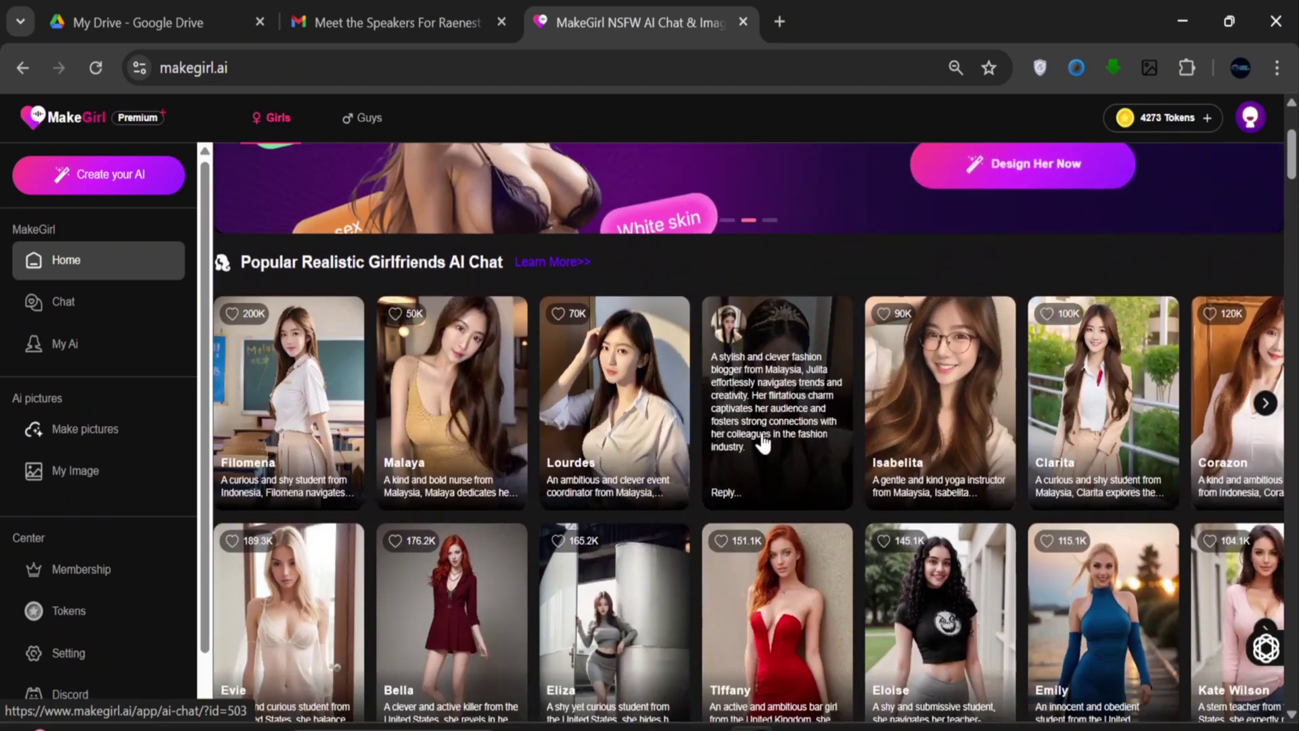
scroll(763, 441, down, 2)
scroll(762, 441, up, 2)
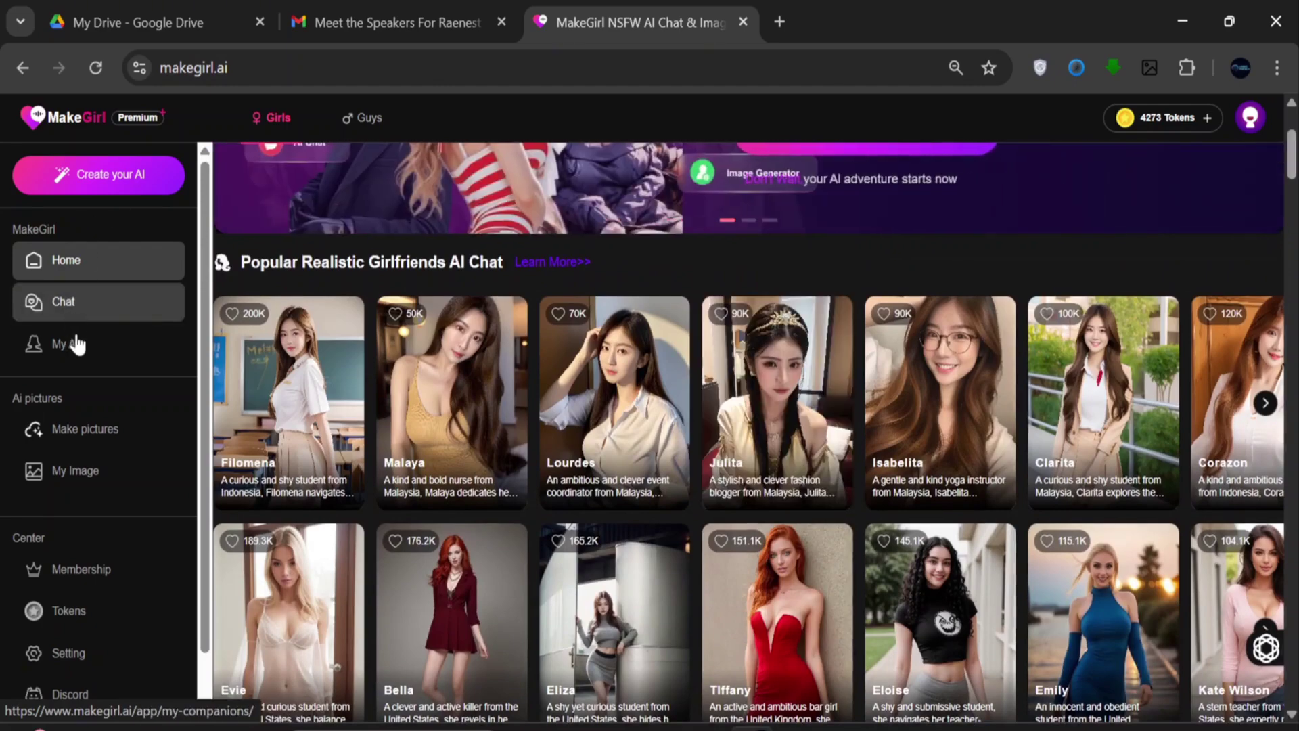
Open My Ai and browse the companion grid of Renate, Marisha, Gerika and others.
click(79, 346)
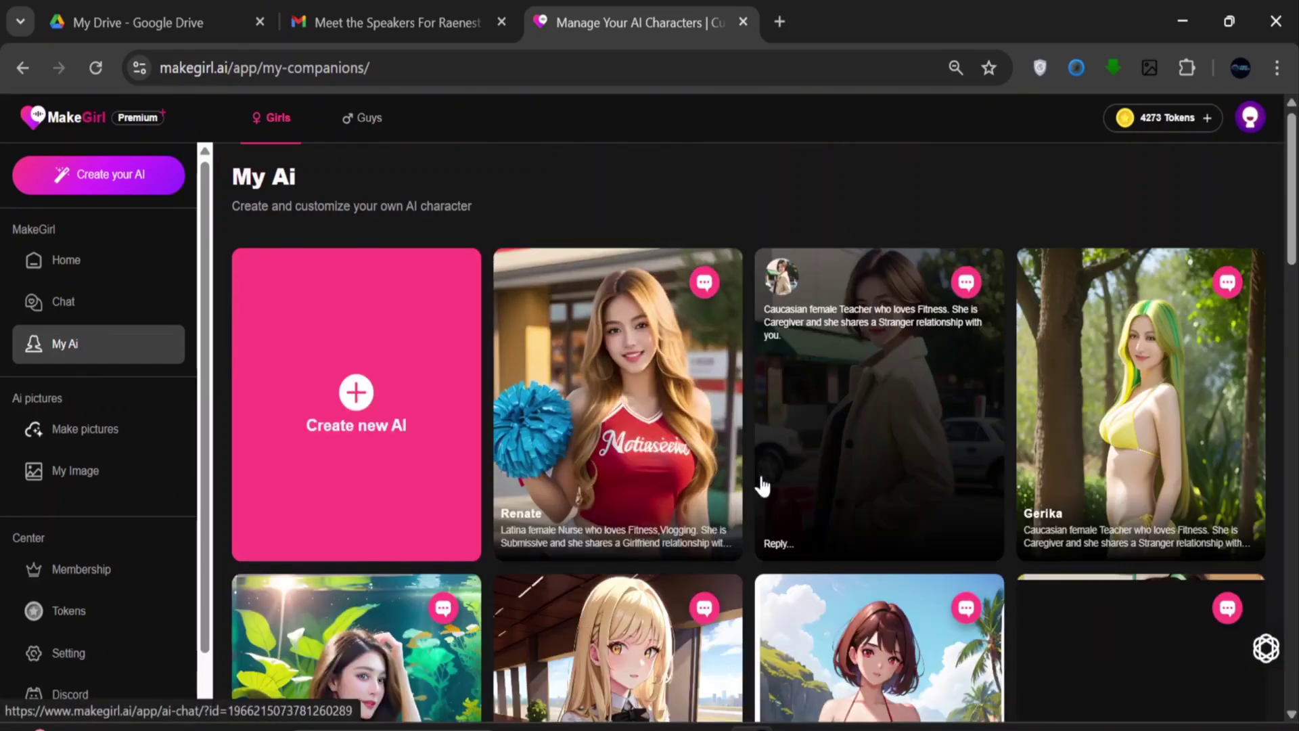
scroll(612, 435, down, 2)
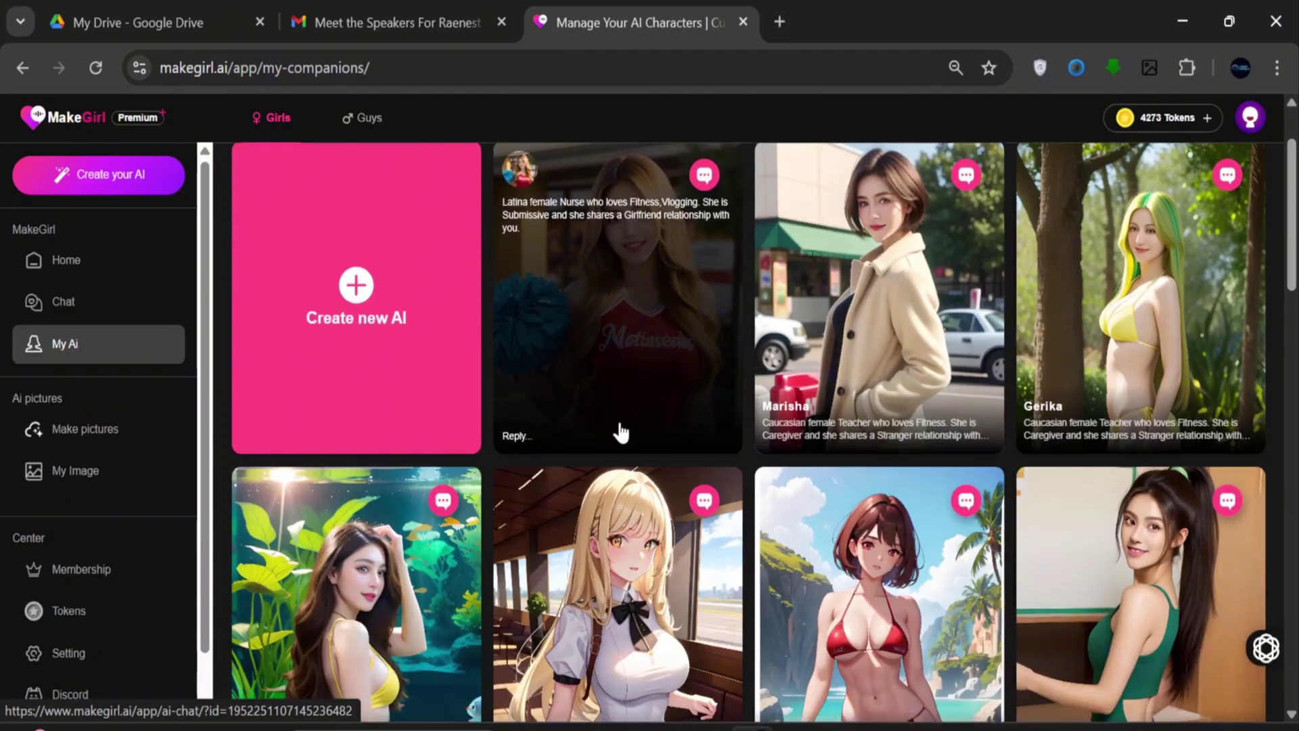
scroll(859, 406, down, 2)
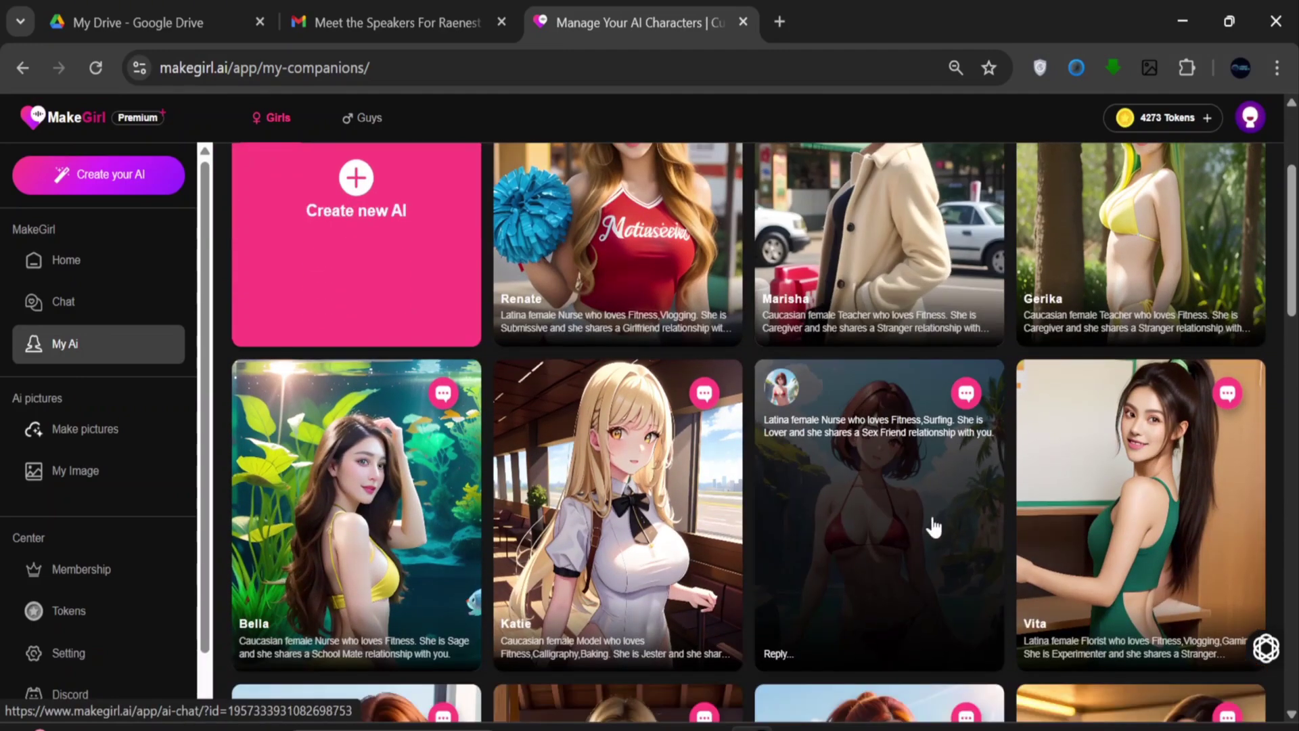
scroll(846, 446, up, 4)
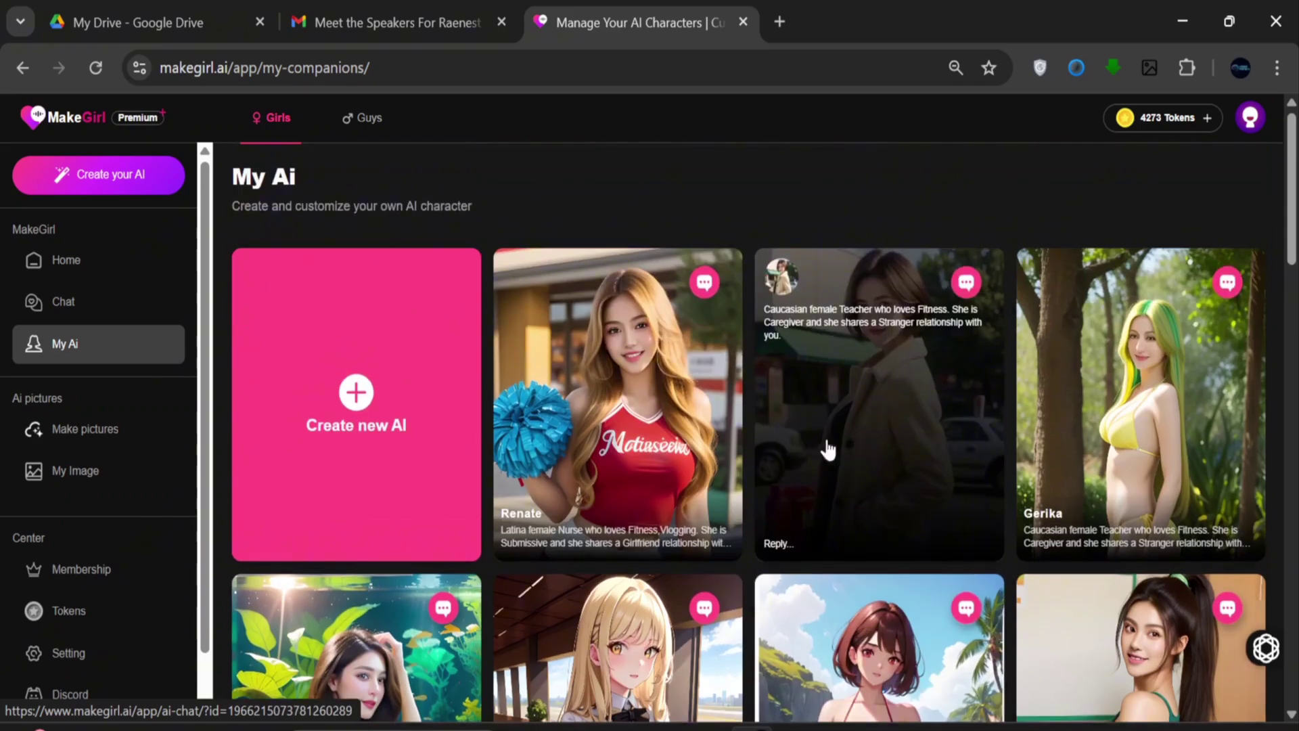
Open Marisha's chat, then go back to the companions list and scroll it.
click(900, 382)
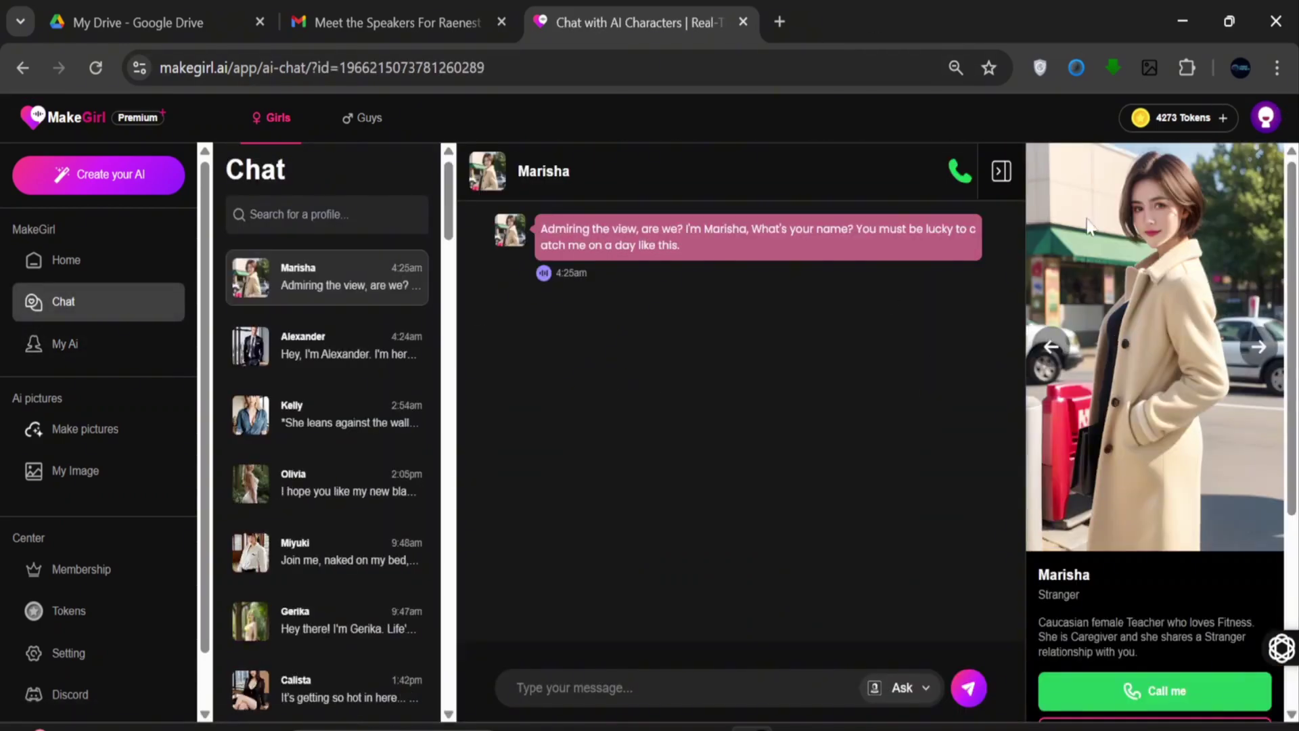
click(23, 67)
scroll(924, 469, down, 3)
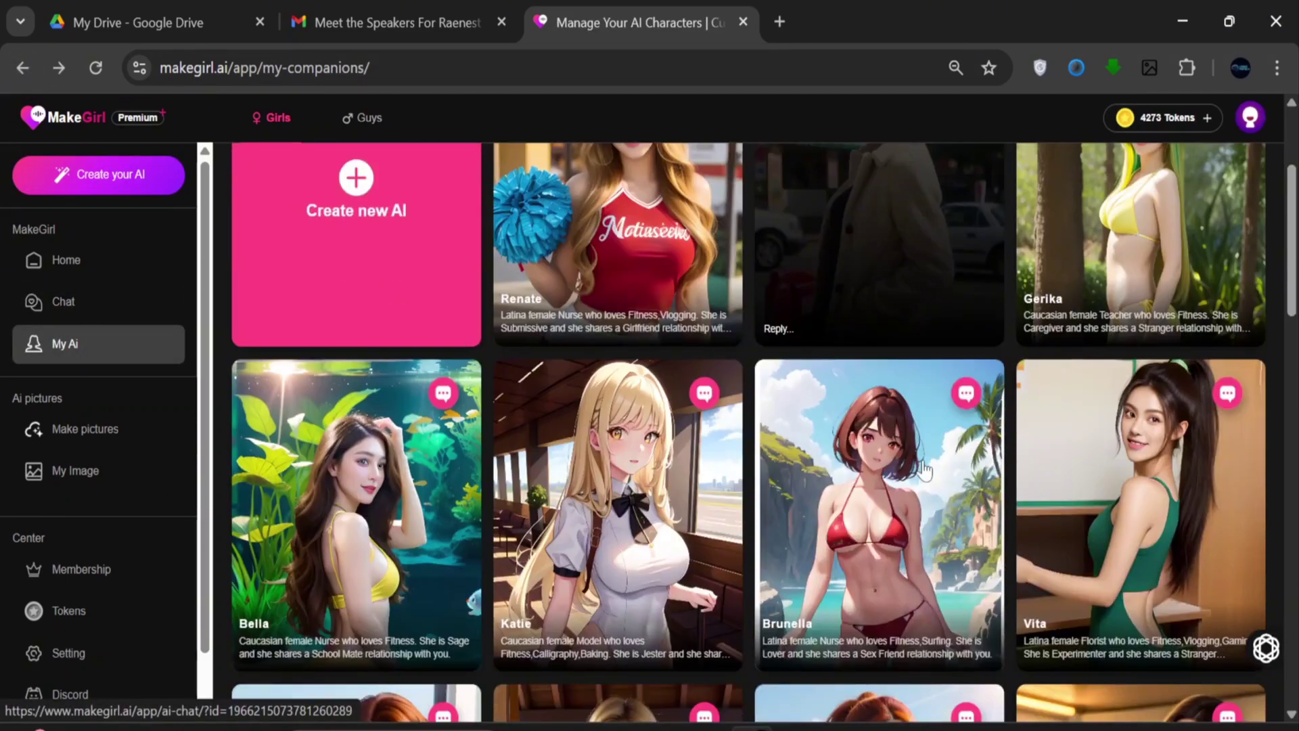
scroll(924, 468, down, 9)
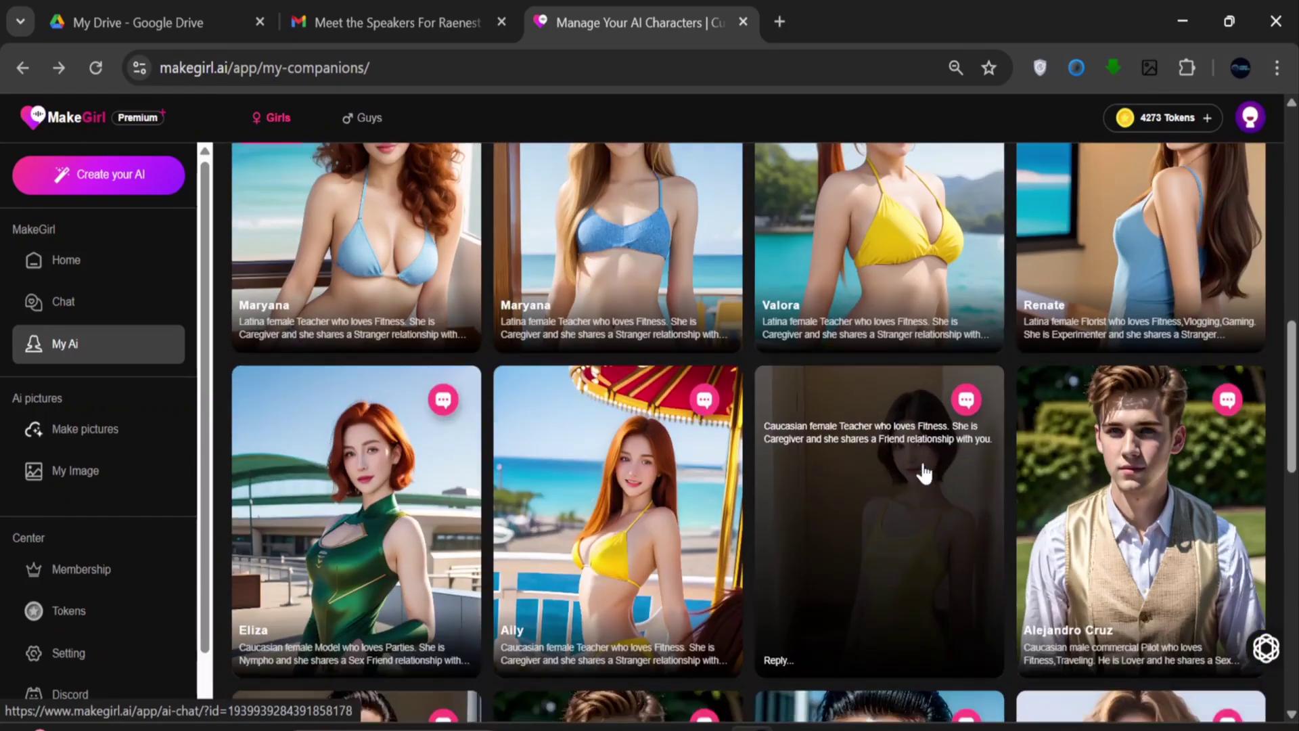
scroll(924, 474, up, 12)
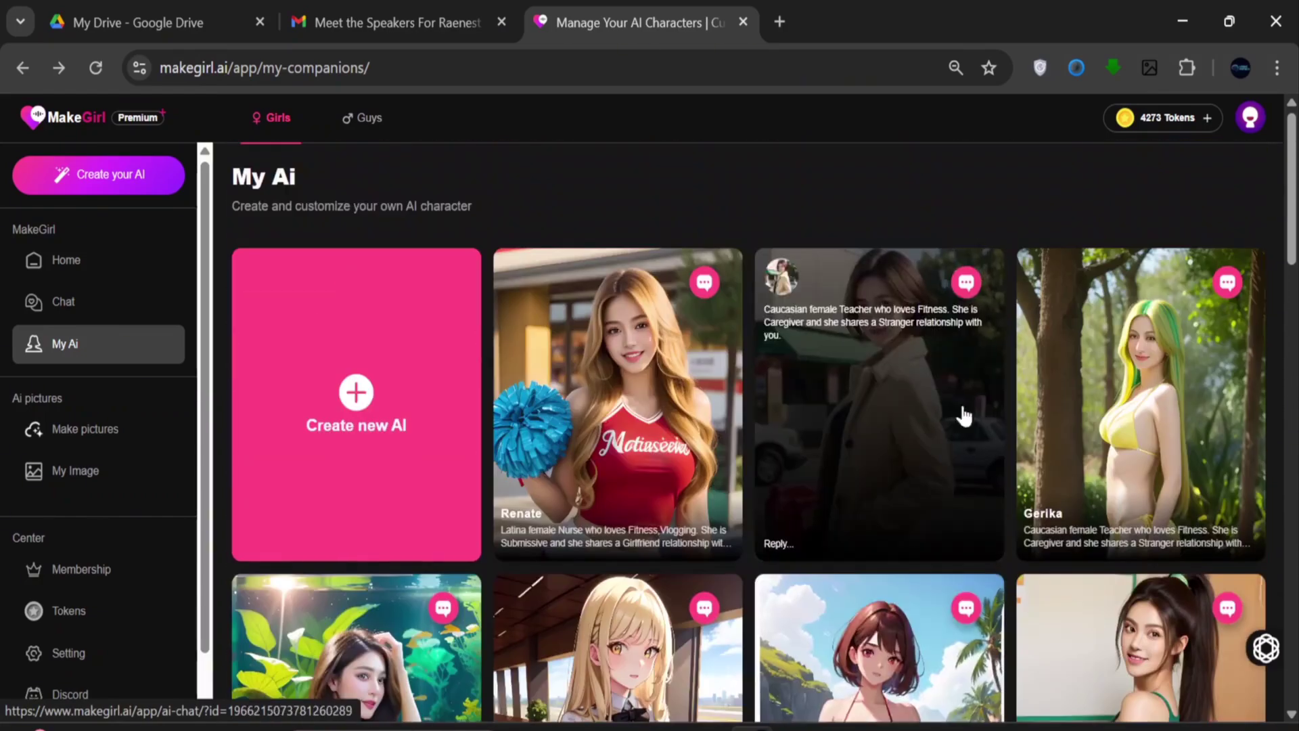
Start a new Realistic AI character with Caucasian ethnicity, blue eyes and age 20s.
click(357, 393)
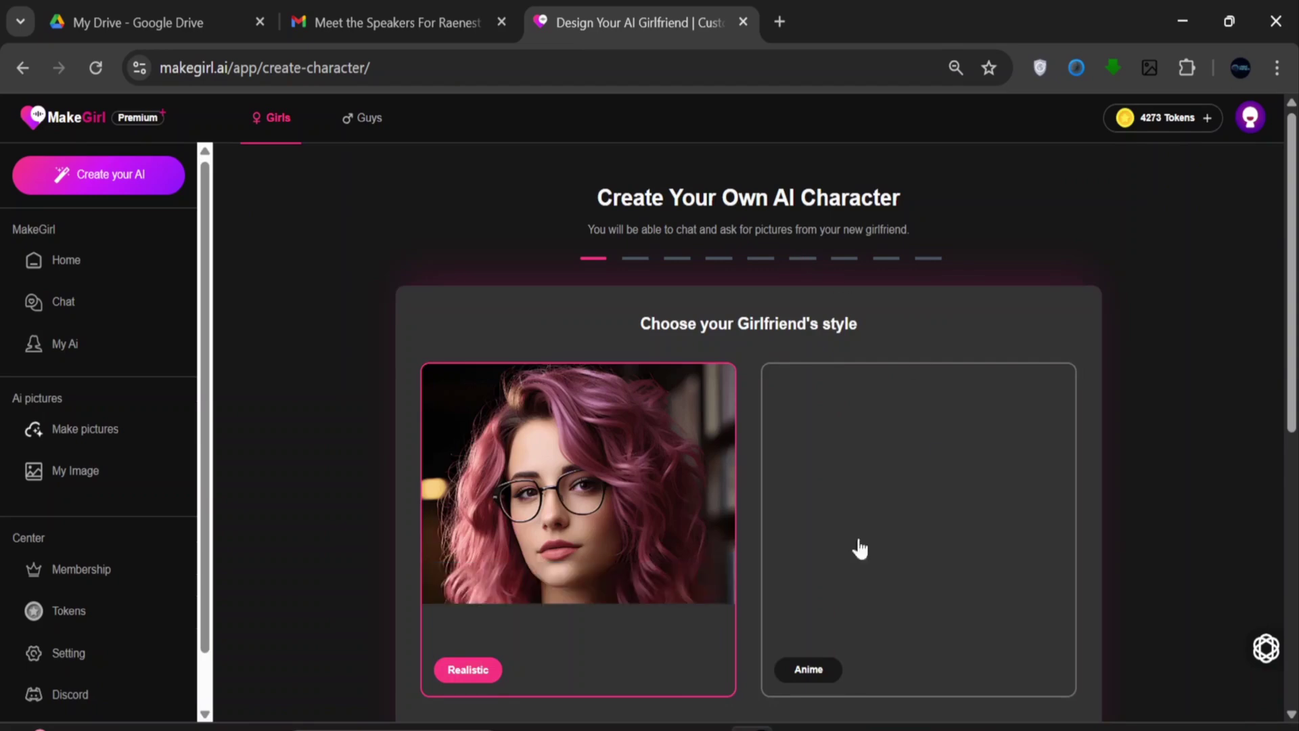
click(623, 611)
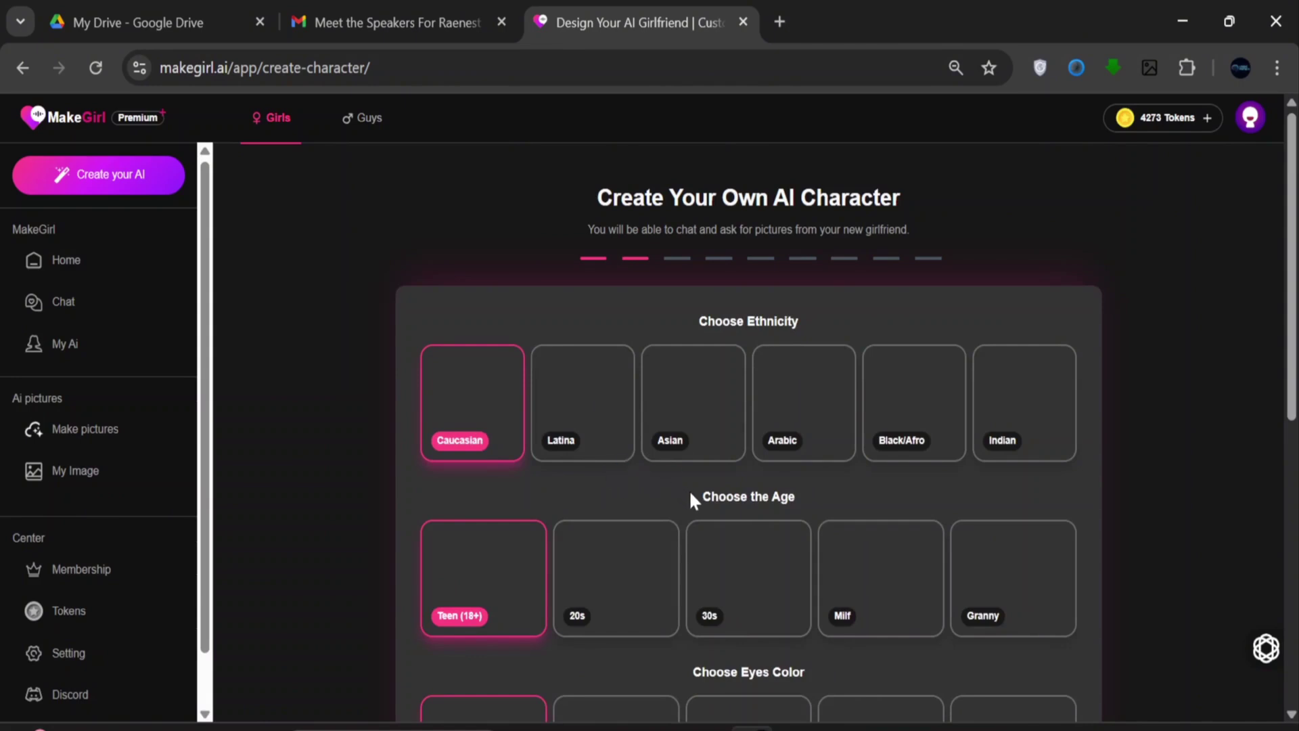
scroll(689, 489, down, 3)
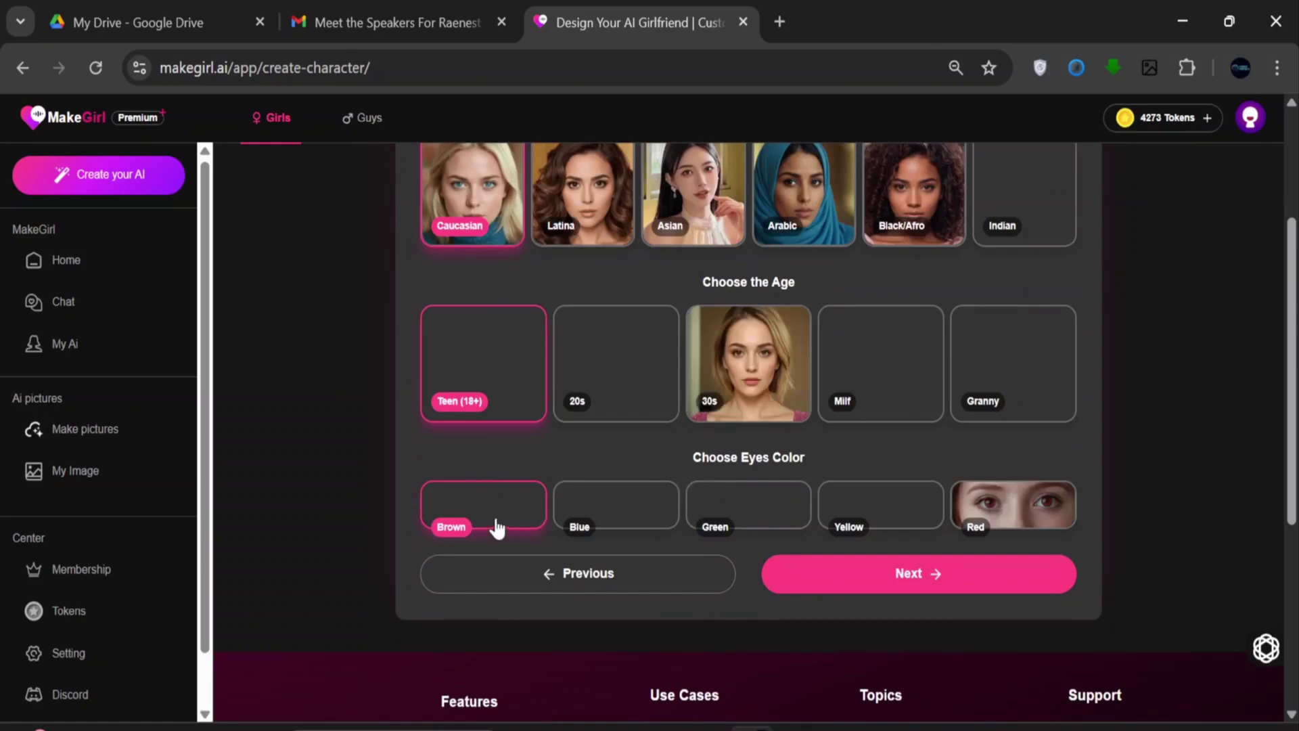
click(634, 519)
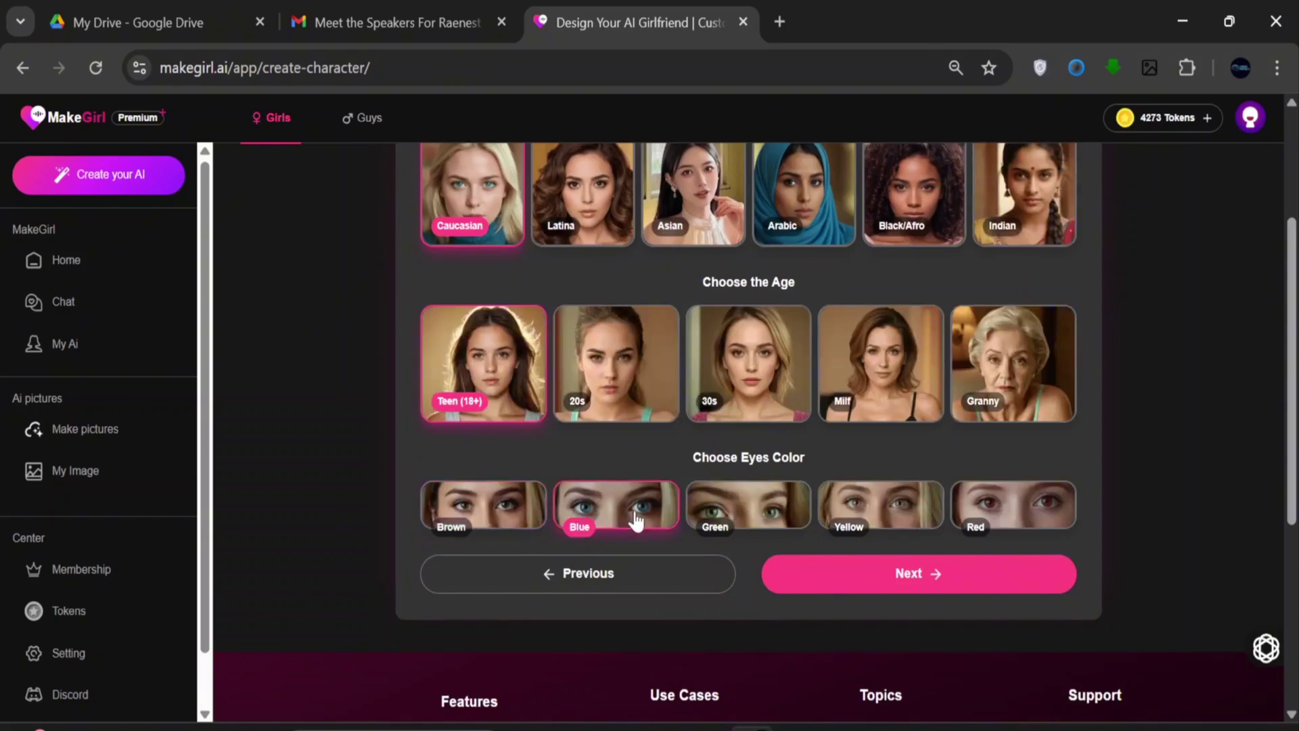
click(646, 397)
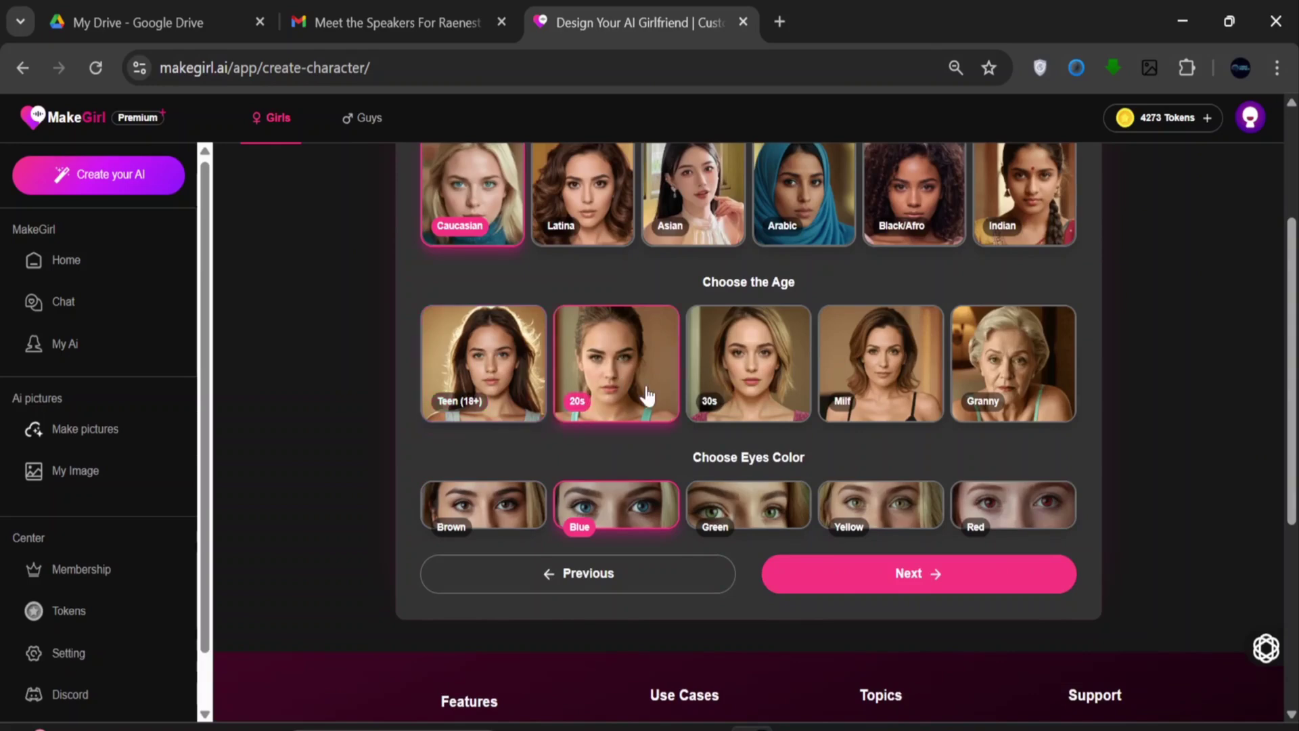
click(1009, 586)
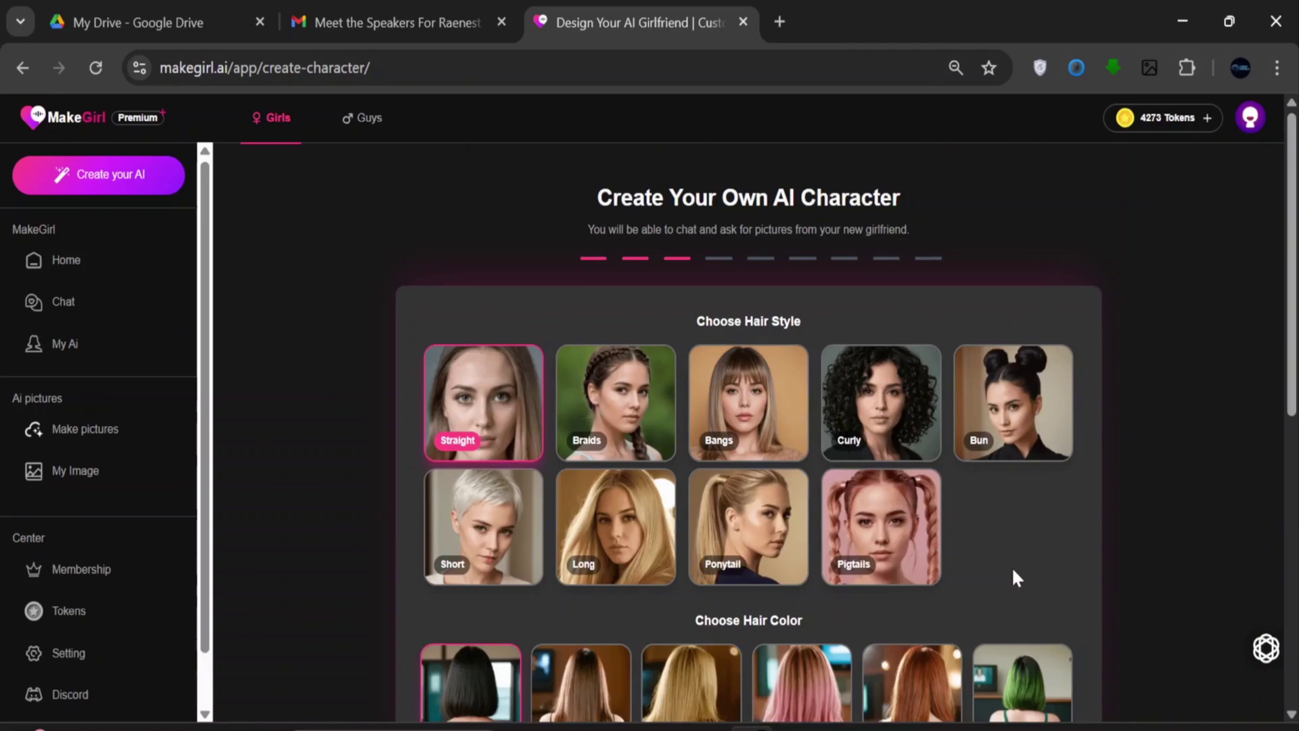
Keep Straight black hair, Caregiver personality and Cute voice for the new character.
scroll(1011, 567, down, 3)
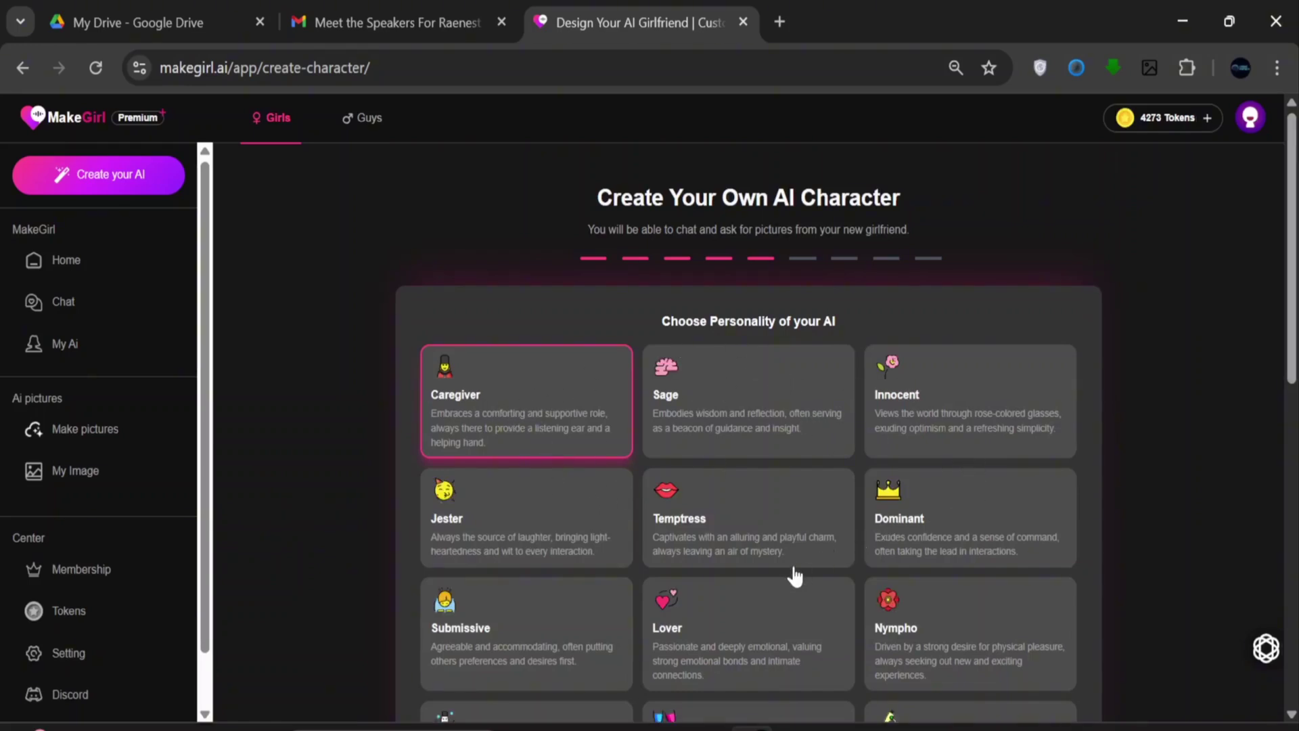
scroll(848, 697, down, 5)
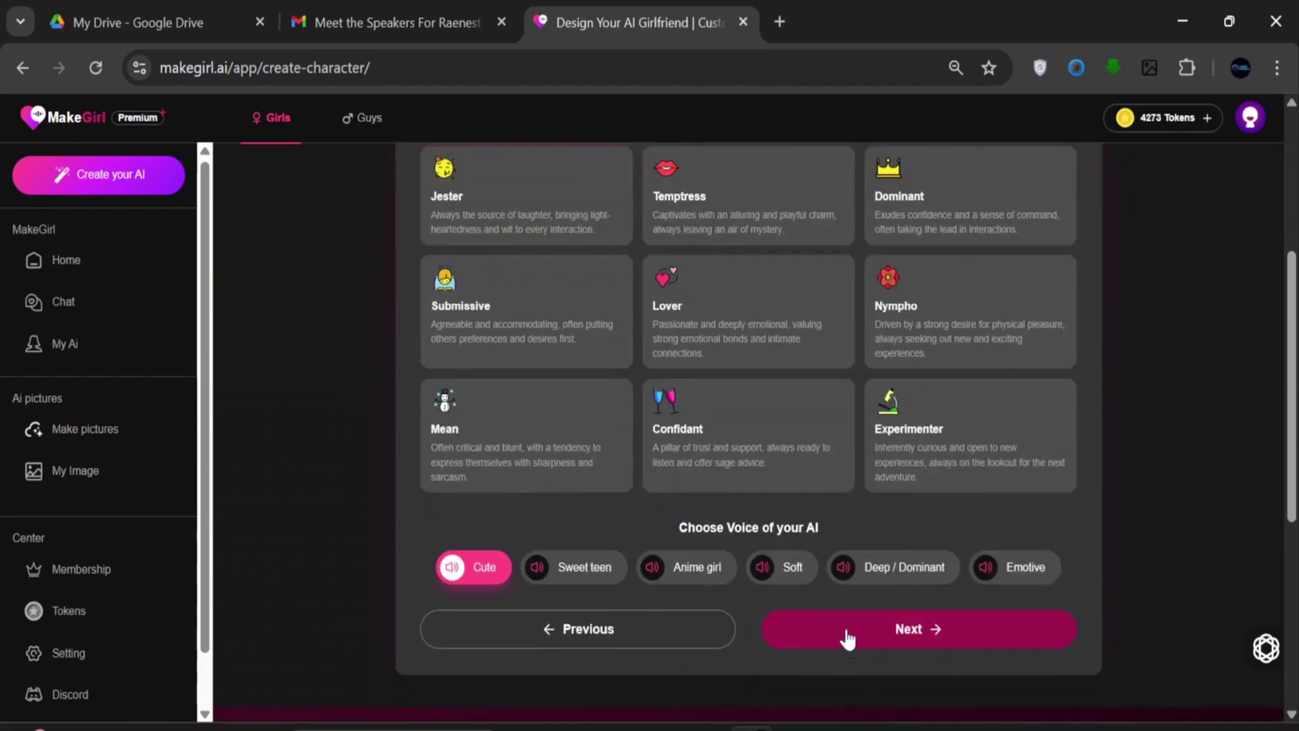
click(847, 637)
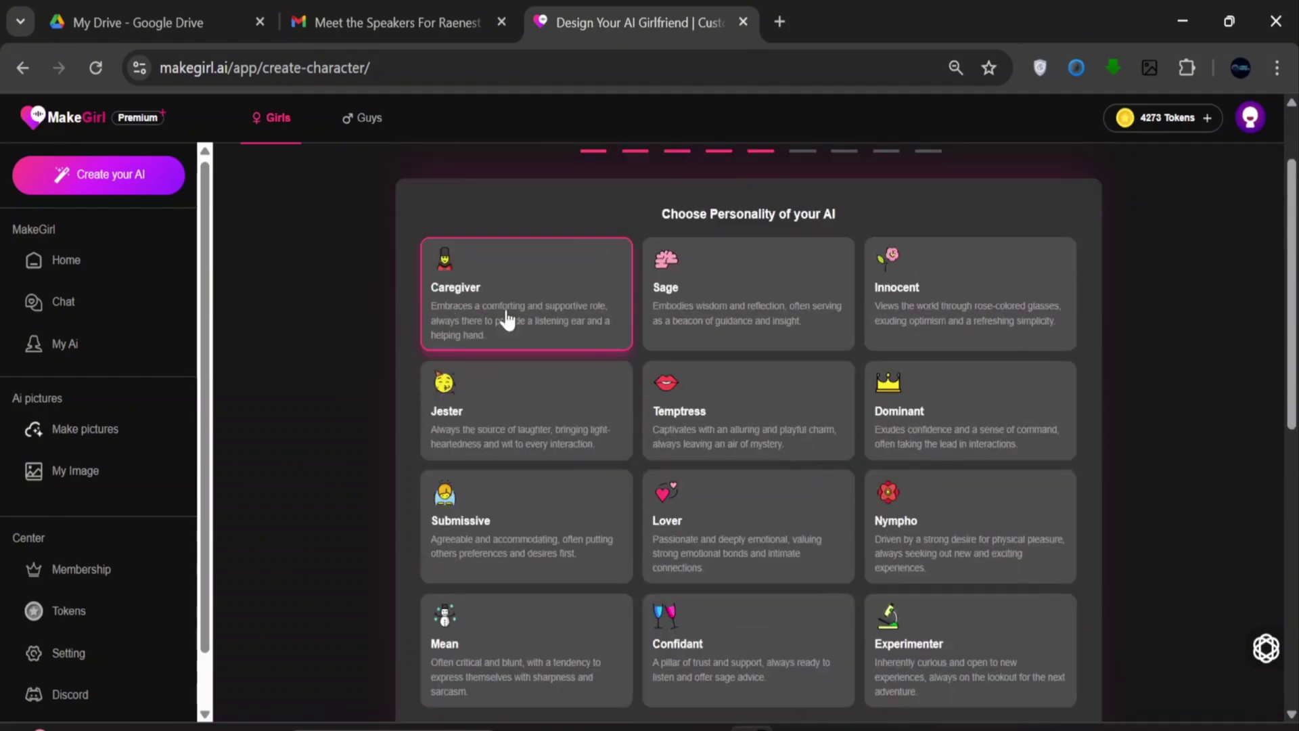
scroll(783, 603, down, 5)
Keep Teacher, Fitness and Stranger relationship, choose Skirt clothing, and generate the character.
click(897, 517)
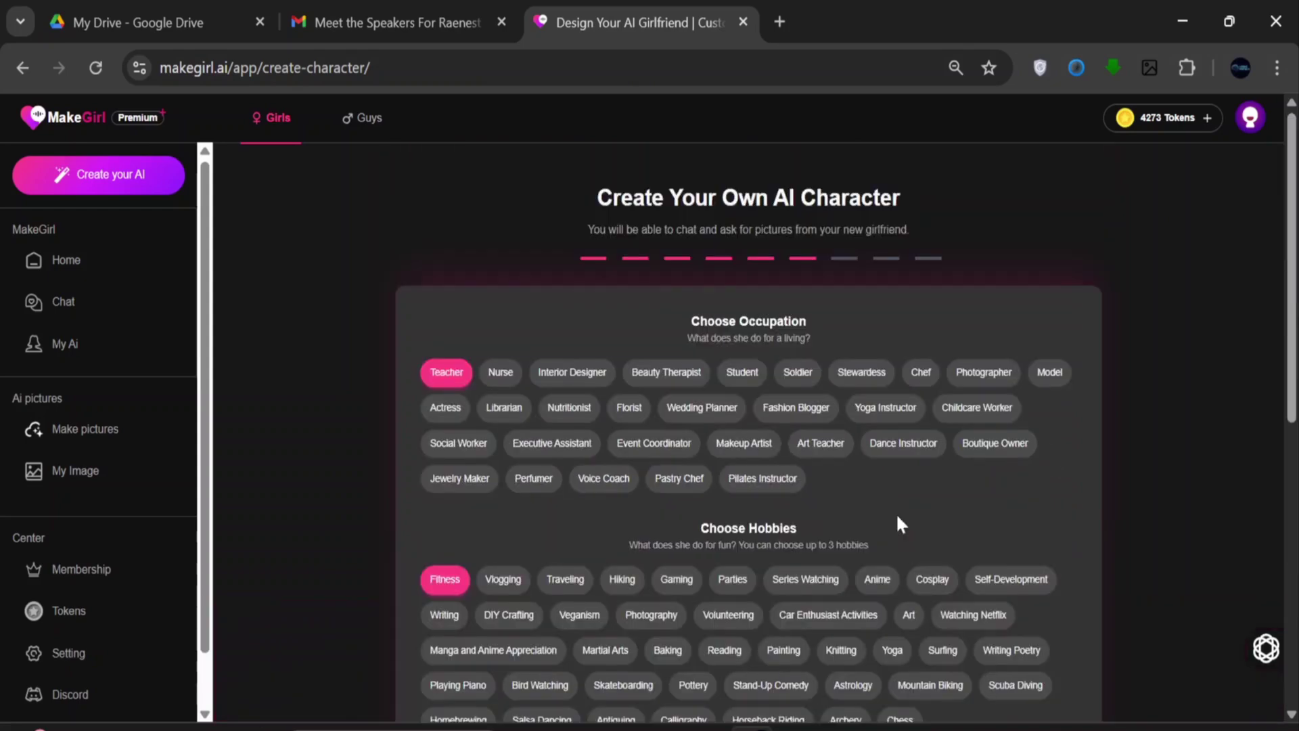
scroll(656, 459, down, 3)
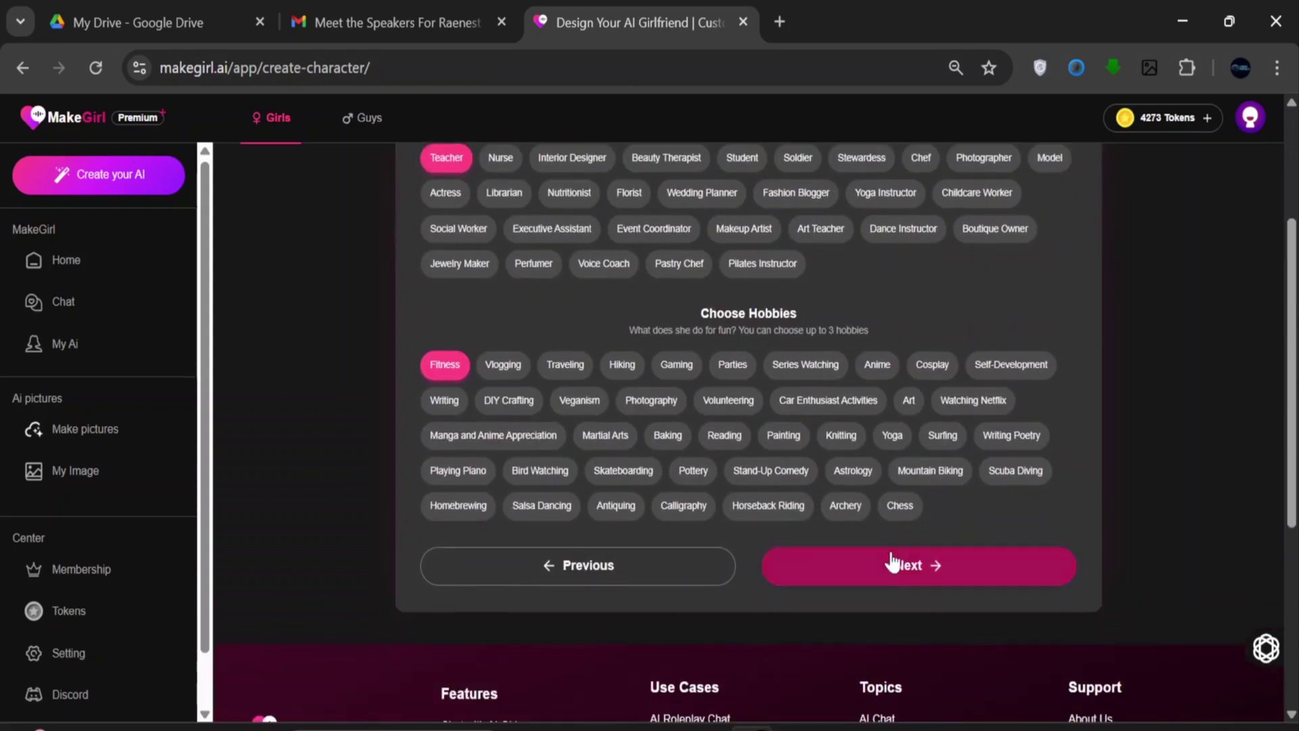
click(873, 574)
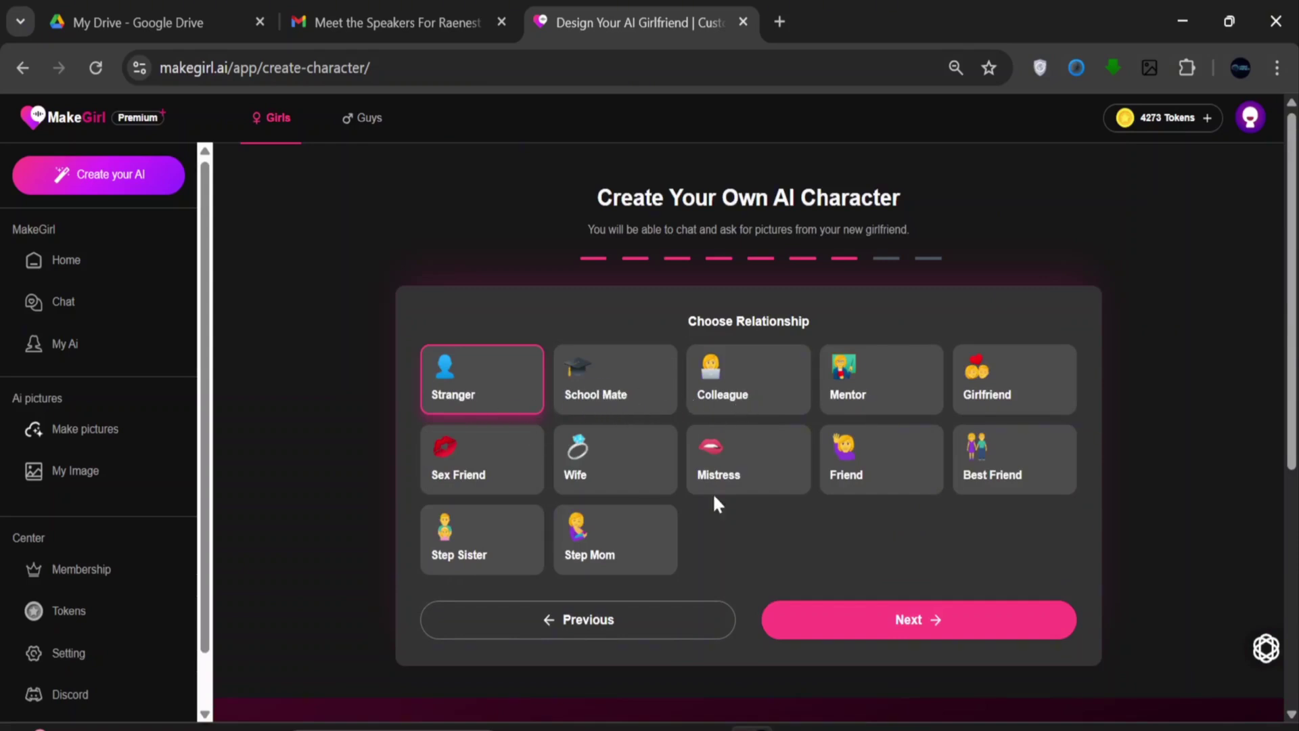
click(916, 617)
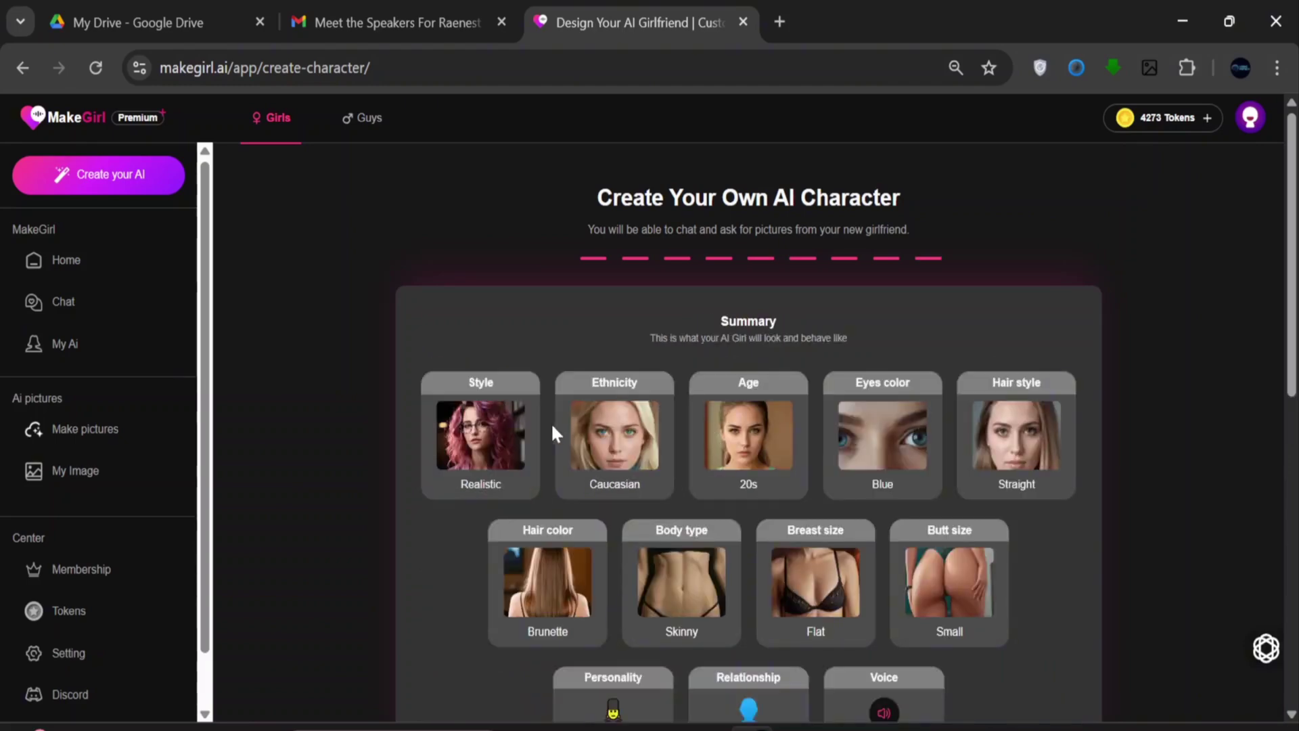
scroll(739, 478, down, 6)
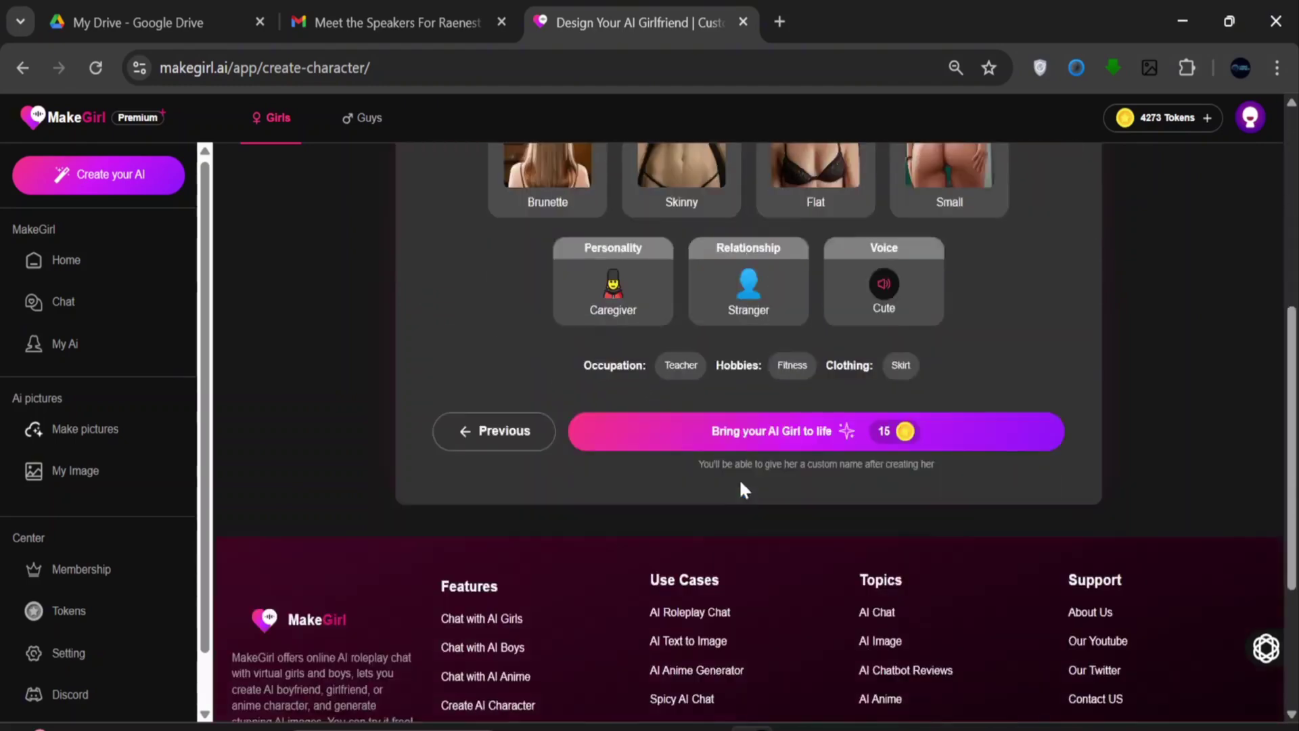
scroll(739, 487, up, 3)
scroll(745, 514, down, 2)
click(741, 546)
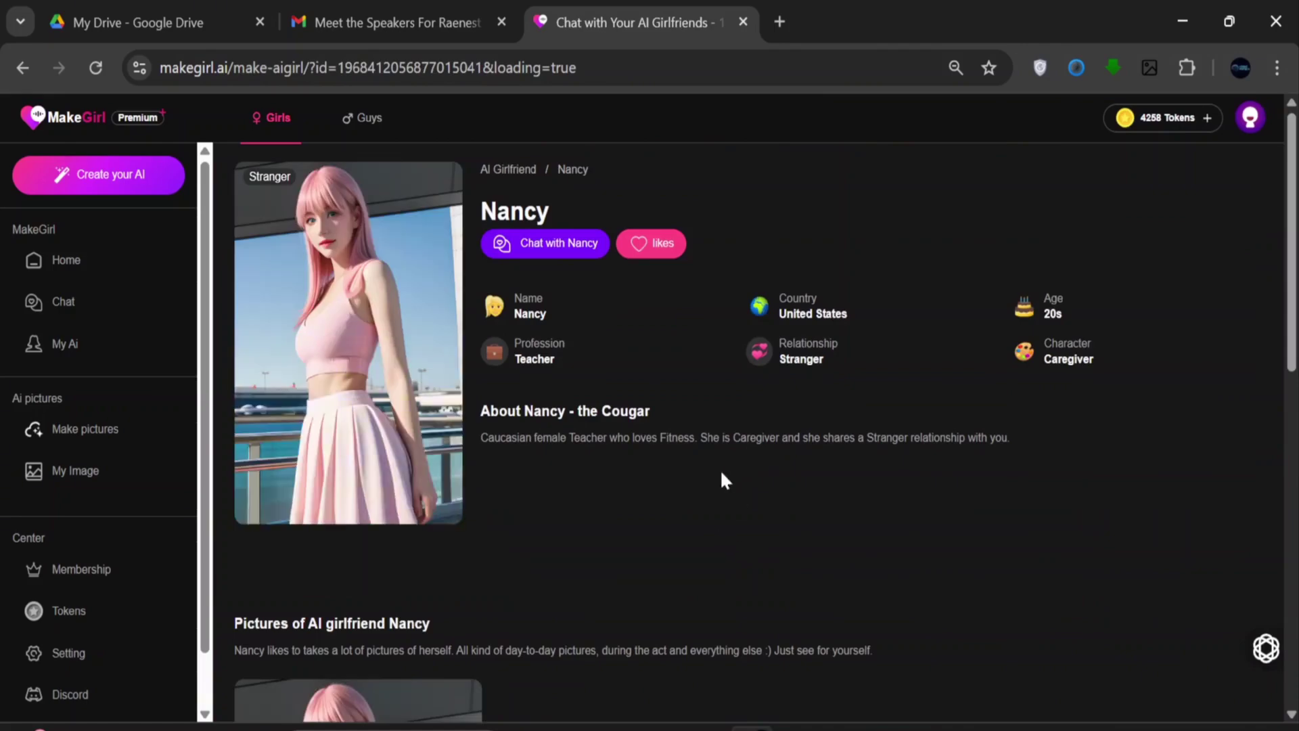
View Nancy's enlarged portrait and review her profile: 20s Teacher from United States, Caregiver.
scroll(359, 354, down, 3)
scroll(379, 359, up, 3)
click(389, 364)
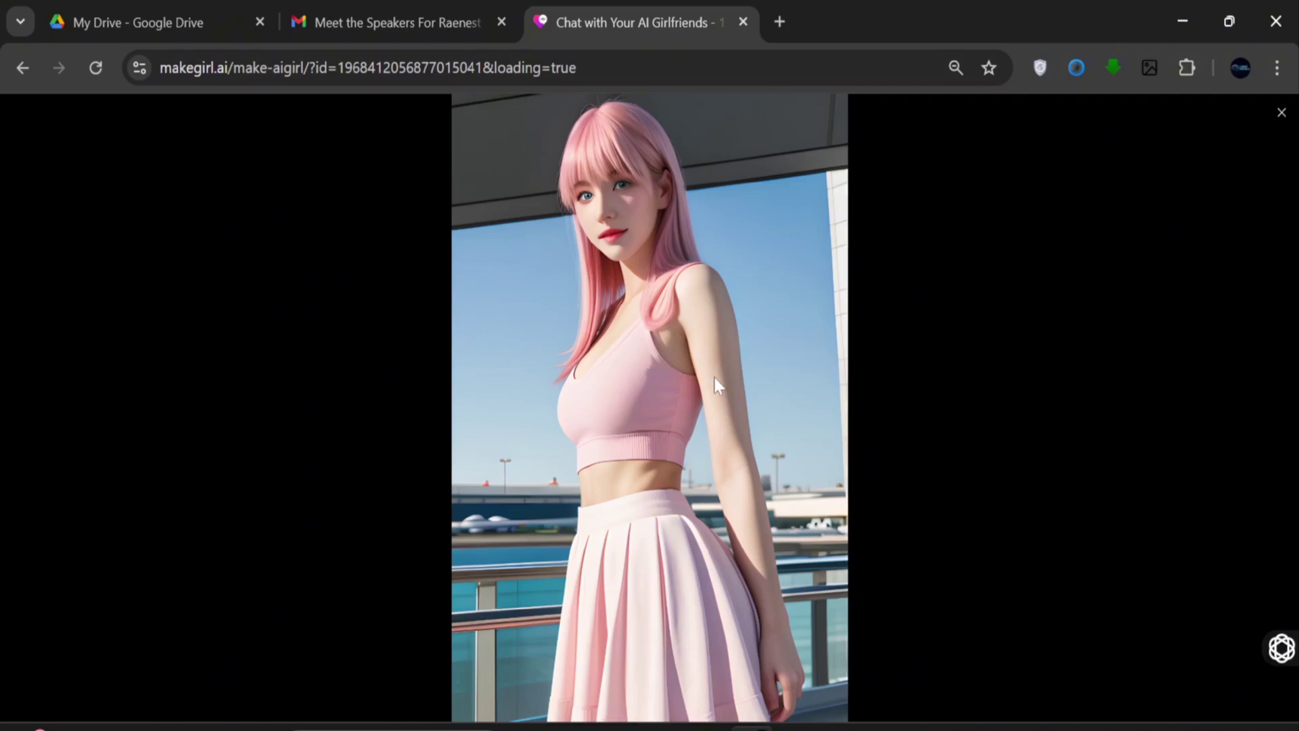
click(133, 327)
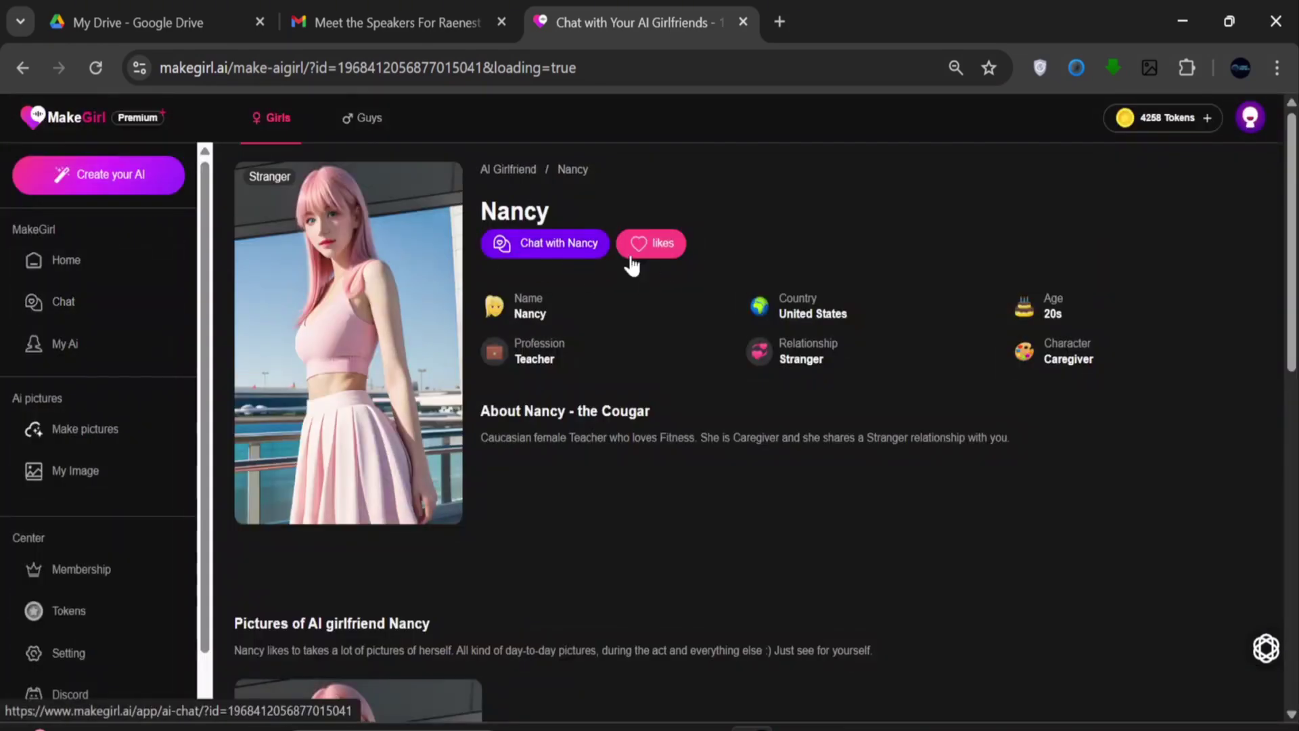
scroll(570, 355, down, 6)
scroll(569, 342, down, 5)
scroll(548, 297, up, 10)
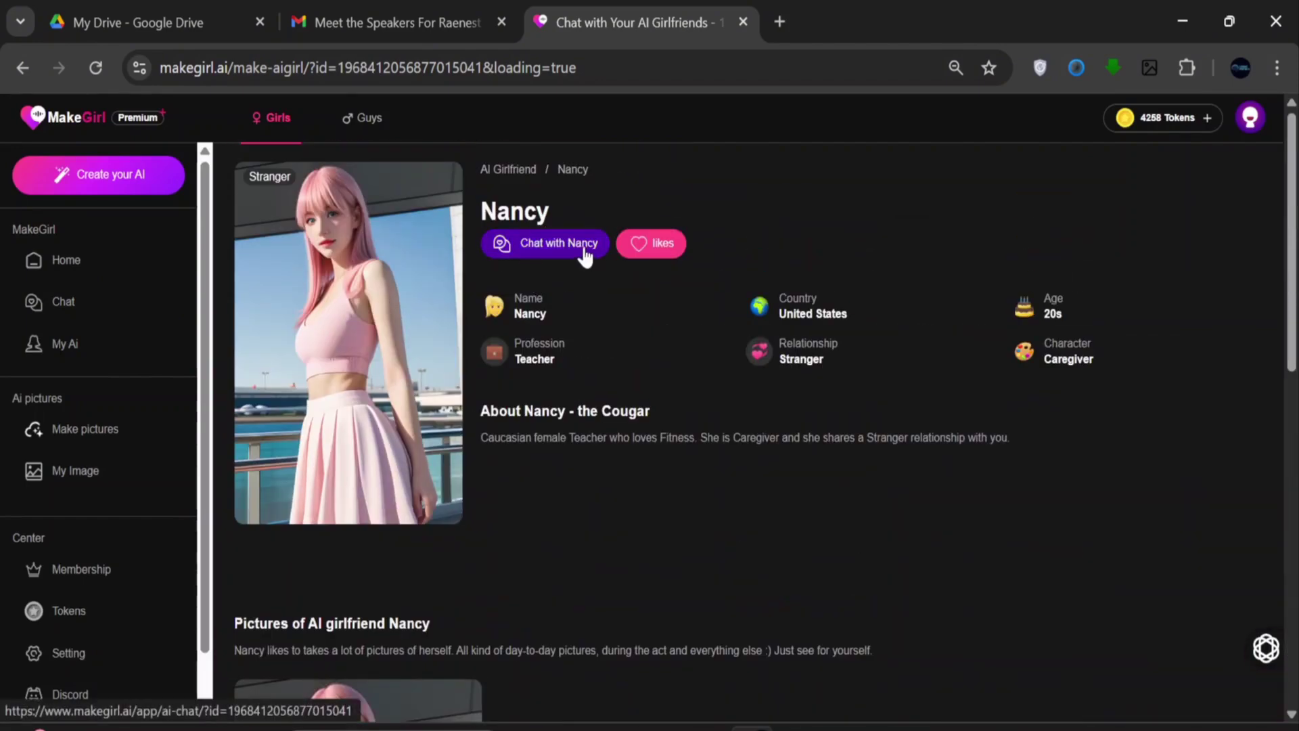
Open a chat with Nancy and send her the greeting 'HYE'.
click(584, 250)
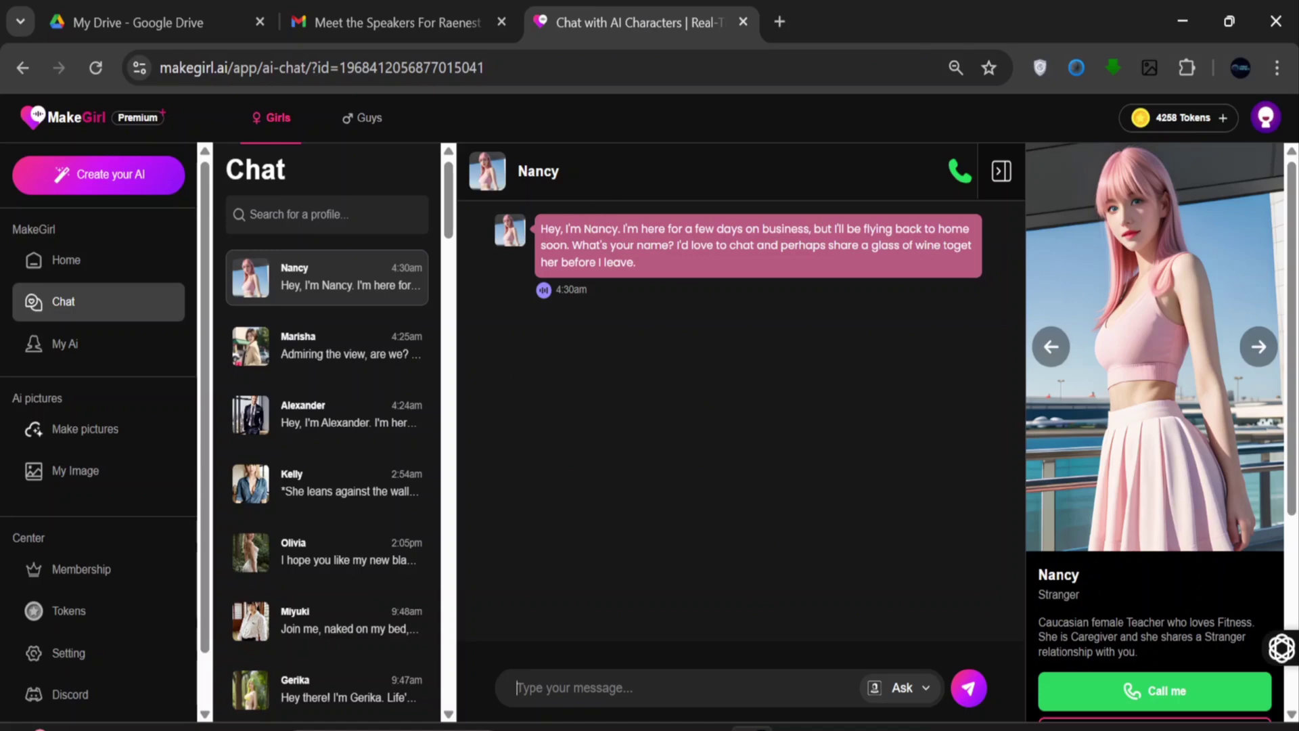
text(HYE)
key(Return)
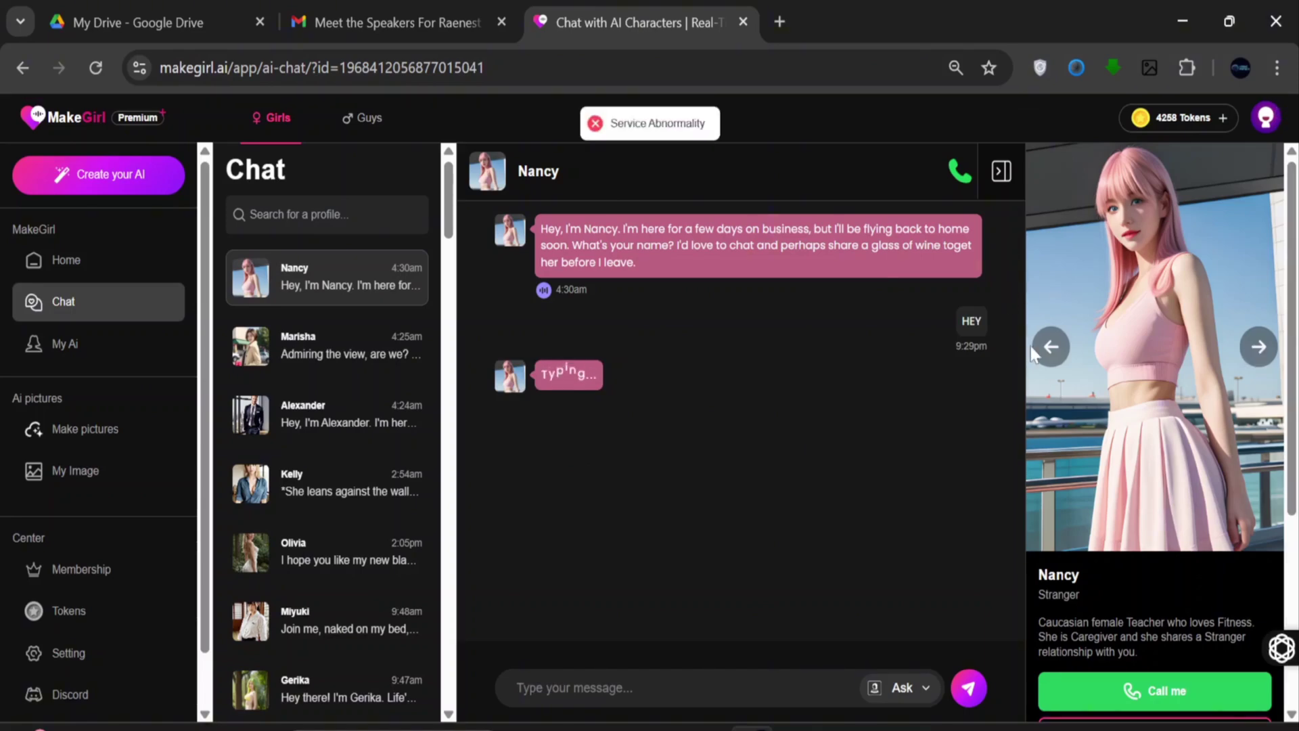
Open My Ai and scroll through the saved character cards.
click(152, 355)
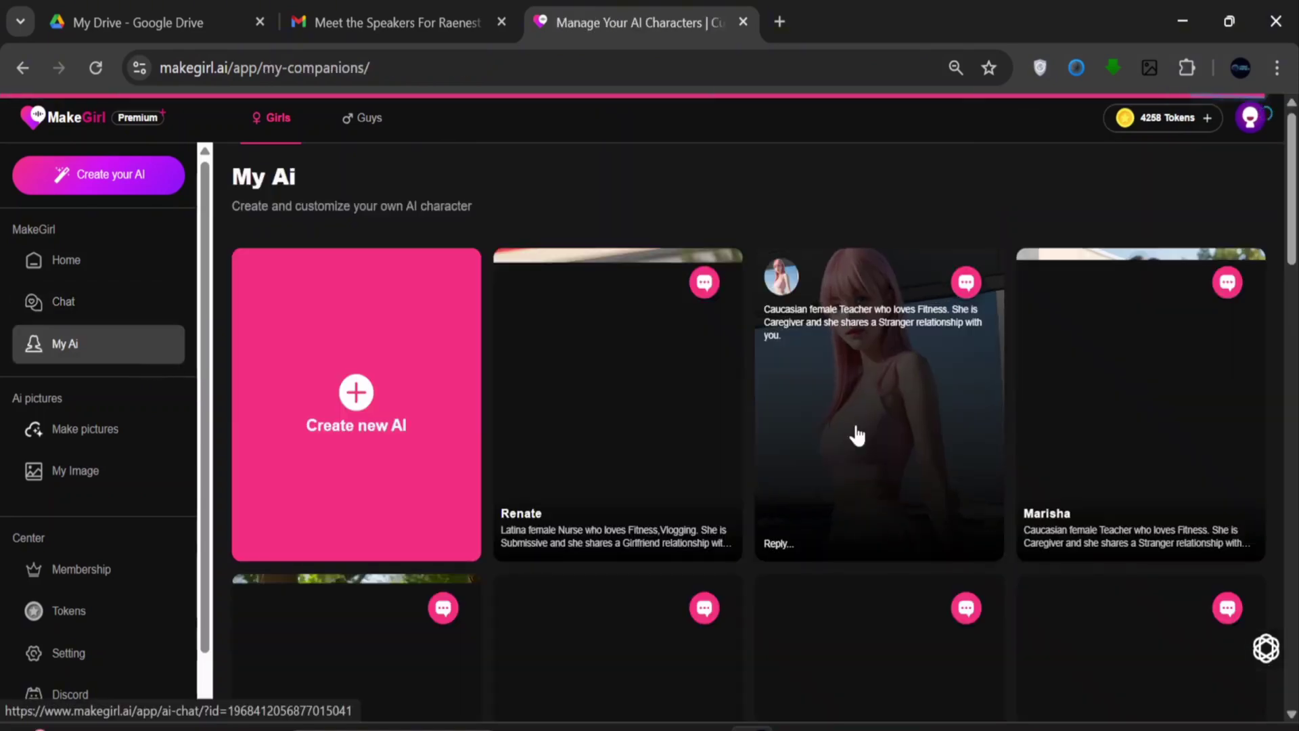
scroll(1071, 419, down, 2)
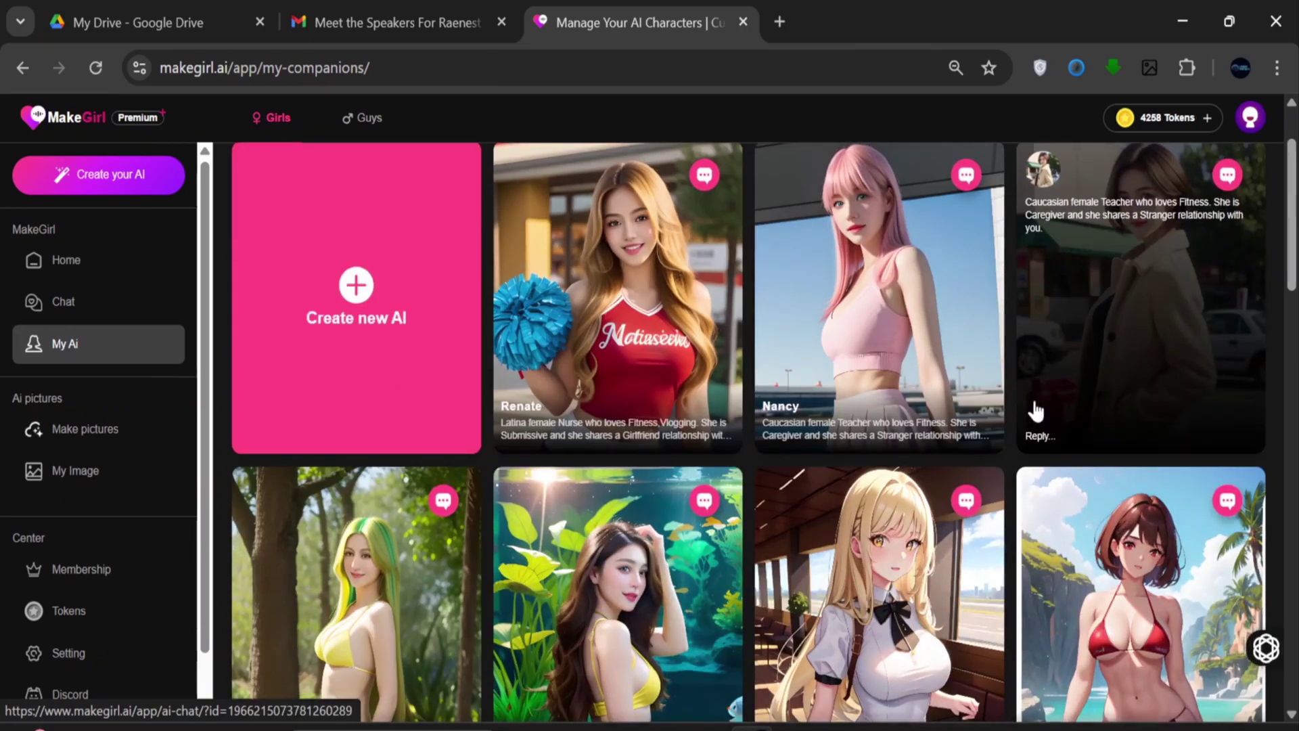
scroll(1005, 380, down, 6)
scroll(1006, 390, up, 7)
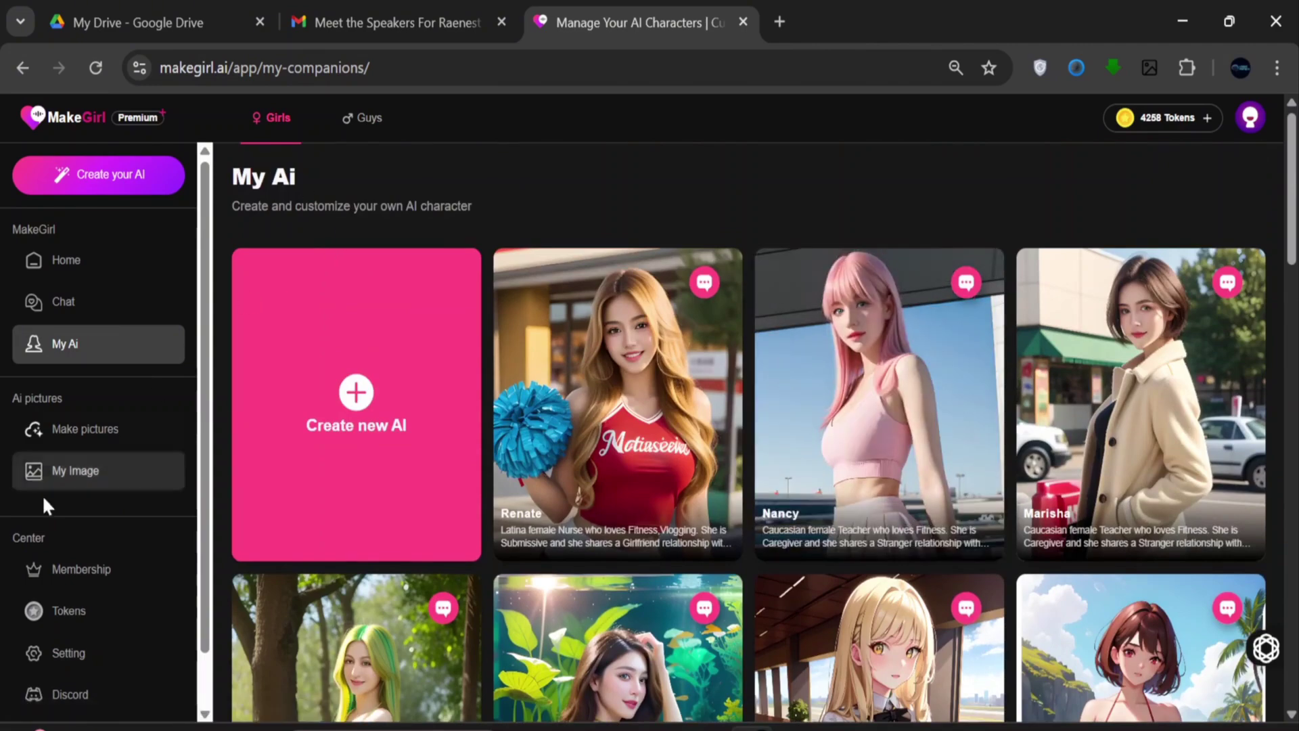
Open the My AI Pictures gallery and scroll through the generated images.
click(70, 471)
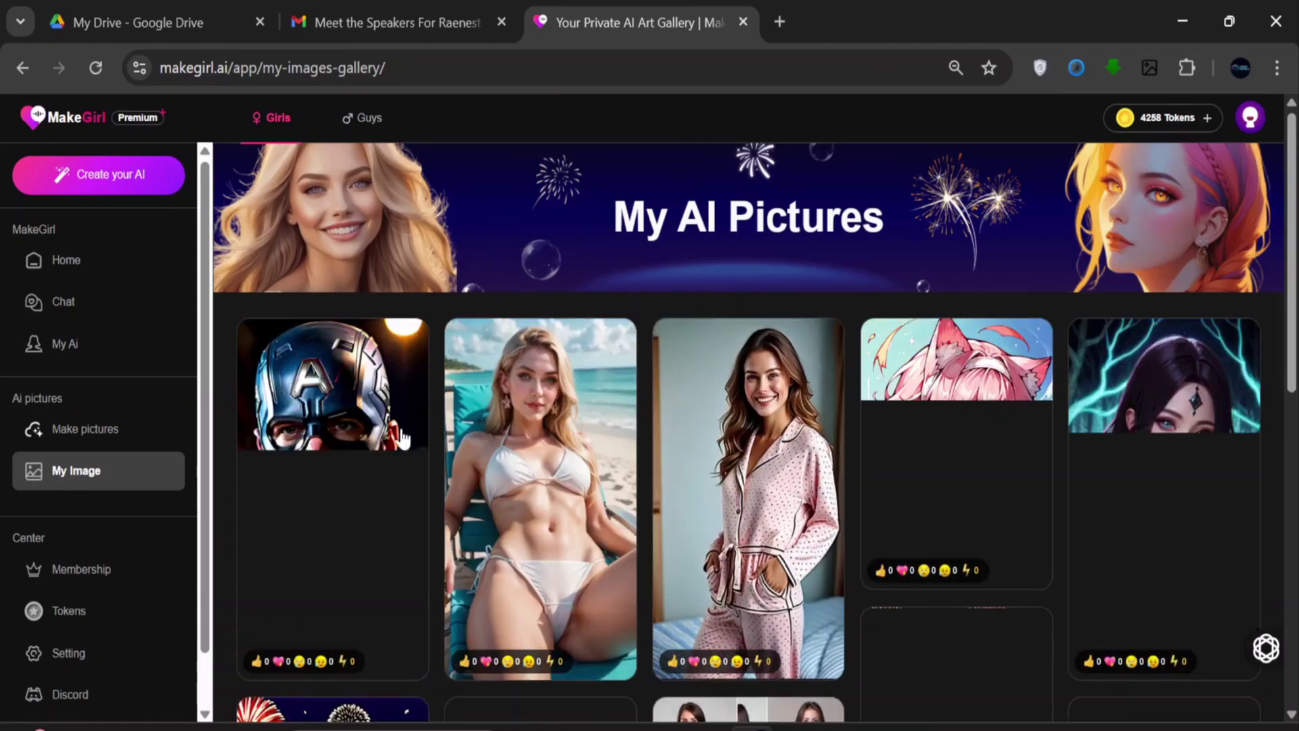
scroll(595, 441, down, 10)
scroll(599, 432, up, 5)
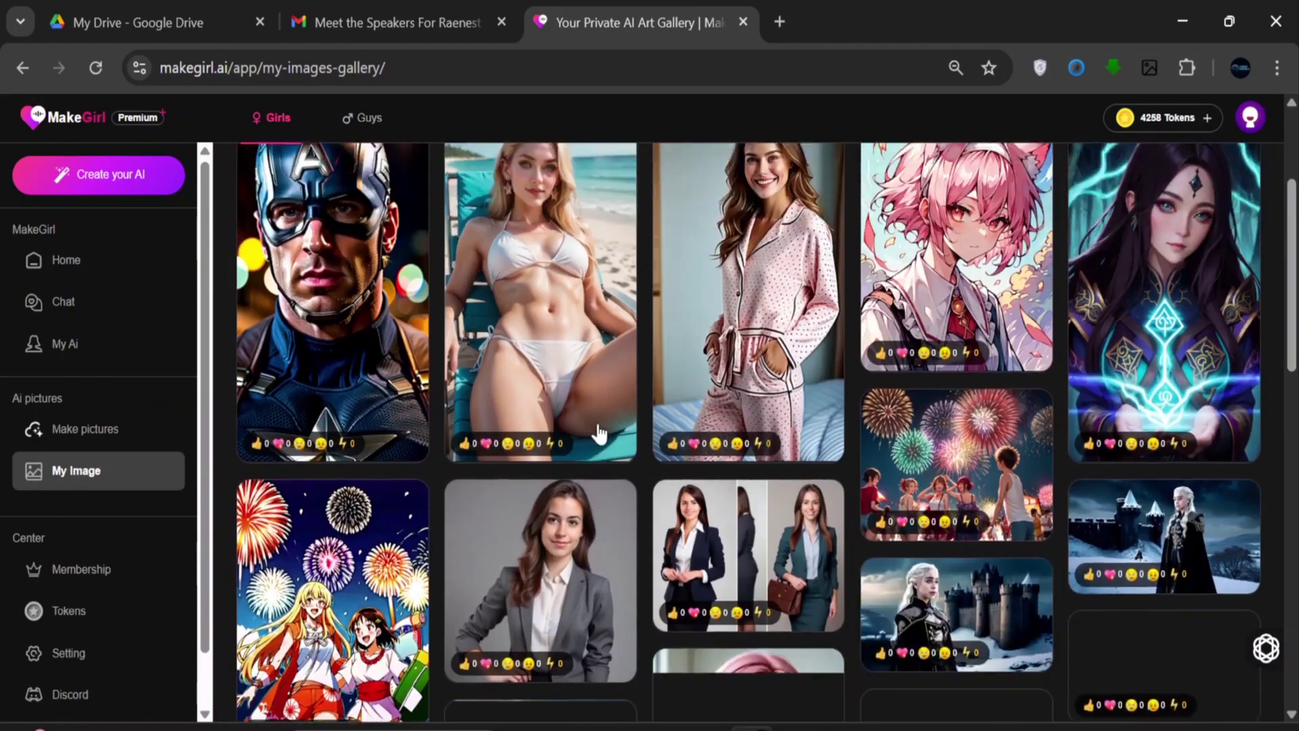
scroll(597, 433, down, 15)
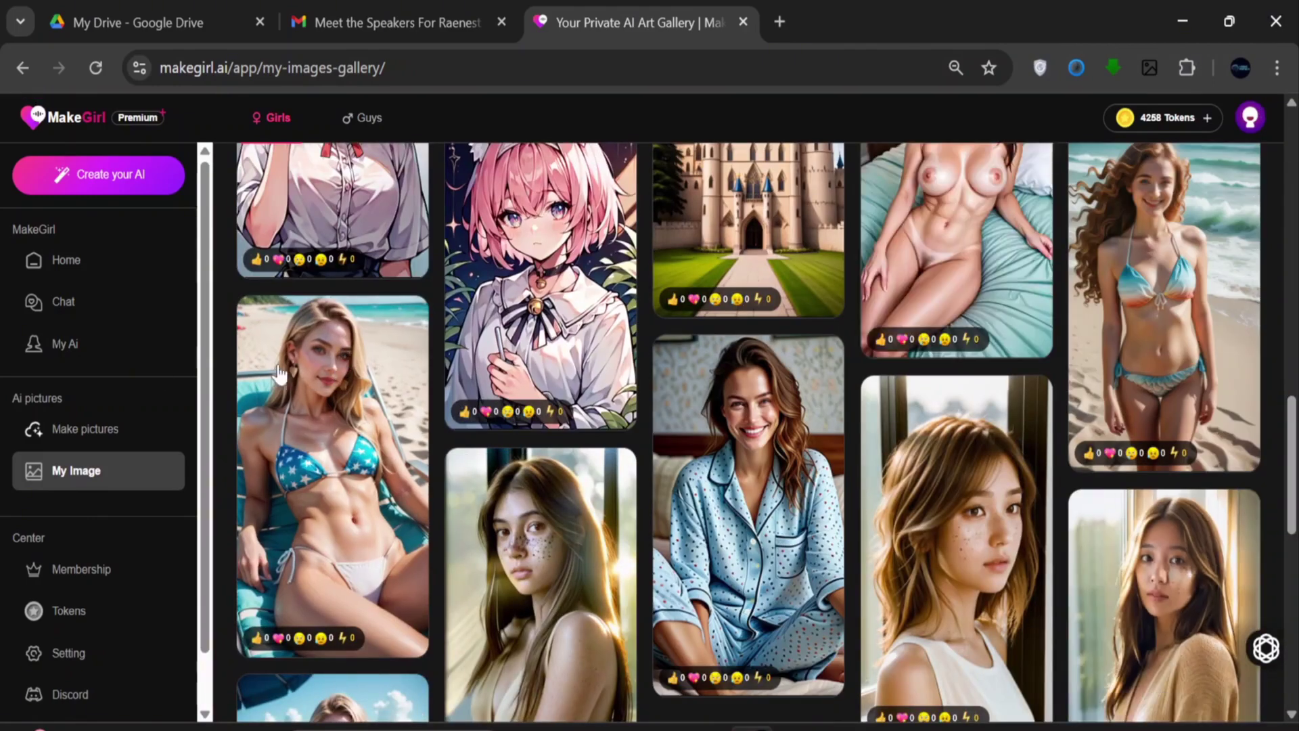
Go home, switch to the Guys section and start creating your own boyfriend.
click(79, 260)
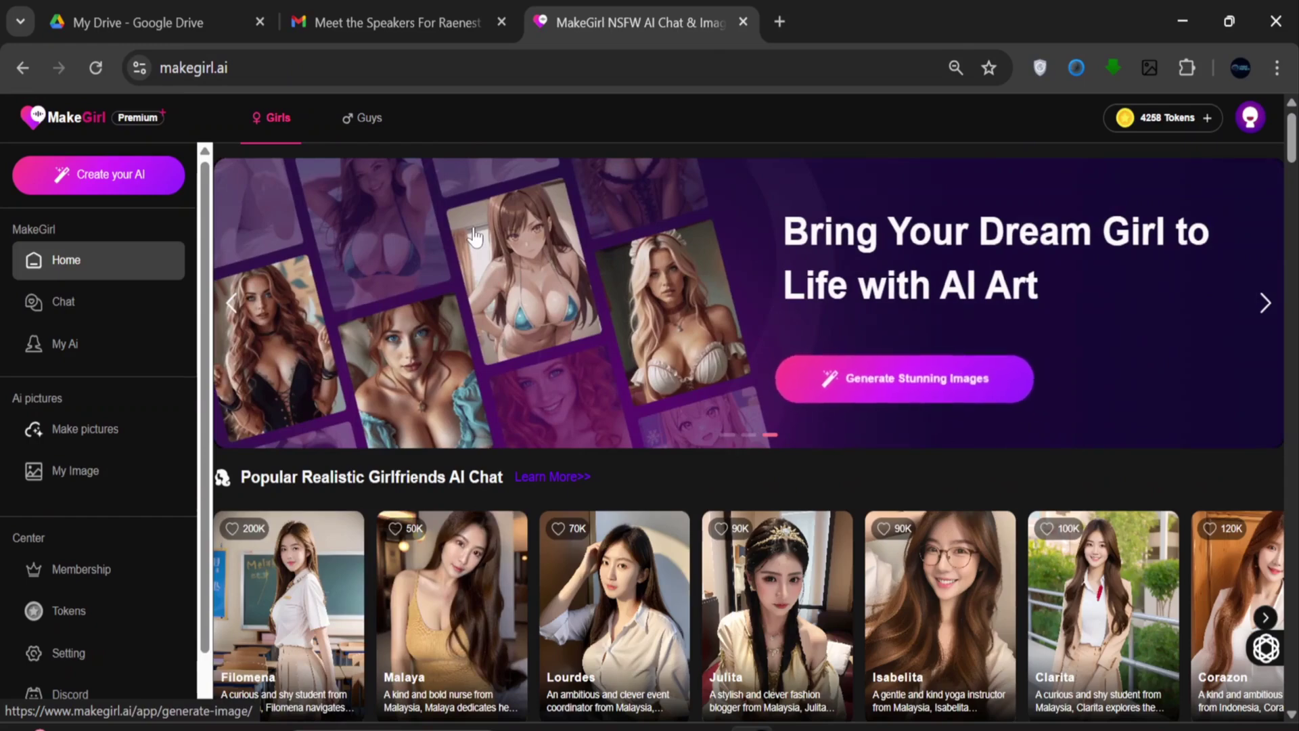
click(368, 118)
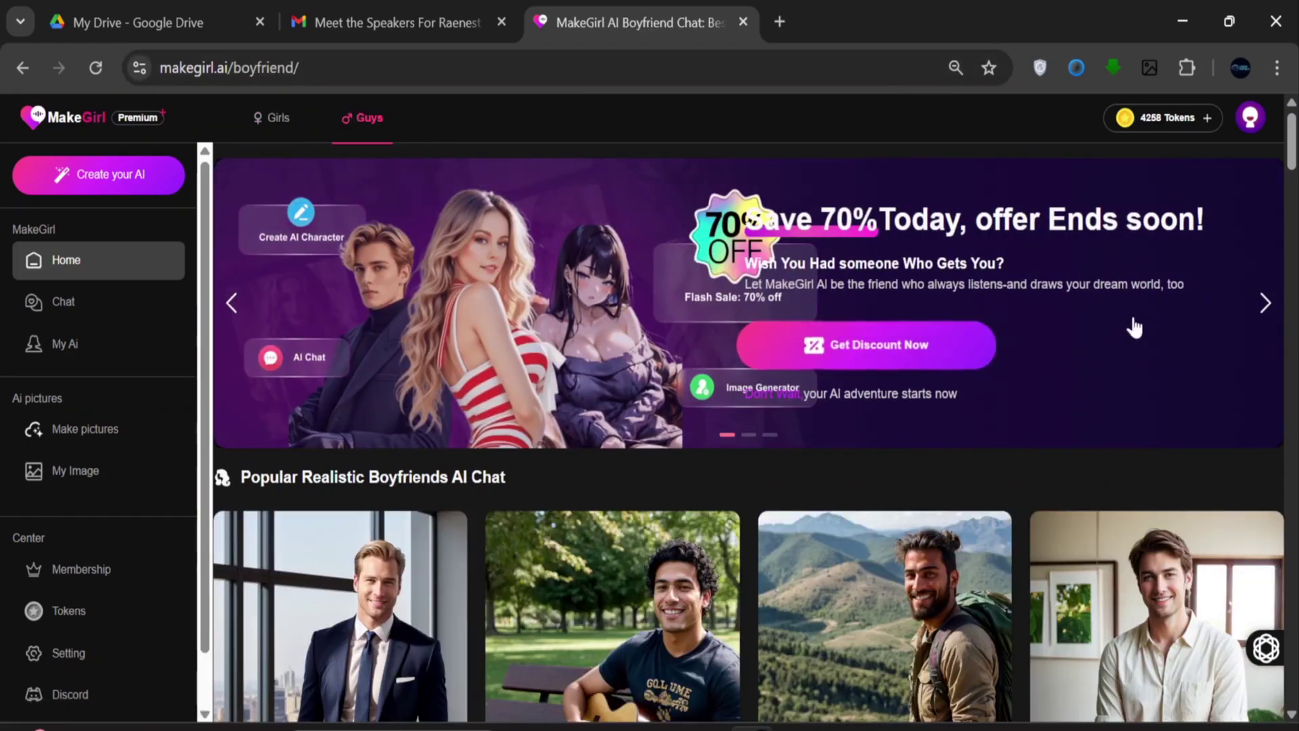
click(1263, 302)
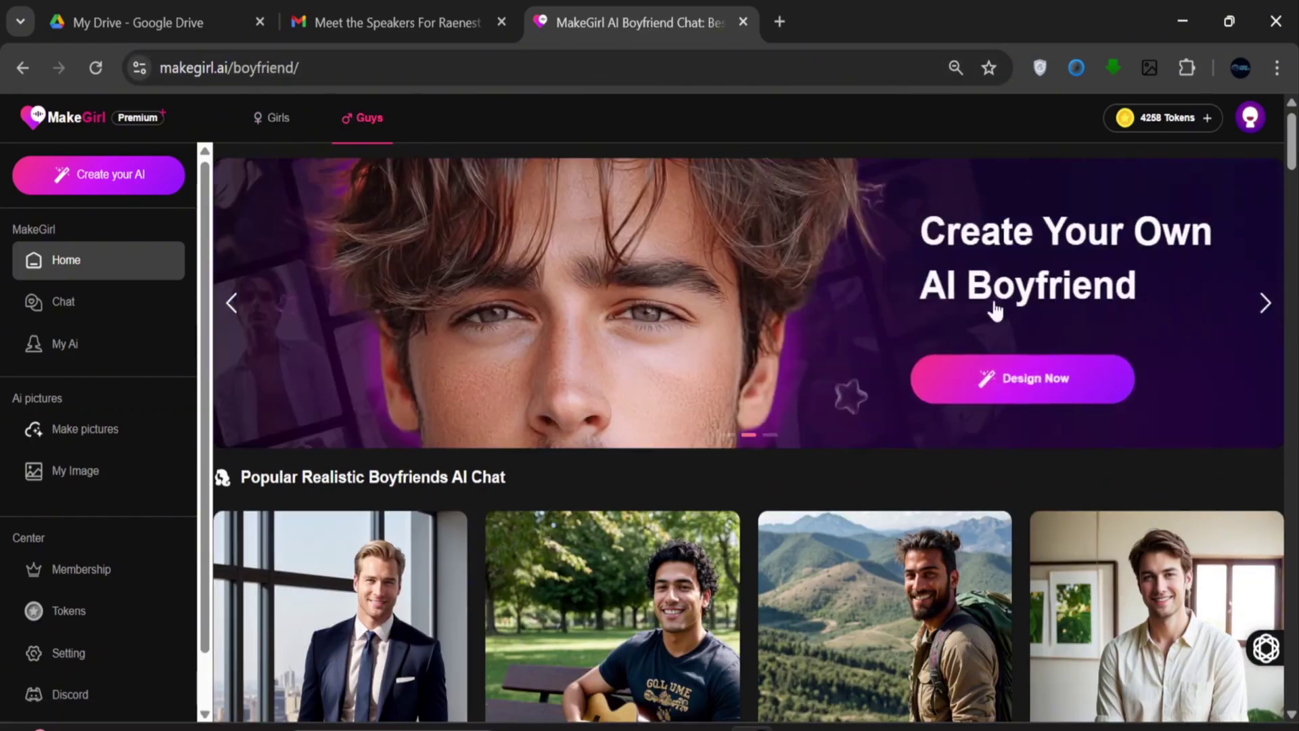
click(1010, 392)
Choose Realistic style and Latina ethnicity for the new boyfriend.
click(640, 494)
scroll(596, 521, down, 2)
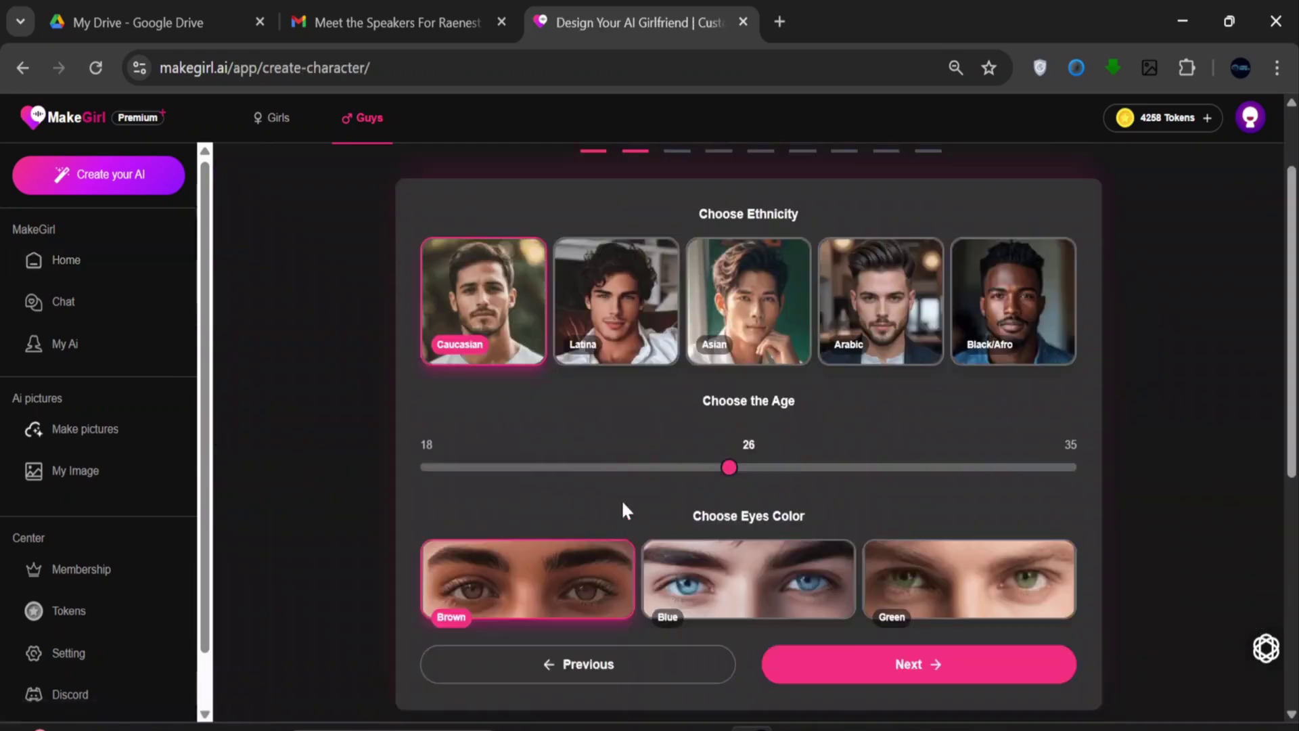
click(582, 324)
scroll(934, 636, down, 1)
click(933, 620)
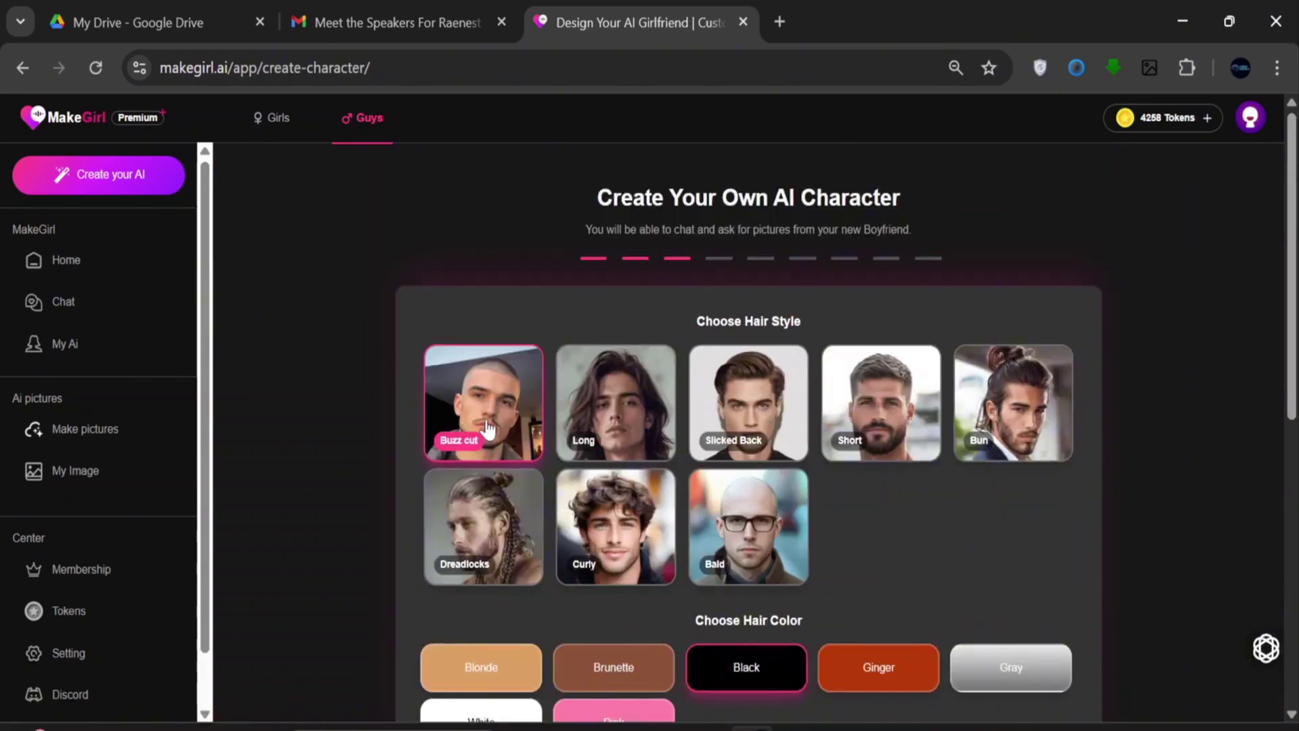
Set black buzz cut, Muscular body, Protector personality and Soft voice, keeping Pharmacist and School Mate.
scroll(795, 547, down, 2)
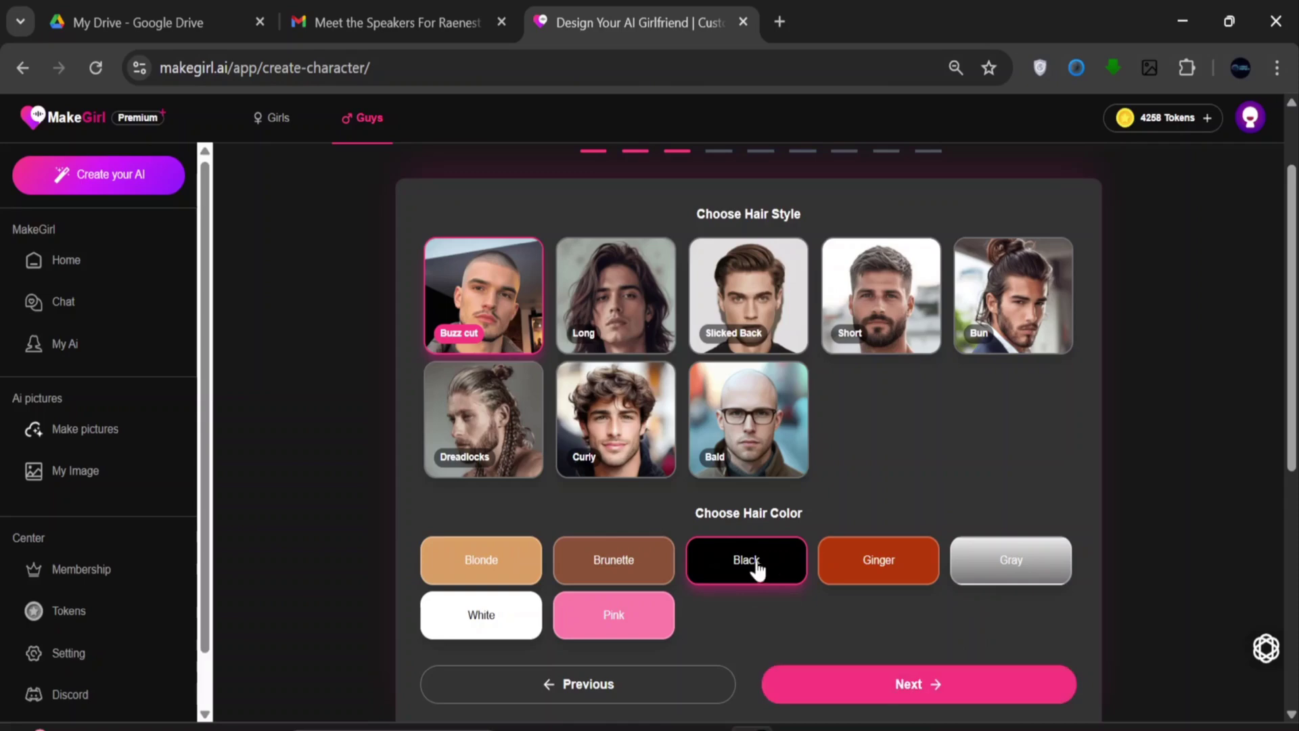
click(852, 685)
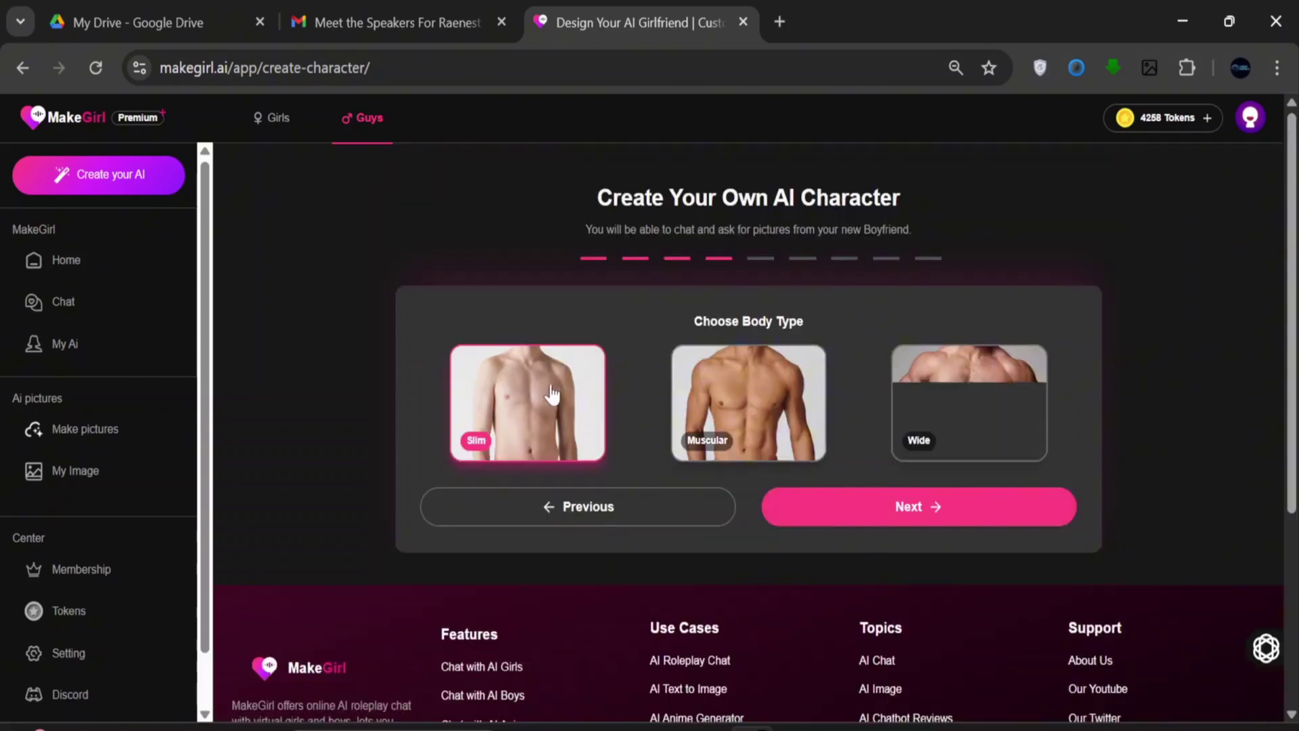
click(770, 433)
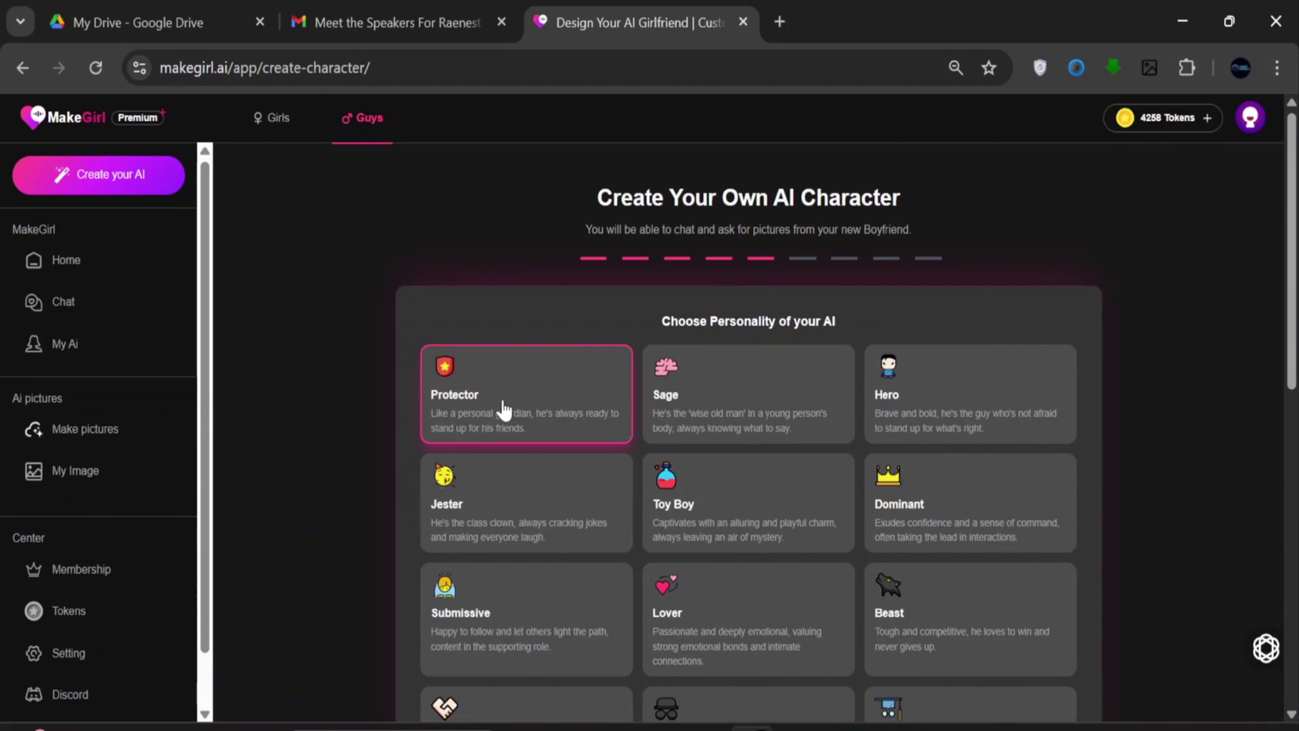
scroll(829, 457, down, 10)
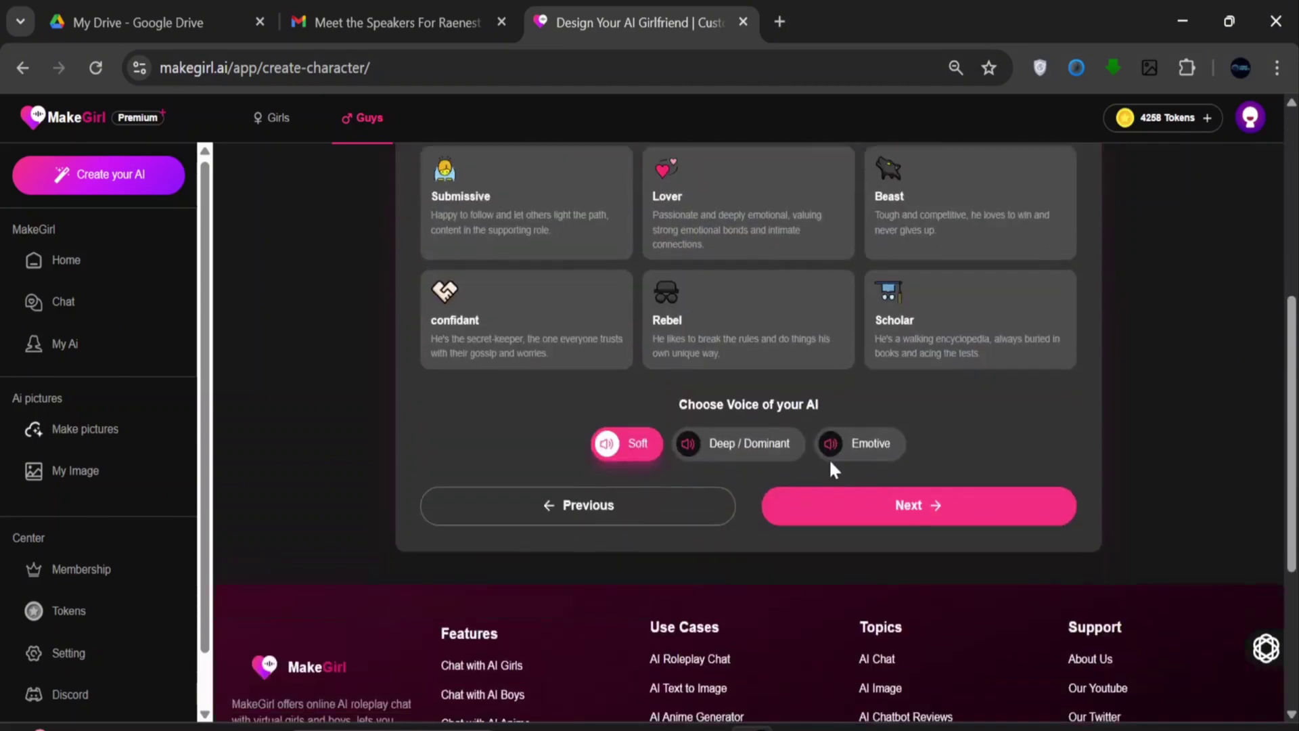
click(916, 214)
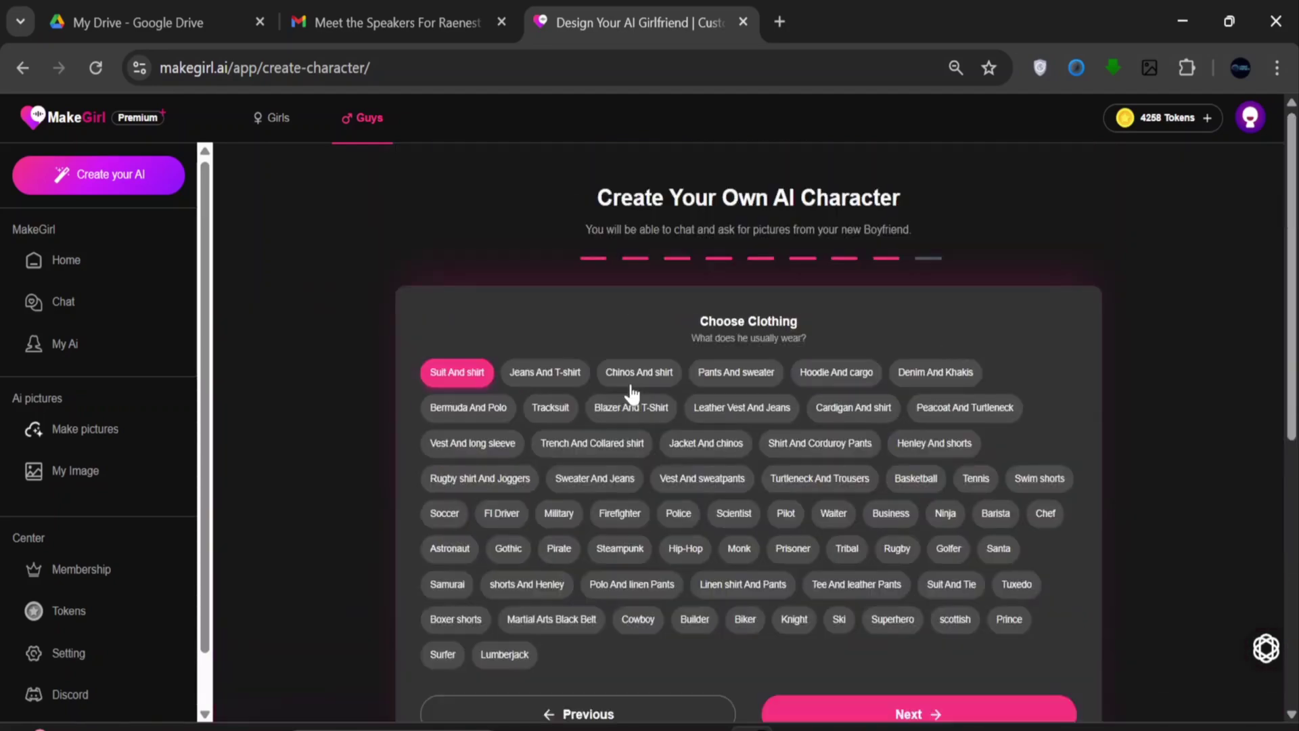
scroll(778, 541, down, 2)
click(934, 615)
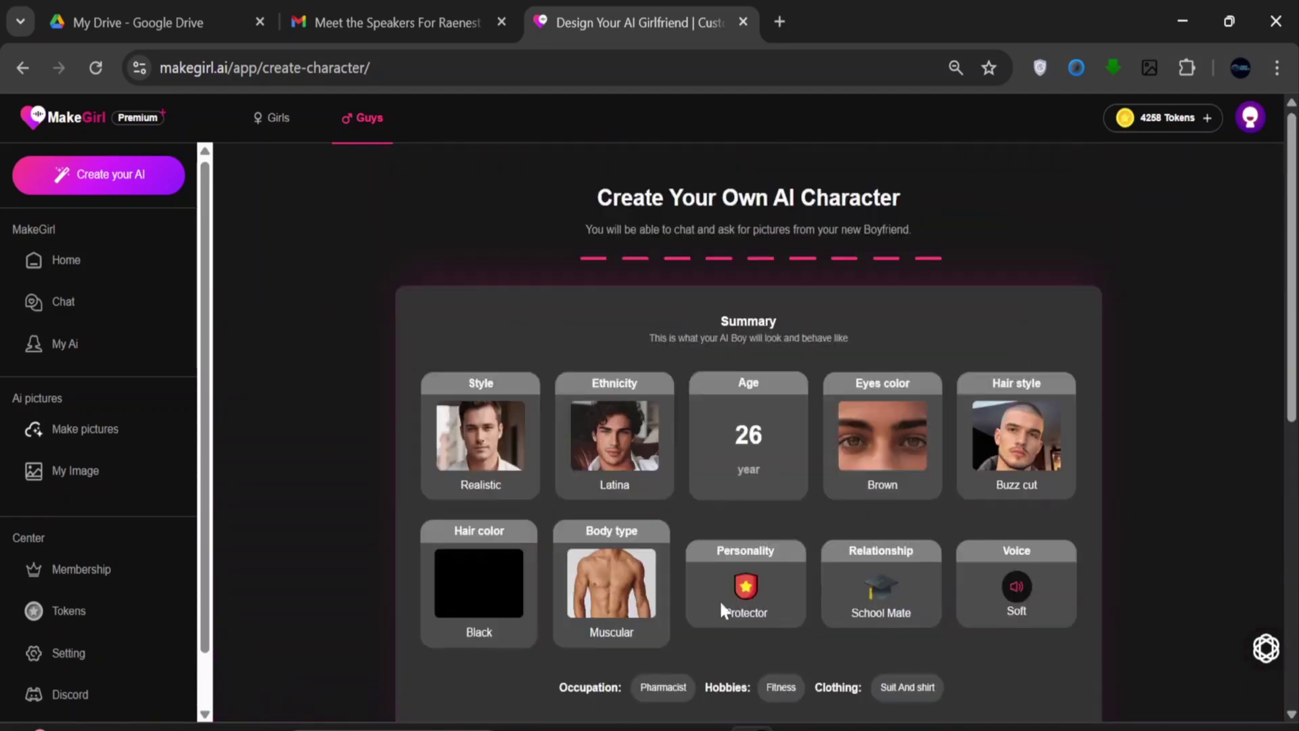
scroll(812, 541, down, 3)
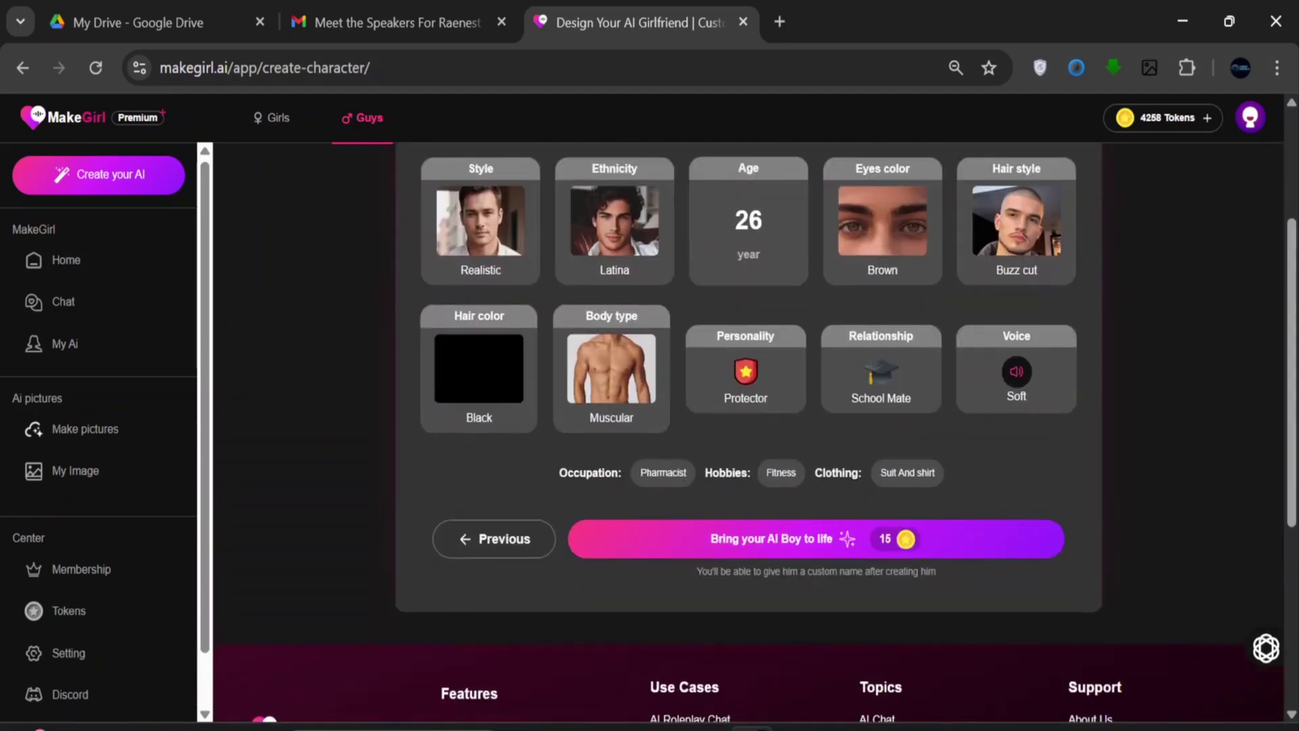
Create the AI boyfriend Alejandro Cruz from the summary, leaving 4243 tokens.
click(778, 547)
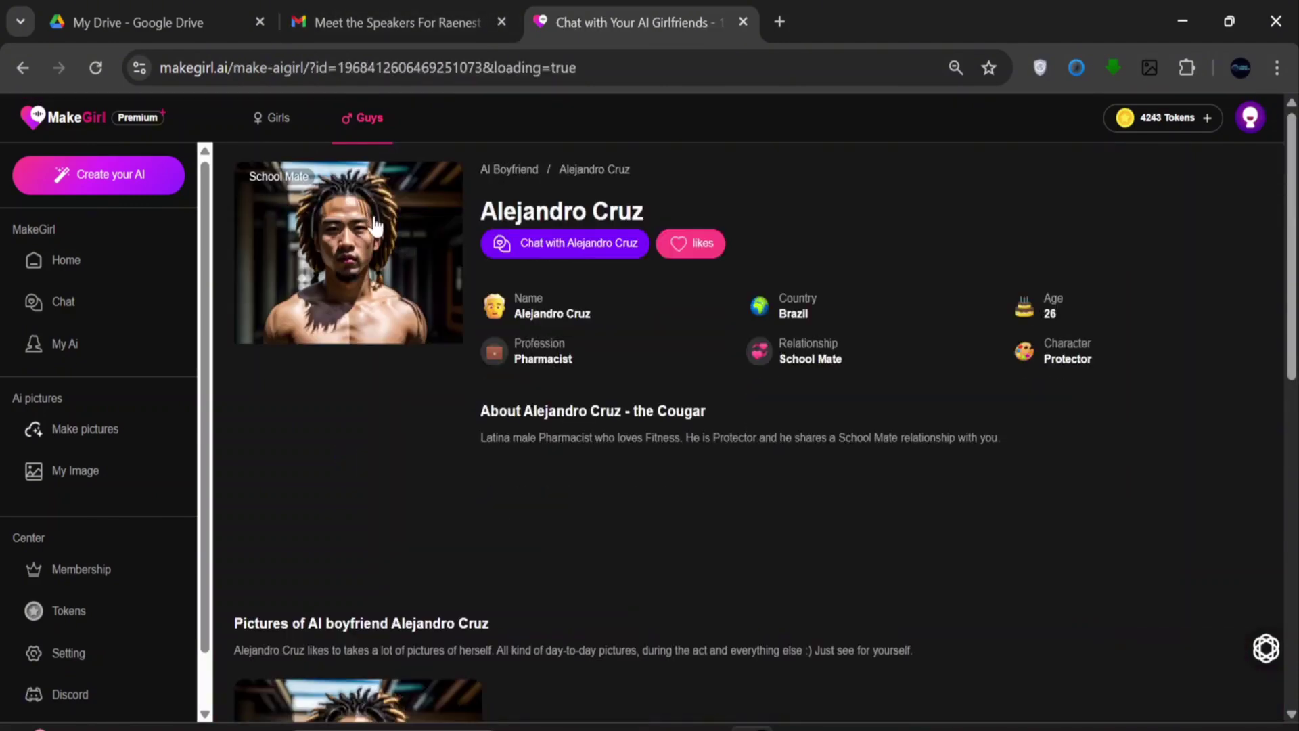
scroll(383, 432, down, 5)
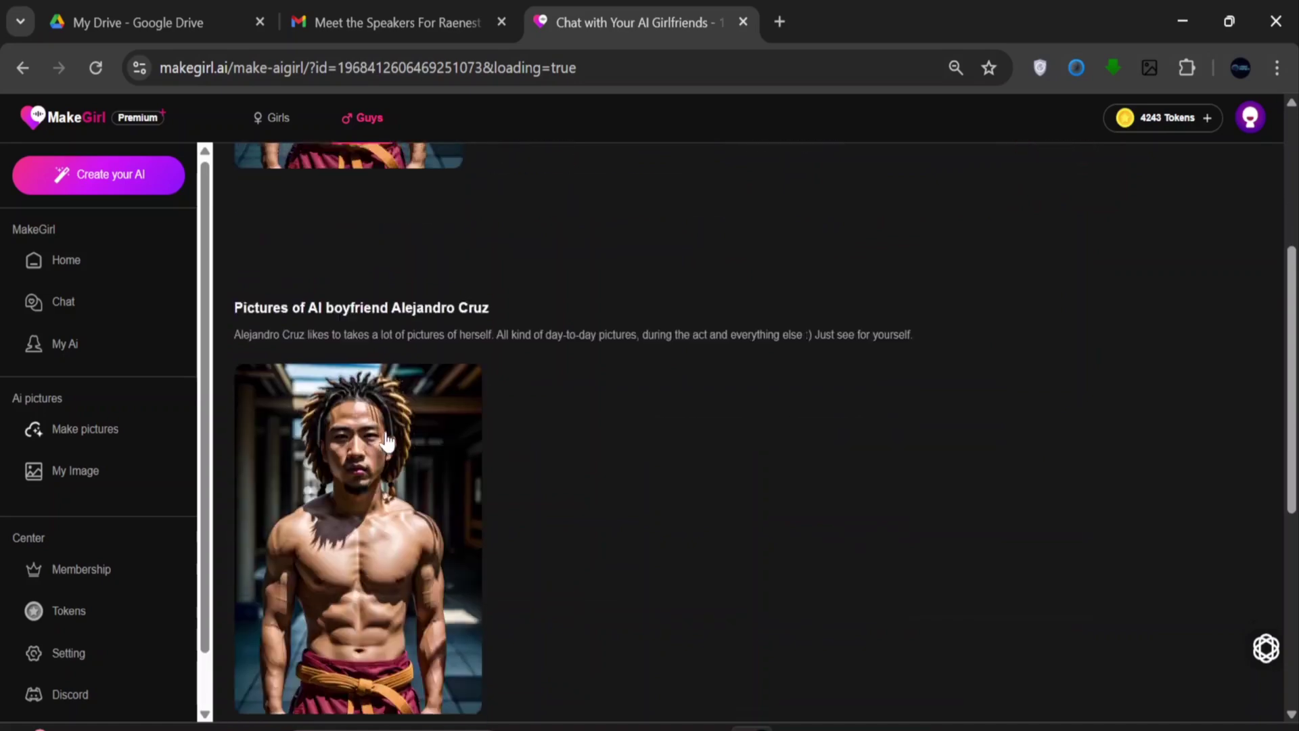
scroll(389, 439, up, 5)
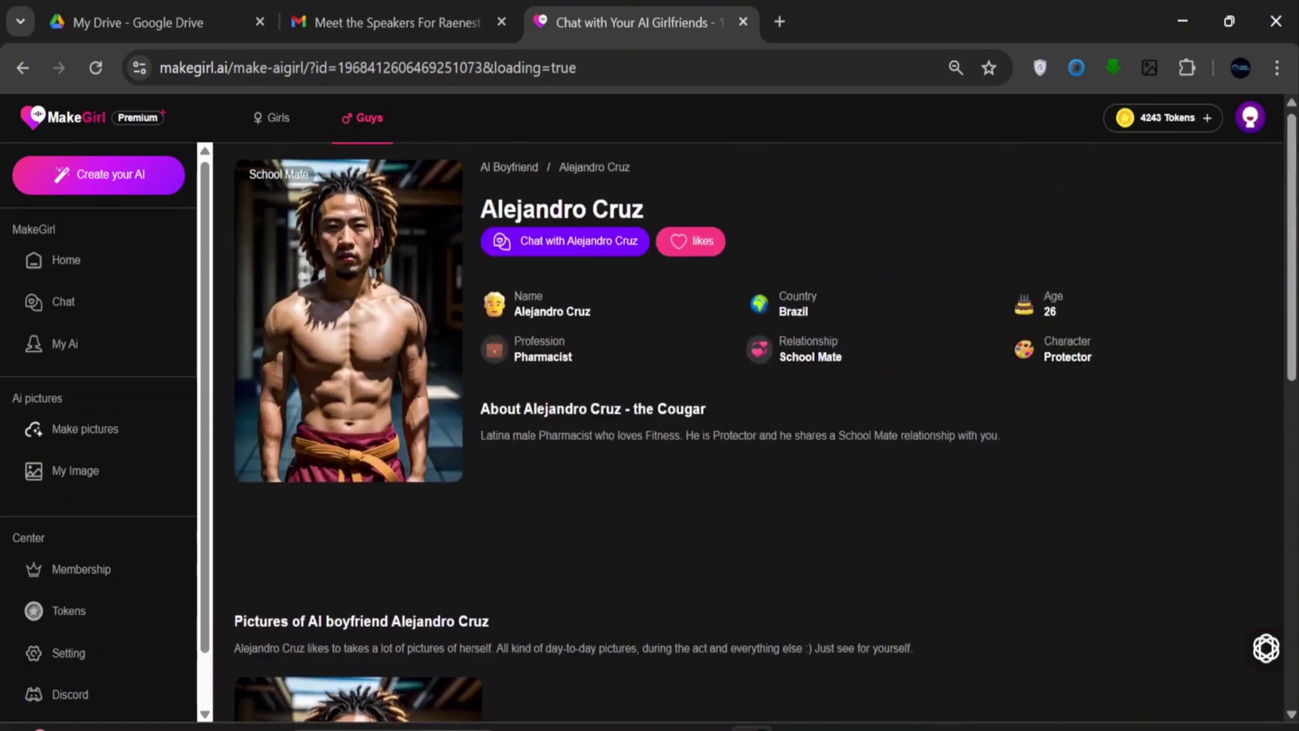
click(367, 361)
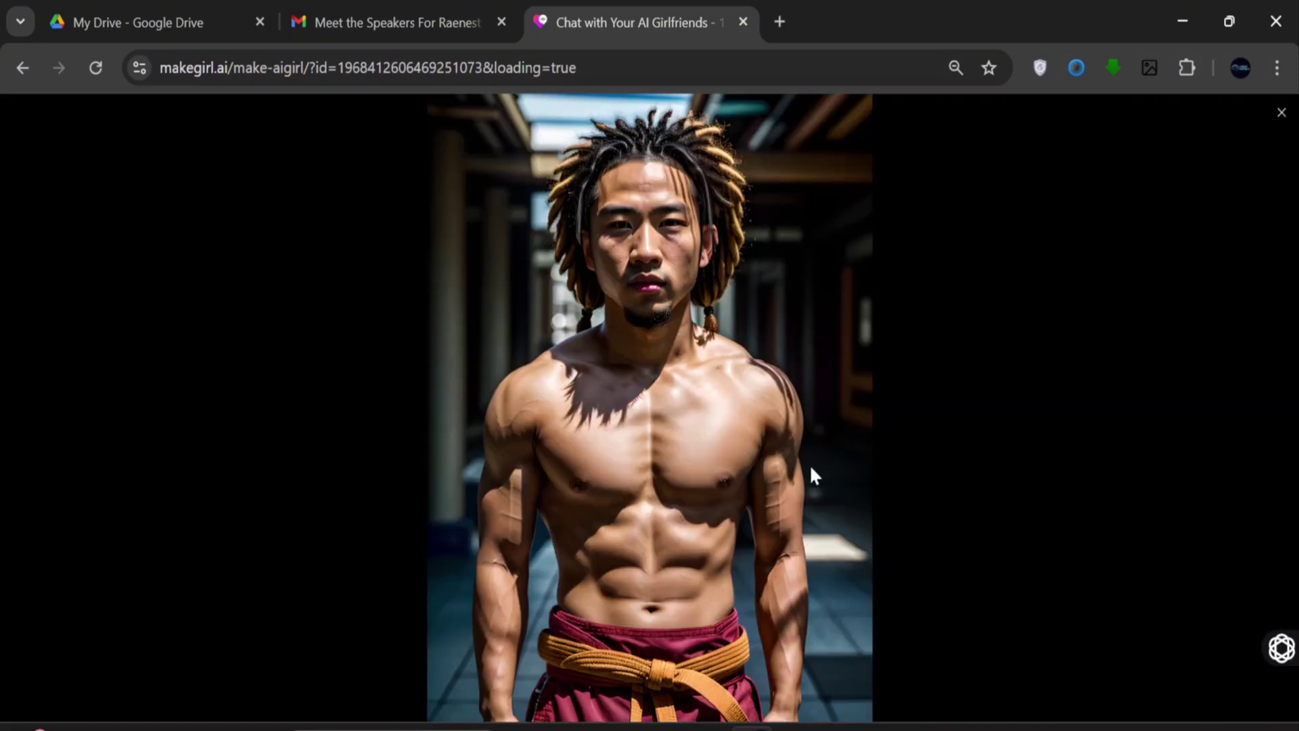
click(1284, 119)
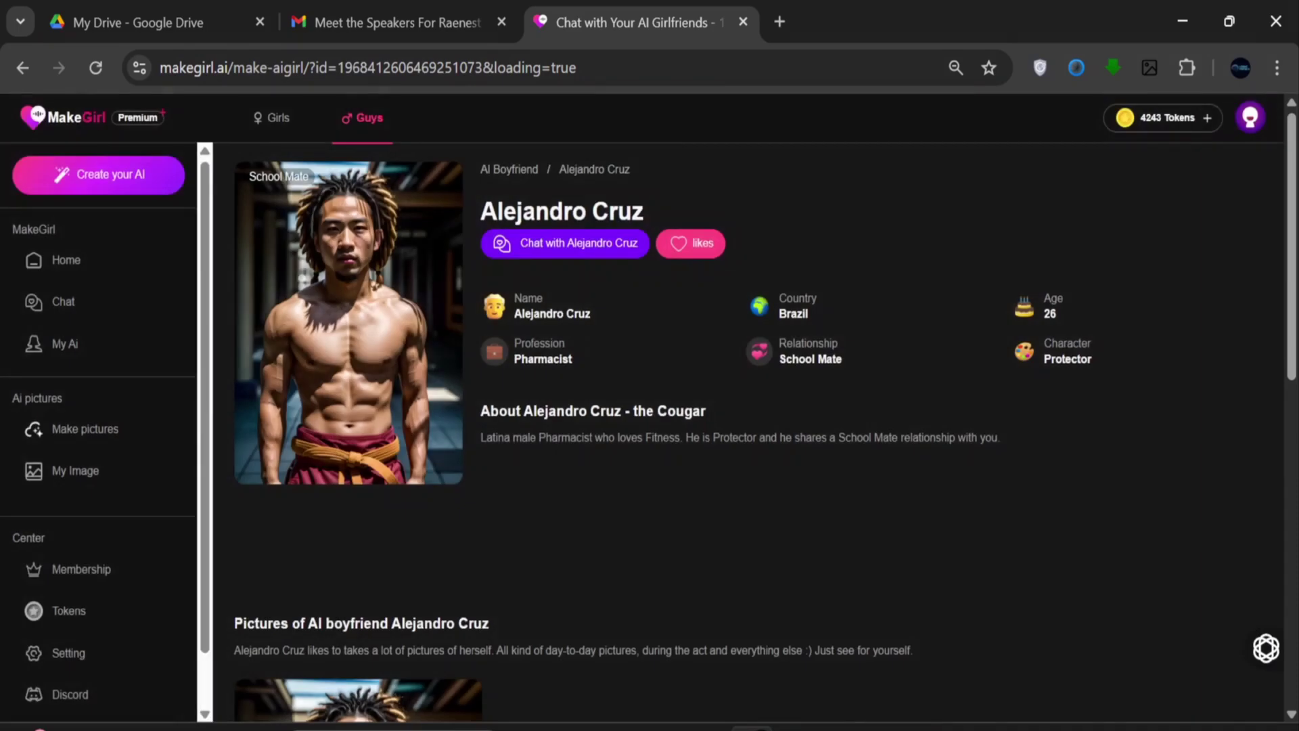
scroll(453, 379, down, 2)
scroll(416, 433, down, 1)
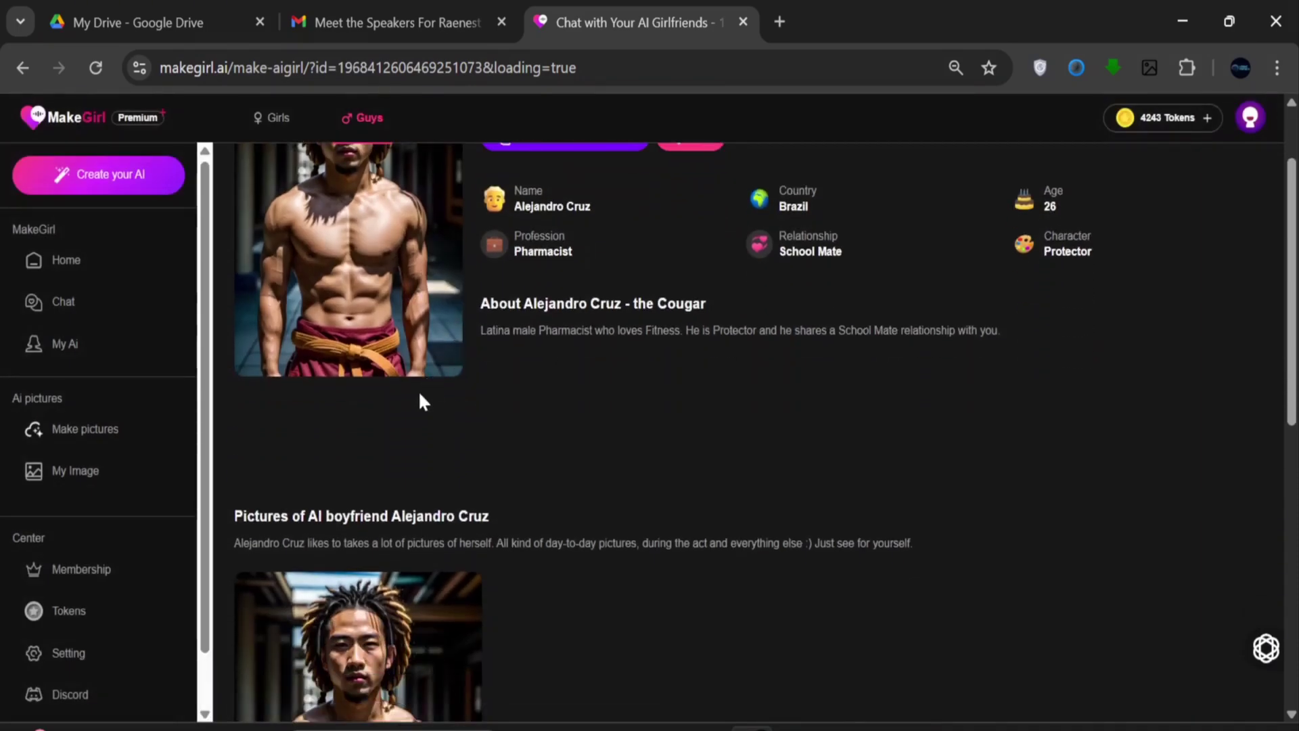
click(366, 238)
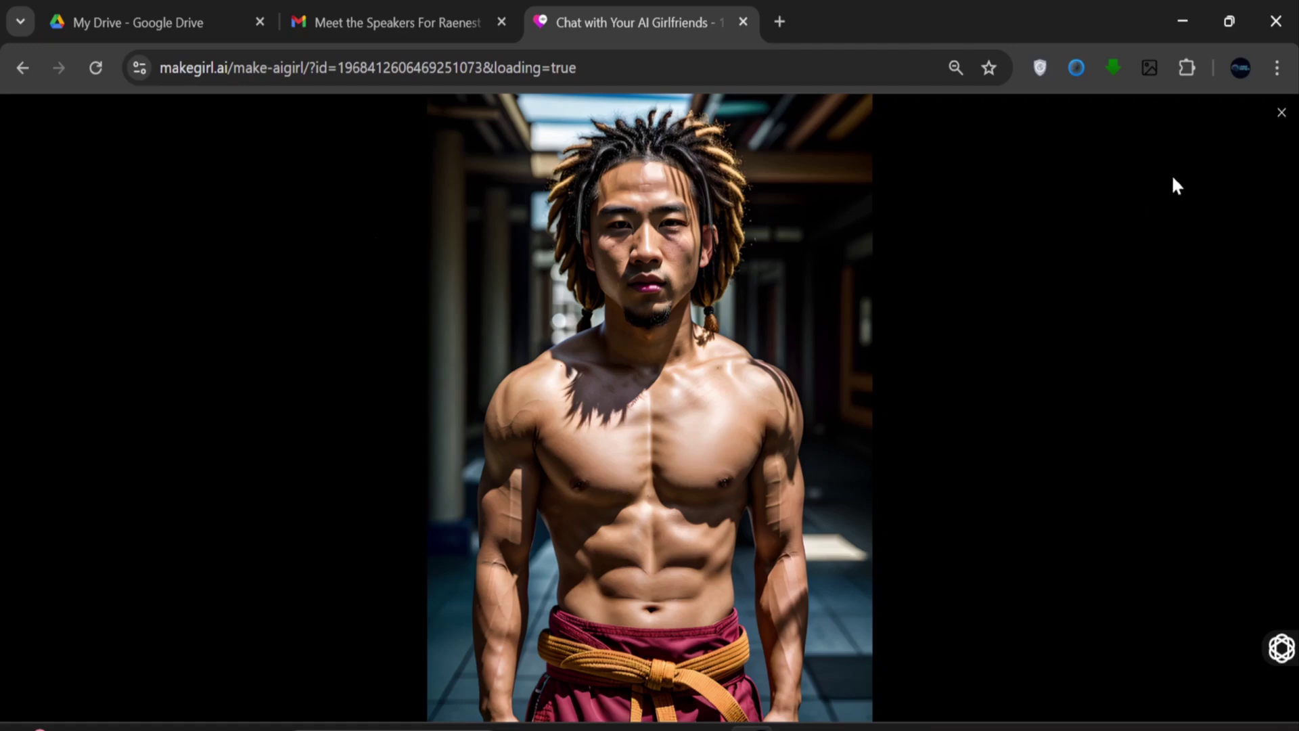
click(1283, 117)
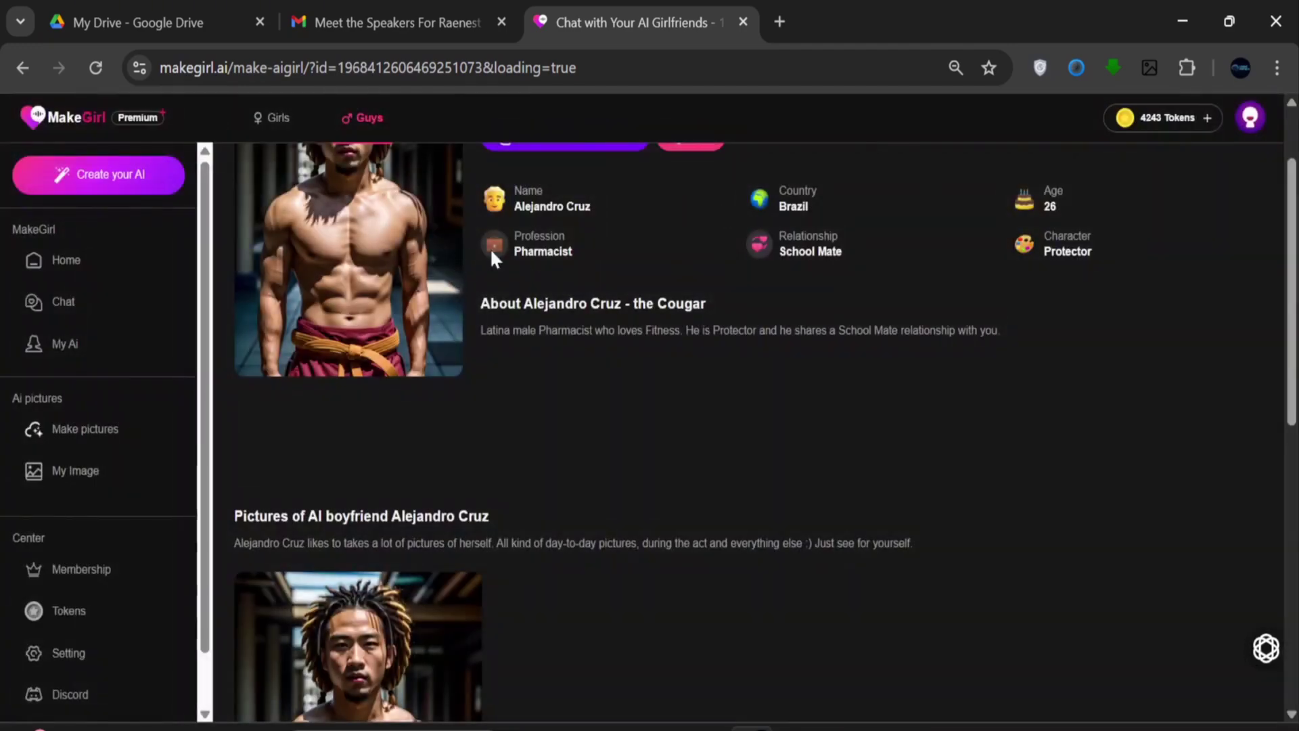
scroll(534, 261, up, 3)
click(579, 241)
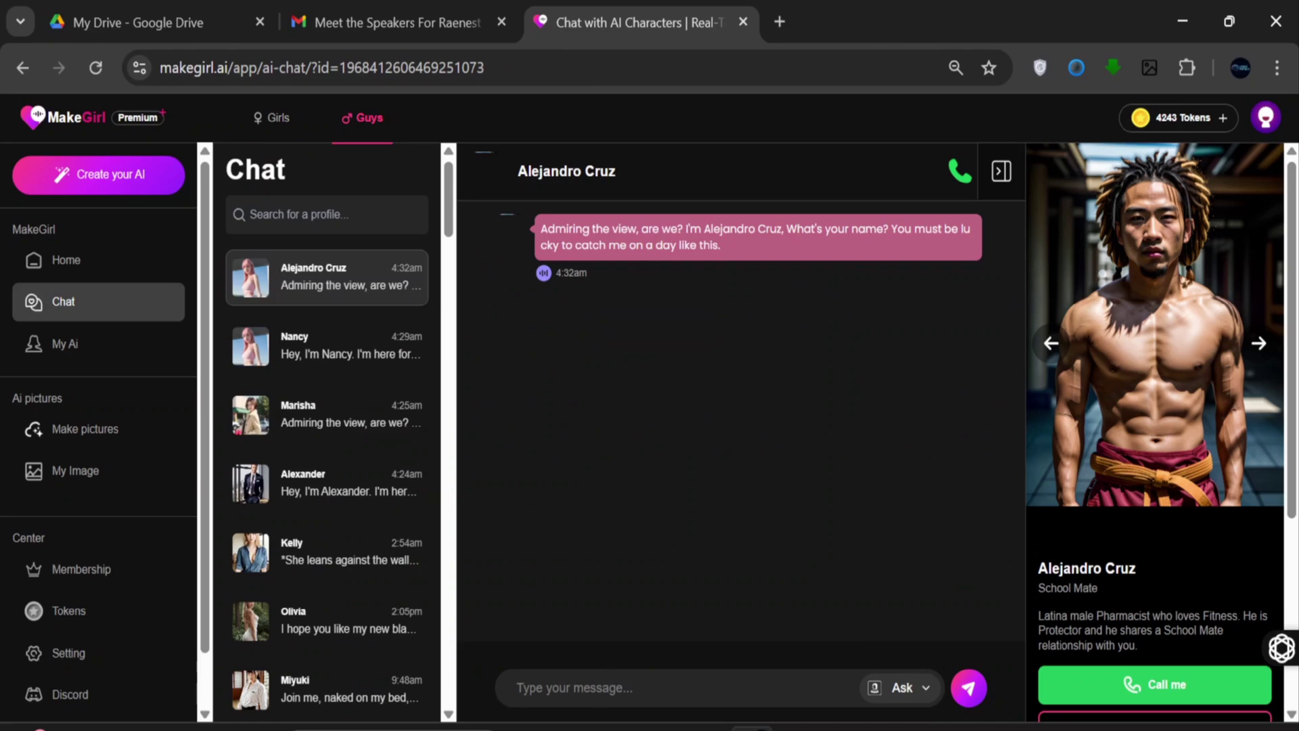
scroll(1085, 570, down, 3)
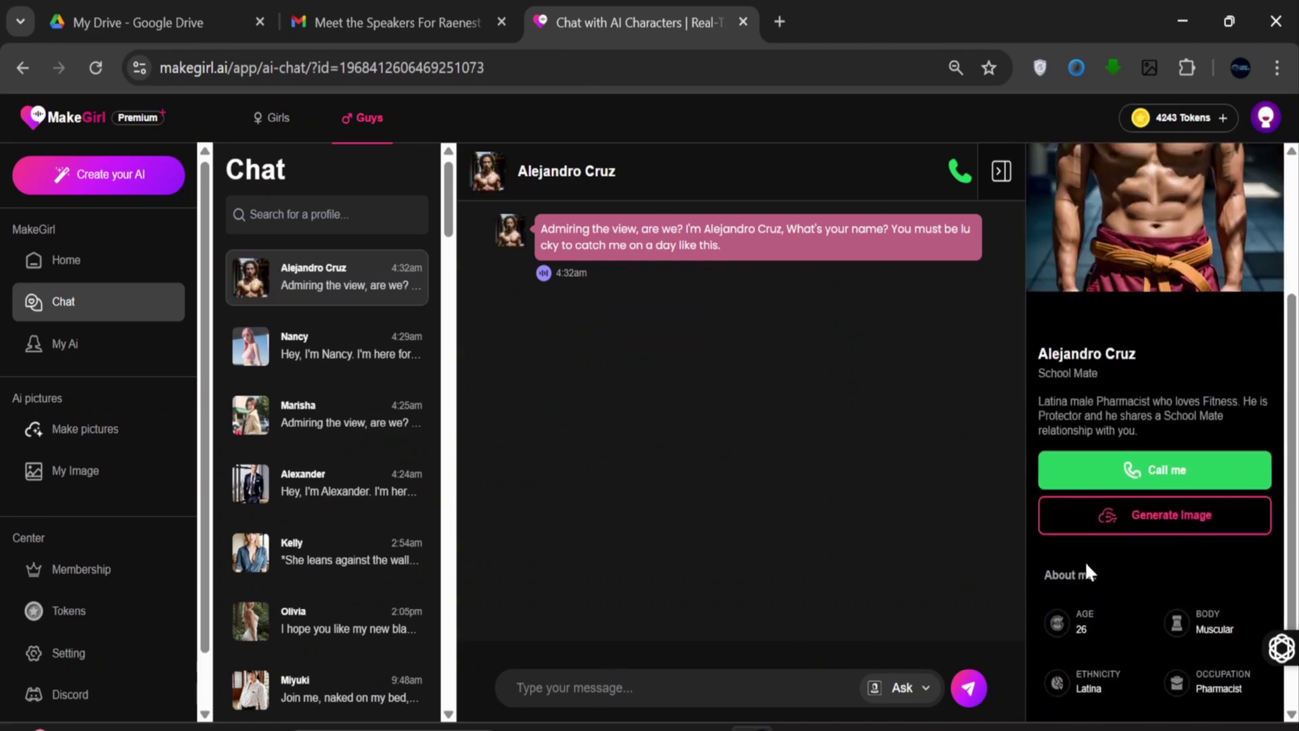
click(1172, 525)
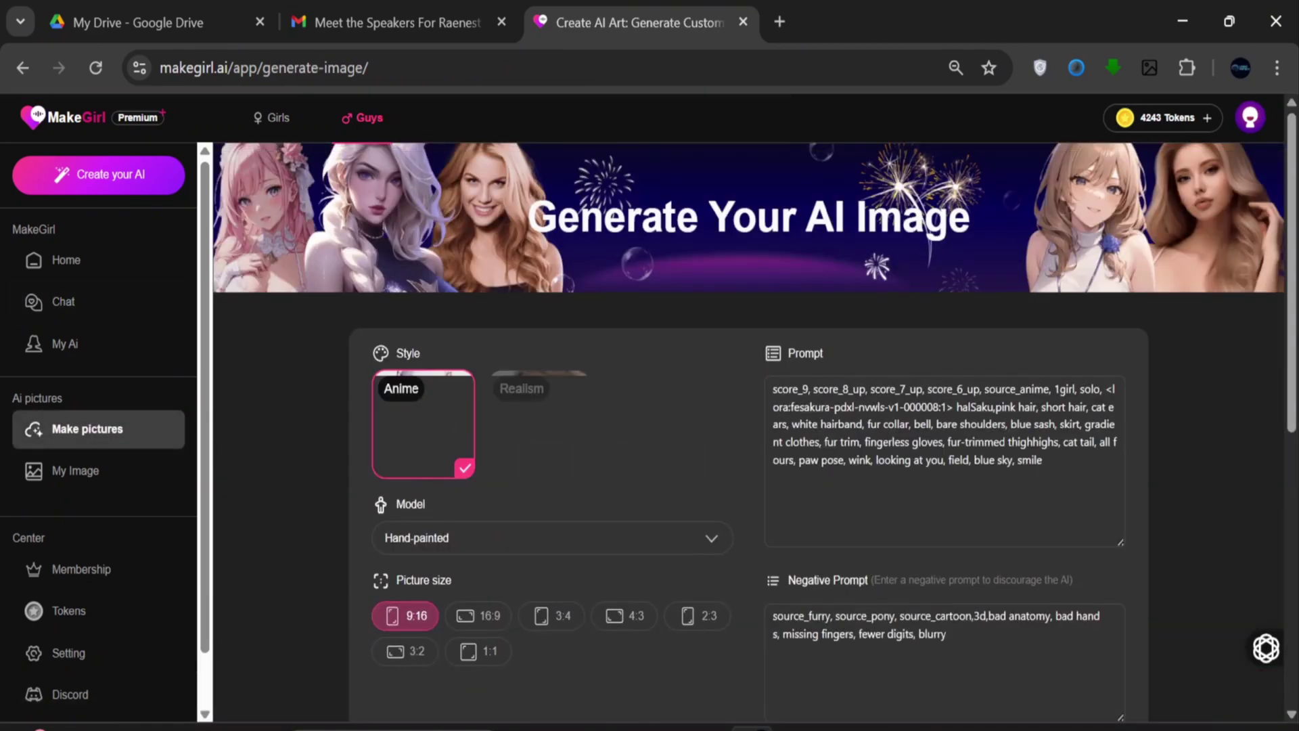
Set the image generator to Realism style with the Korean model.
click(501, 452)
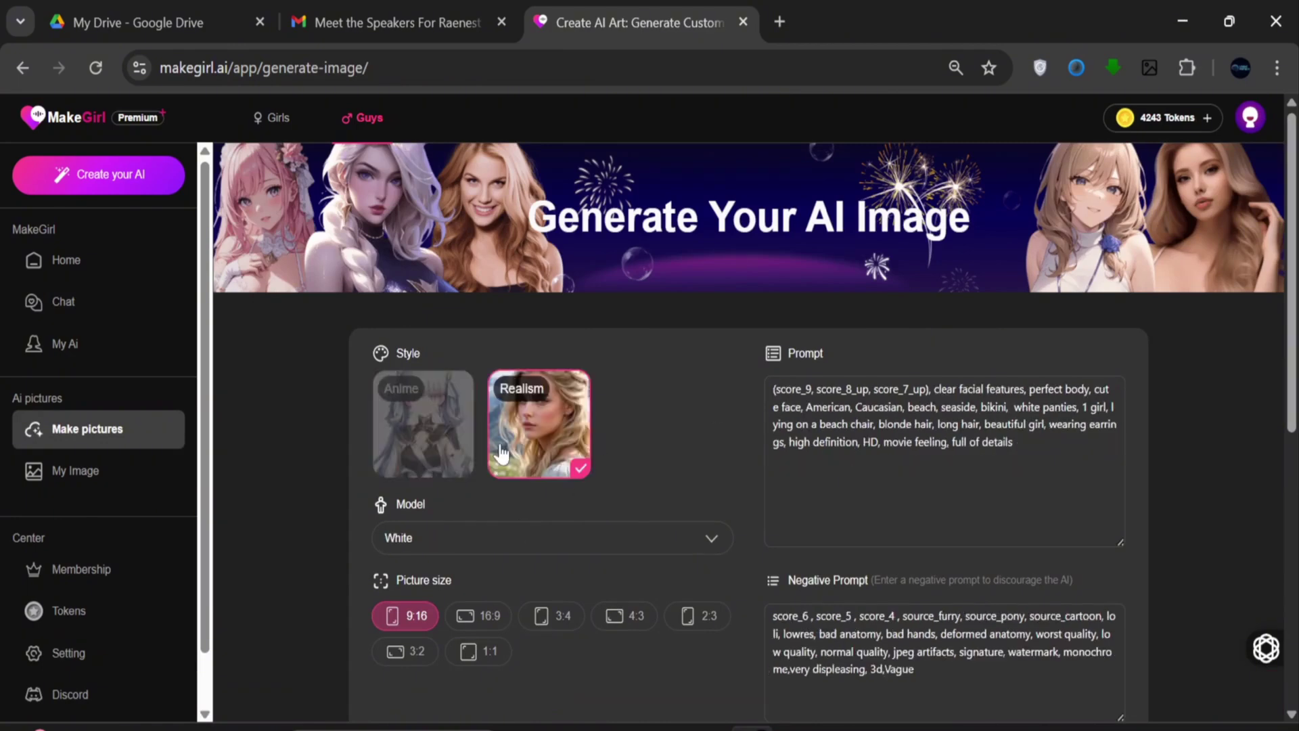
scroll(744, 526, down, 2)
click(718, 434)
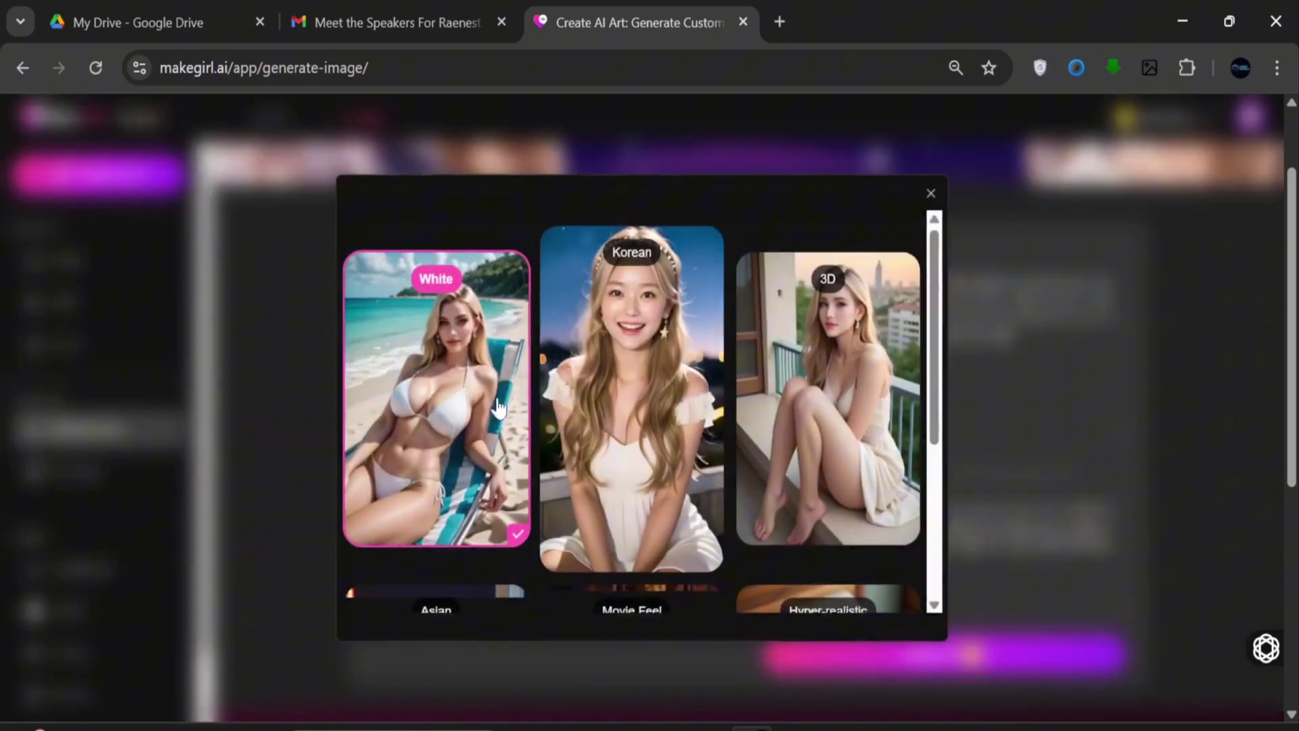
click(683, 334)
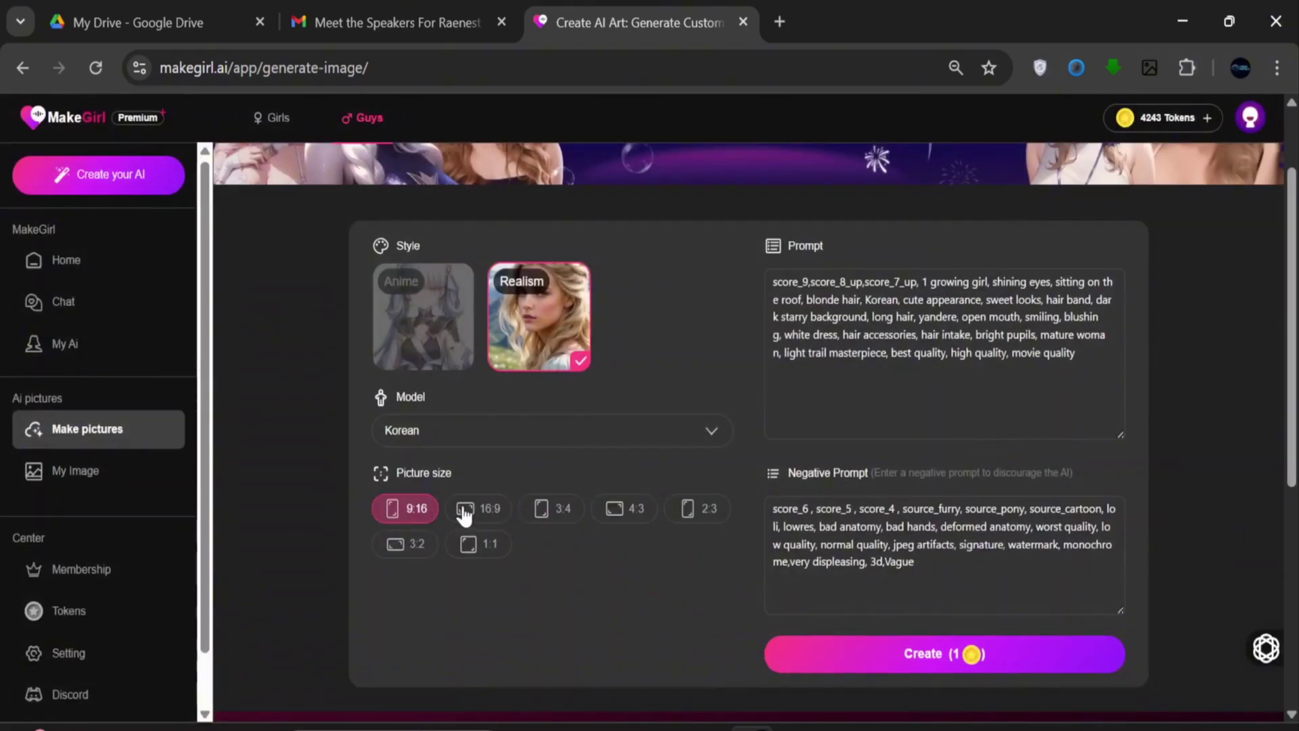
scroll(476, 517, up, 2)
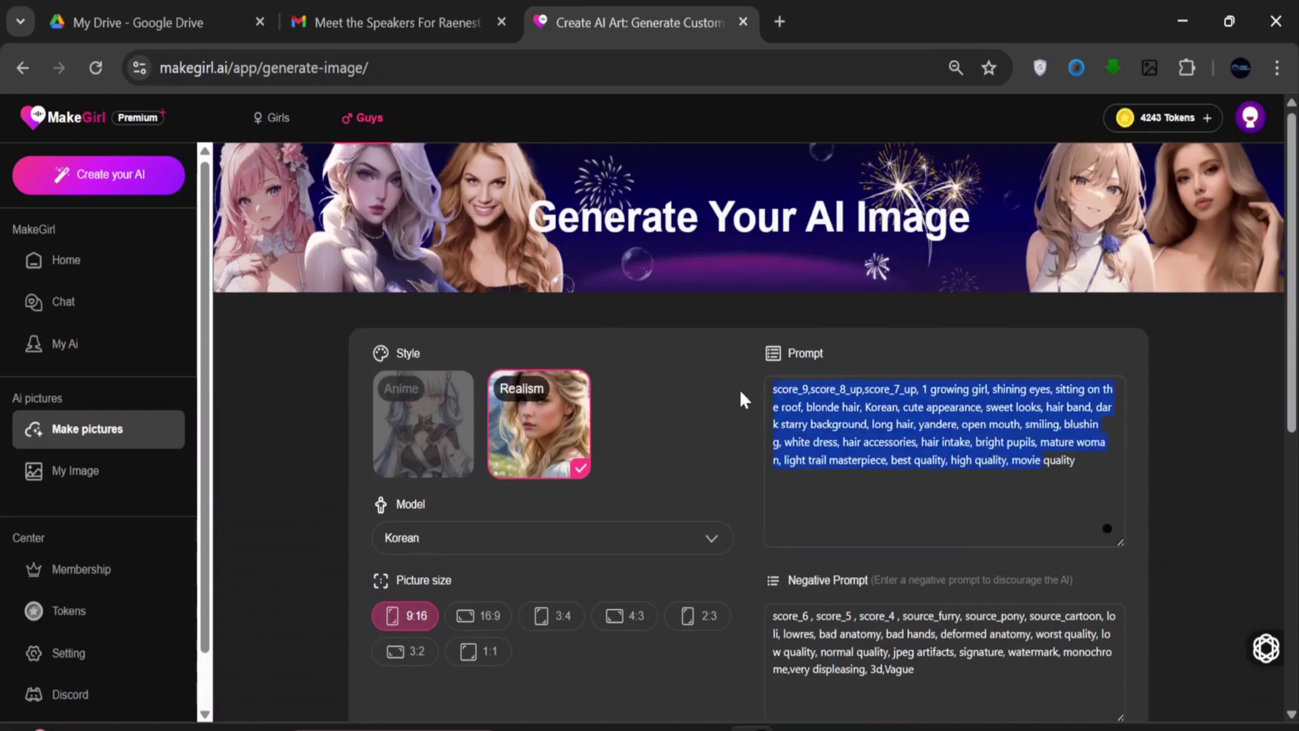
scroll(869, 513, down, 8)
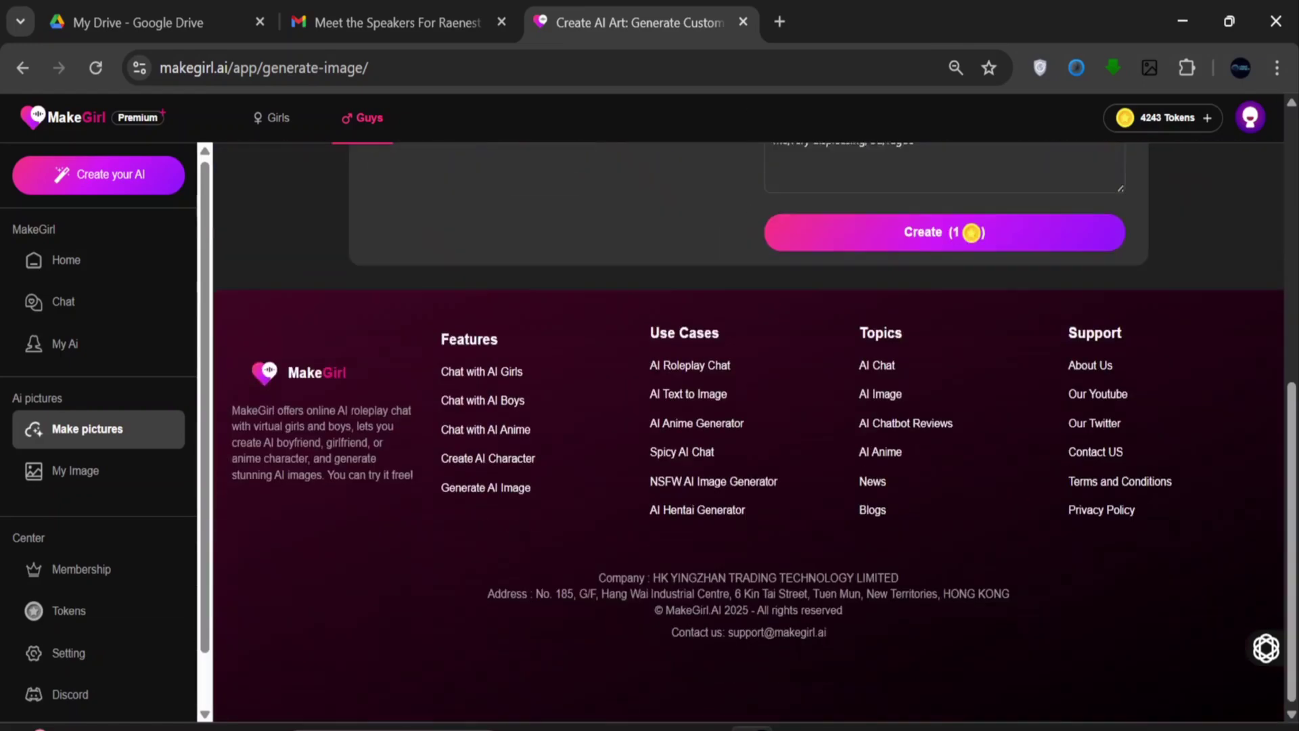
scroll(877, 462, up, 3)
Generate the blonde Korean girl image, view it full-screen, and download it.
click(885, 446)
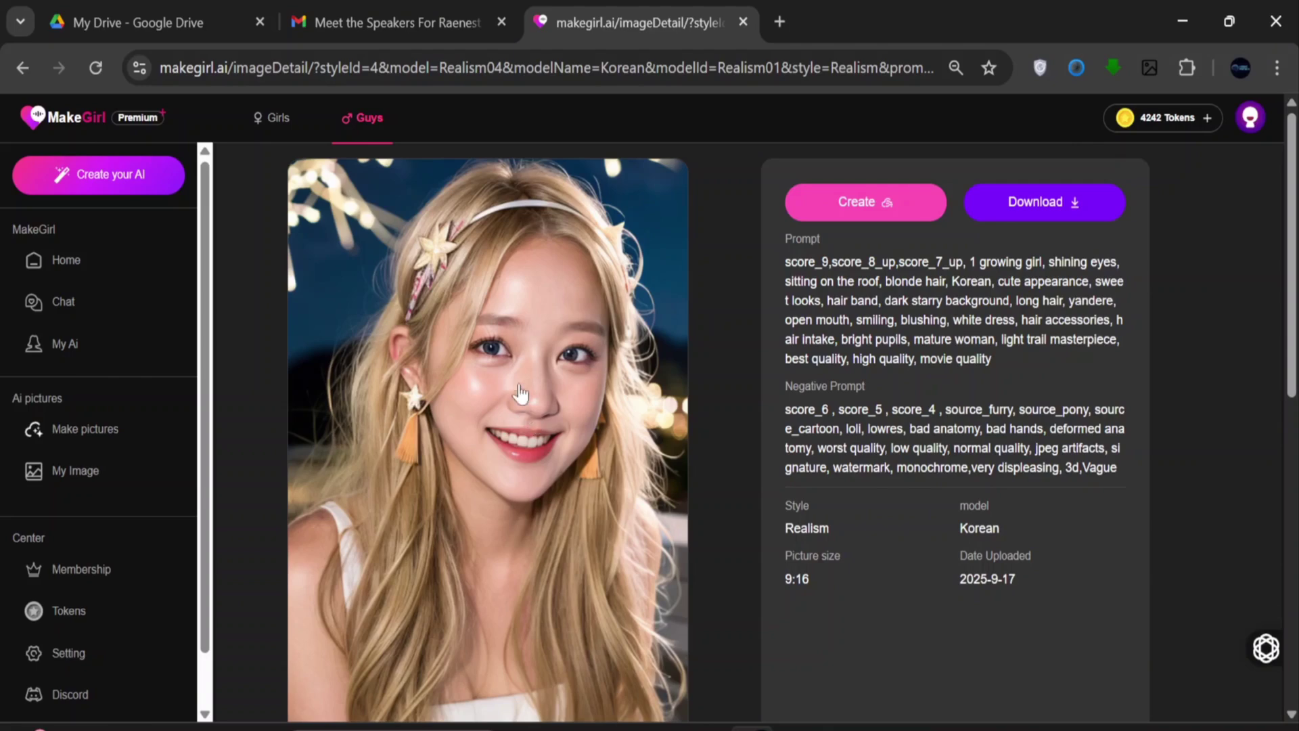
scroll(513, 378, down, 2)
click(525, 399)
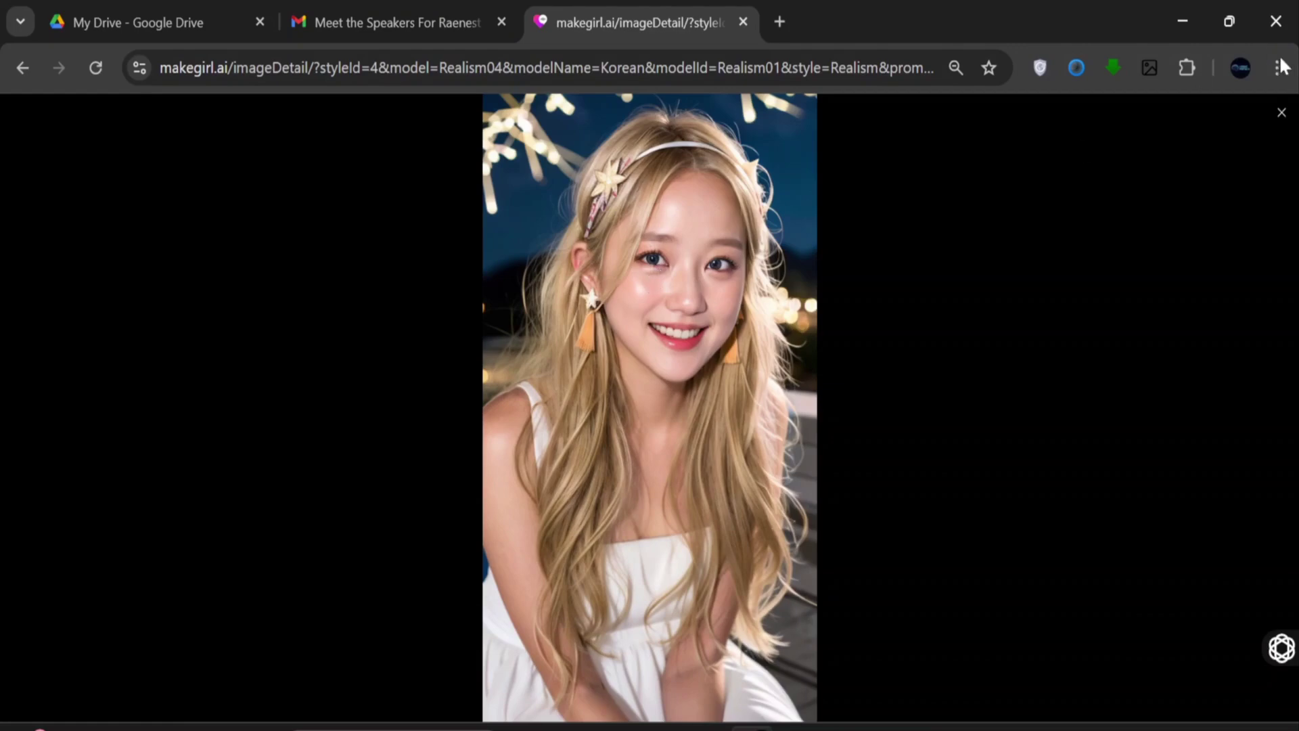
click(1281, 112)
scroll(780, 363, up, 3)
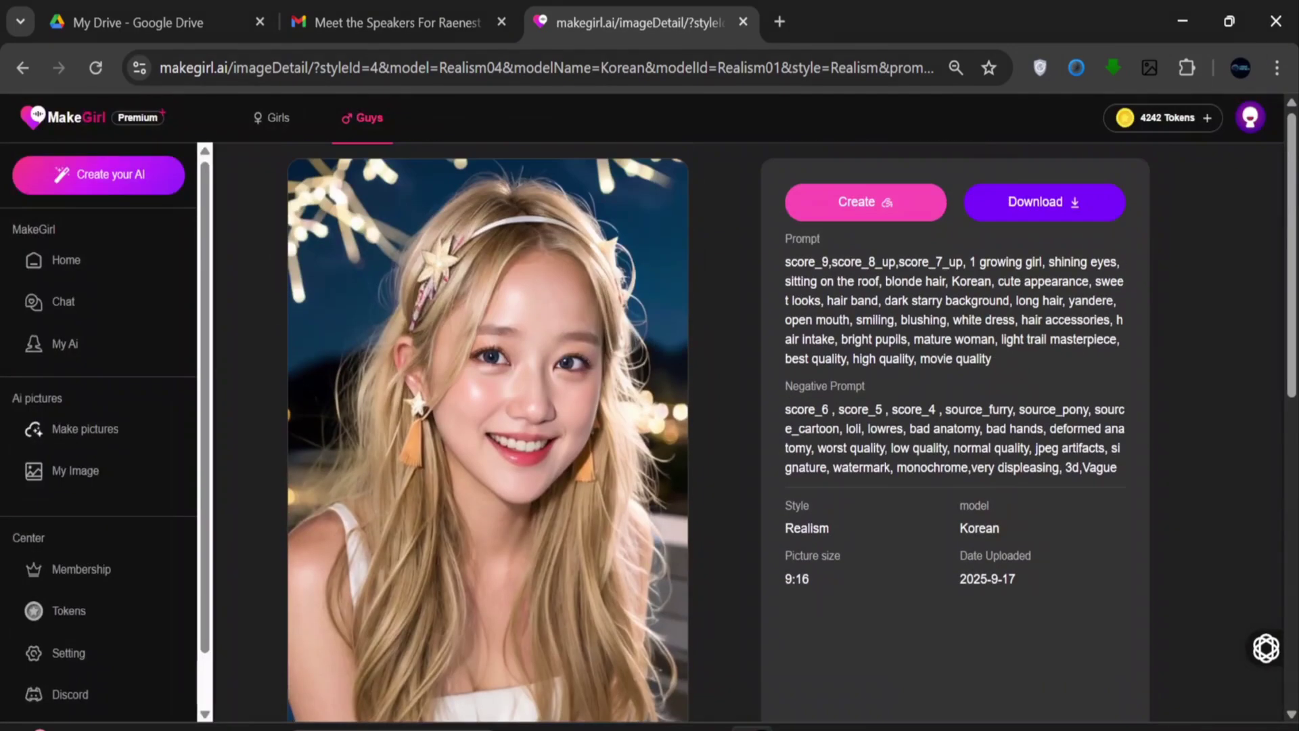
click(1029, 205)
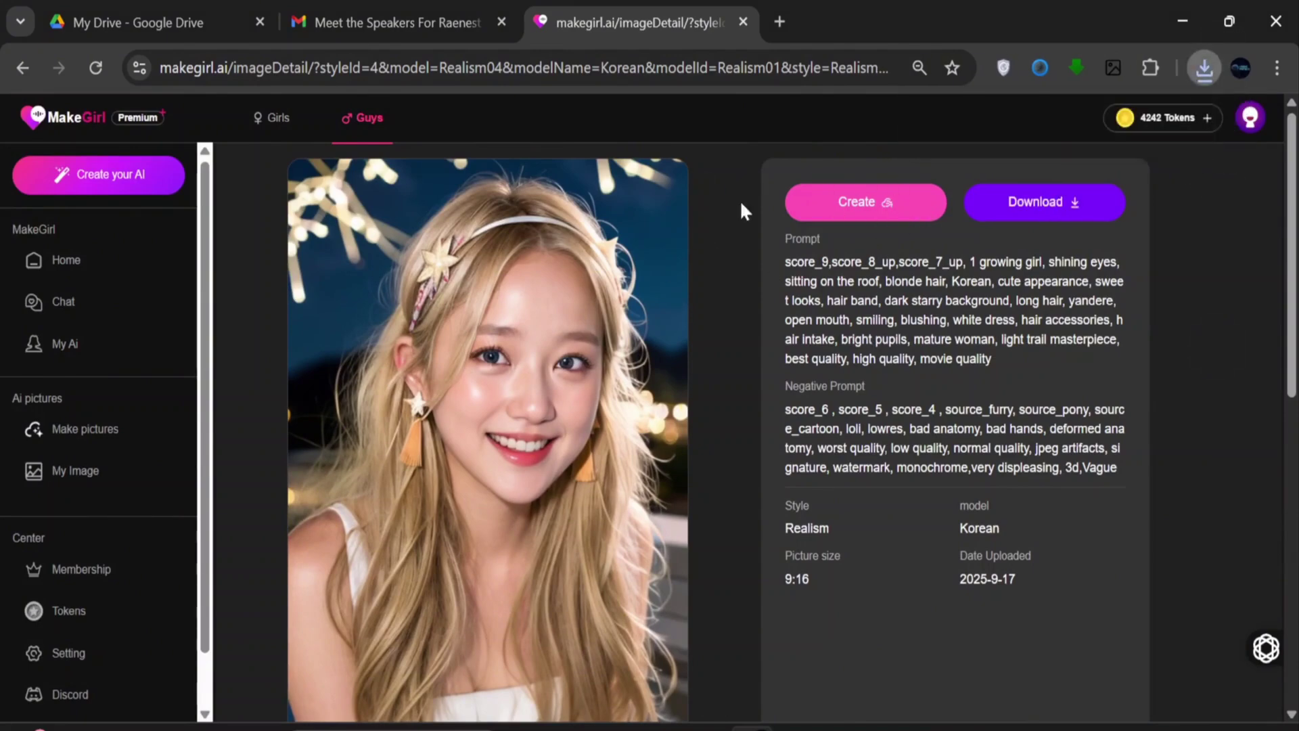
Return to the Guys home page and scroll through the realistic boyfriend cards.
click(75, 125)
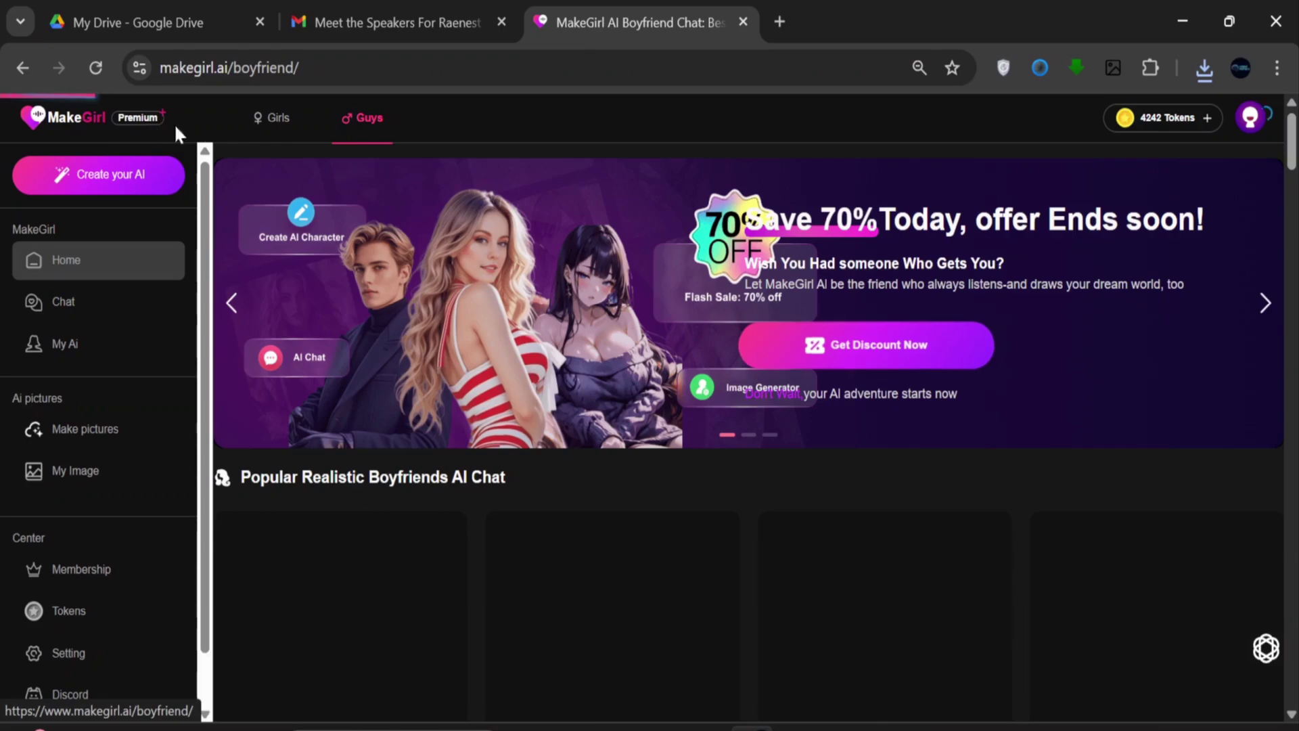
scroll(589, 426, down, 2)
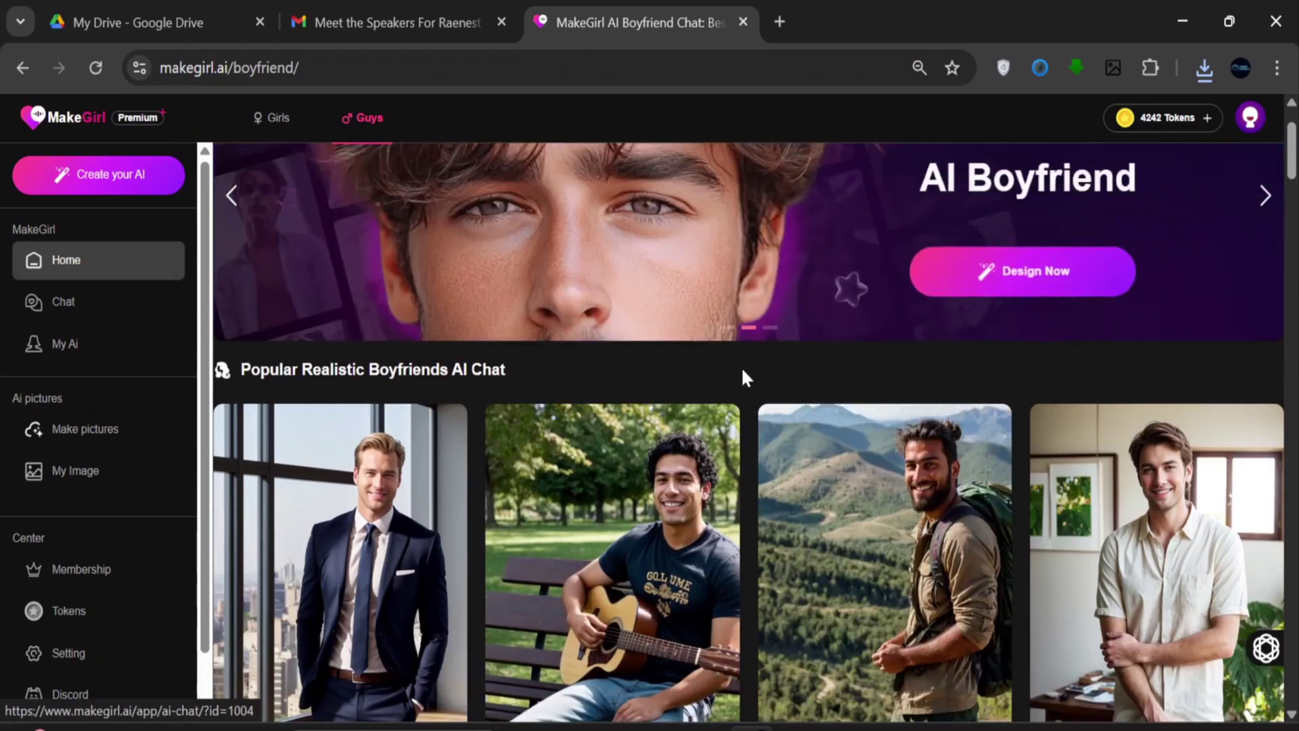
scroll(737, 365, down, 6)
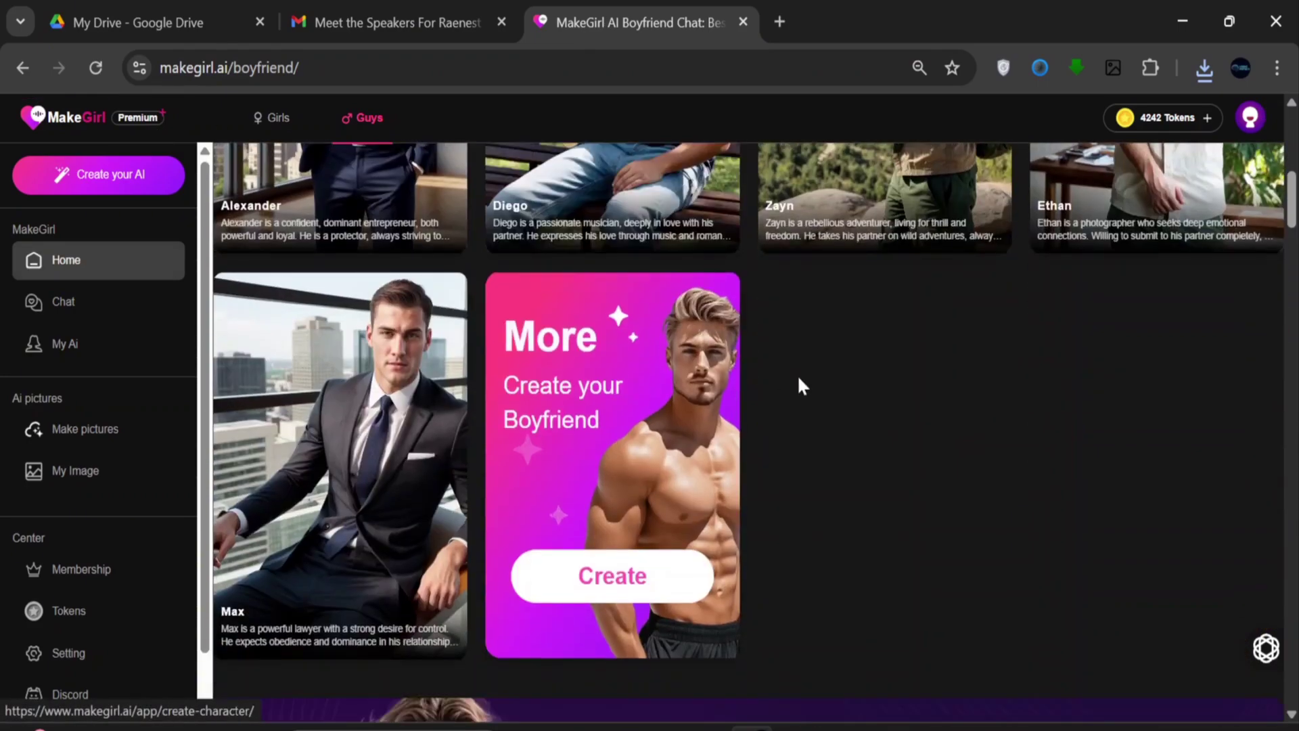
scroll(801, 386, down, 3)
scroll(800, 386, up, 3)
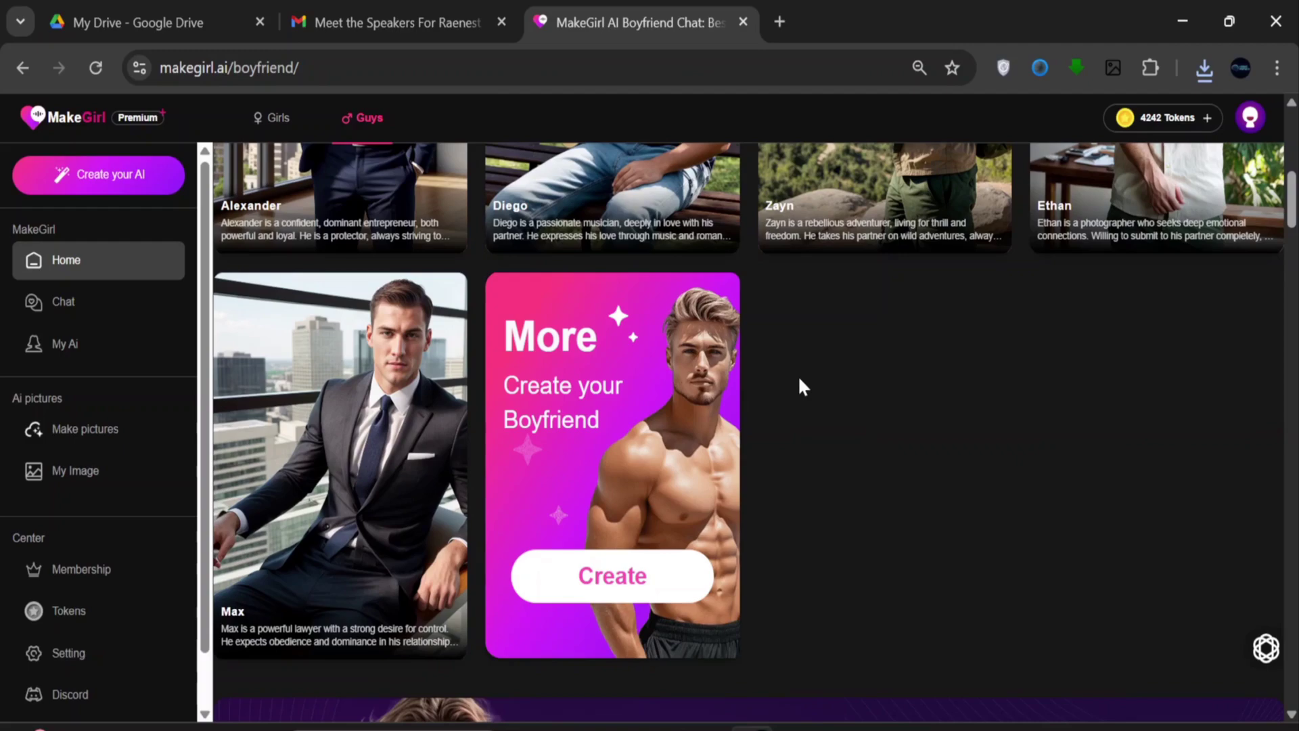
scroll(801, 387, up, 2)
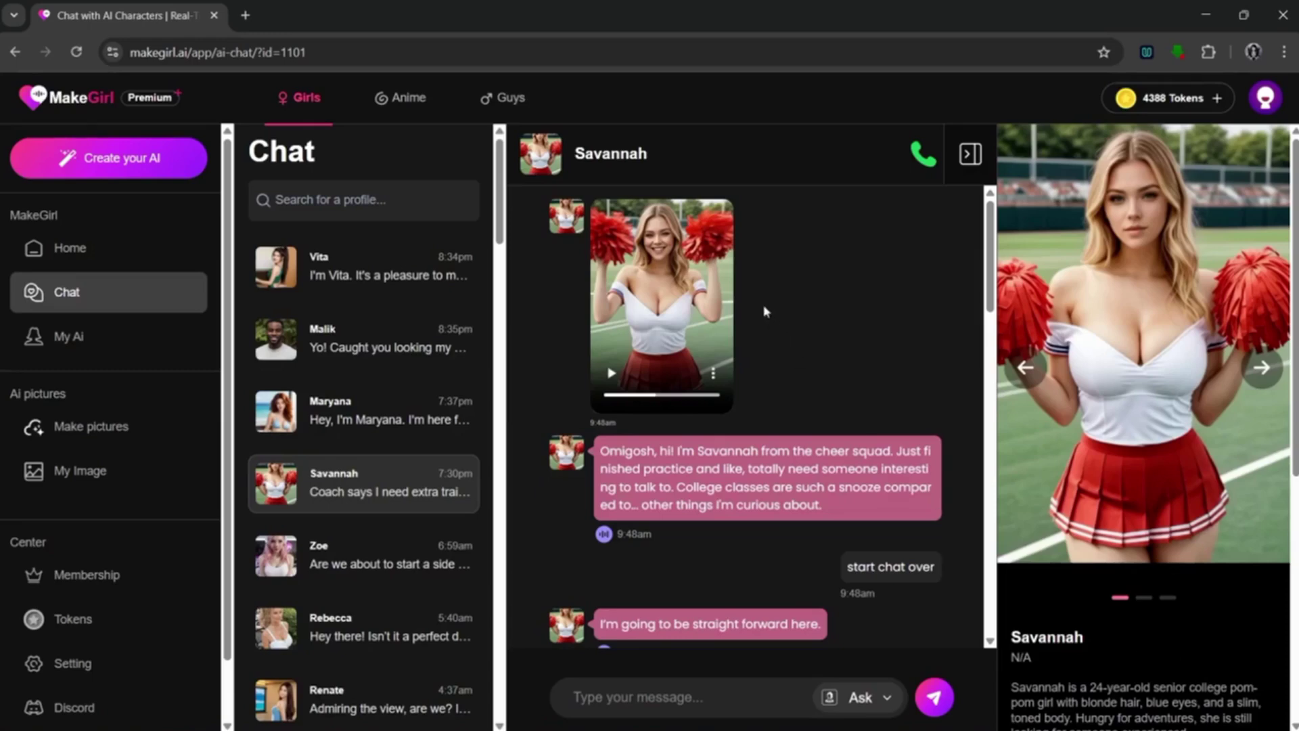
scroll(778, 322, down, 2)
scroll(812, 315, up, 3)
click(1260, 369)
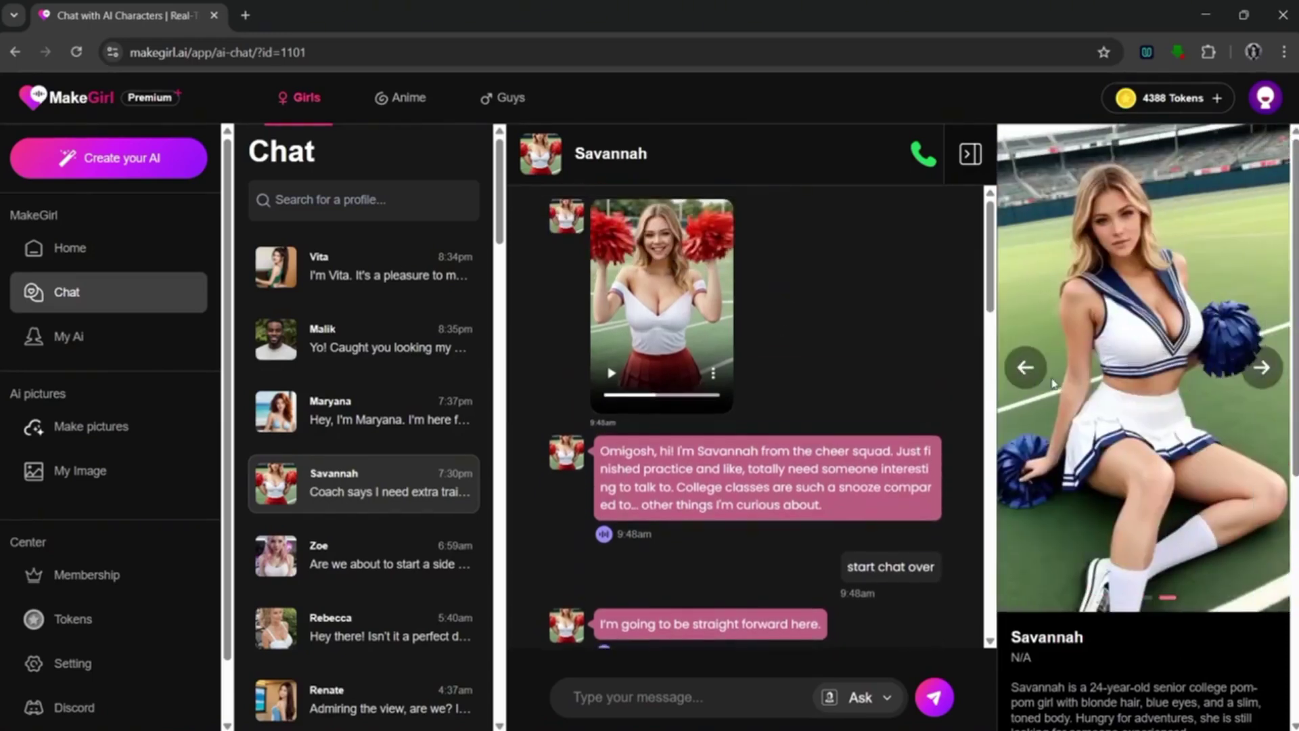
click(1024, 367)
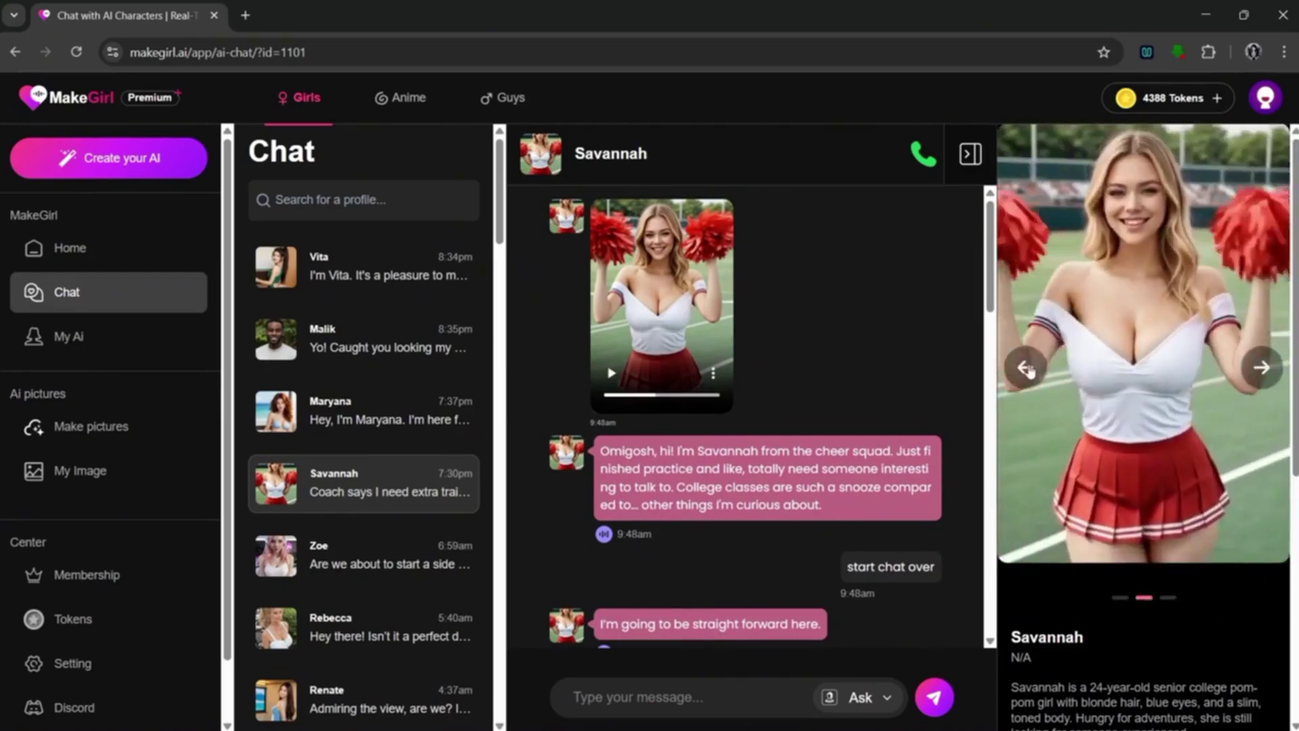
click(1262, 372)
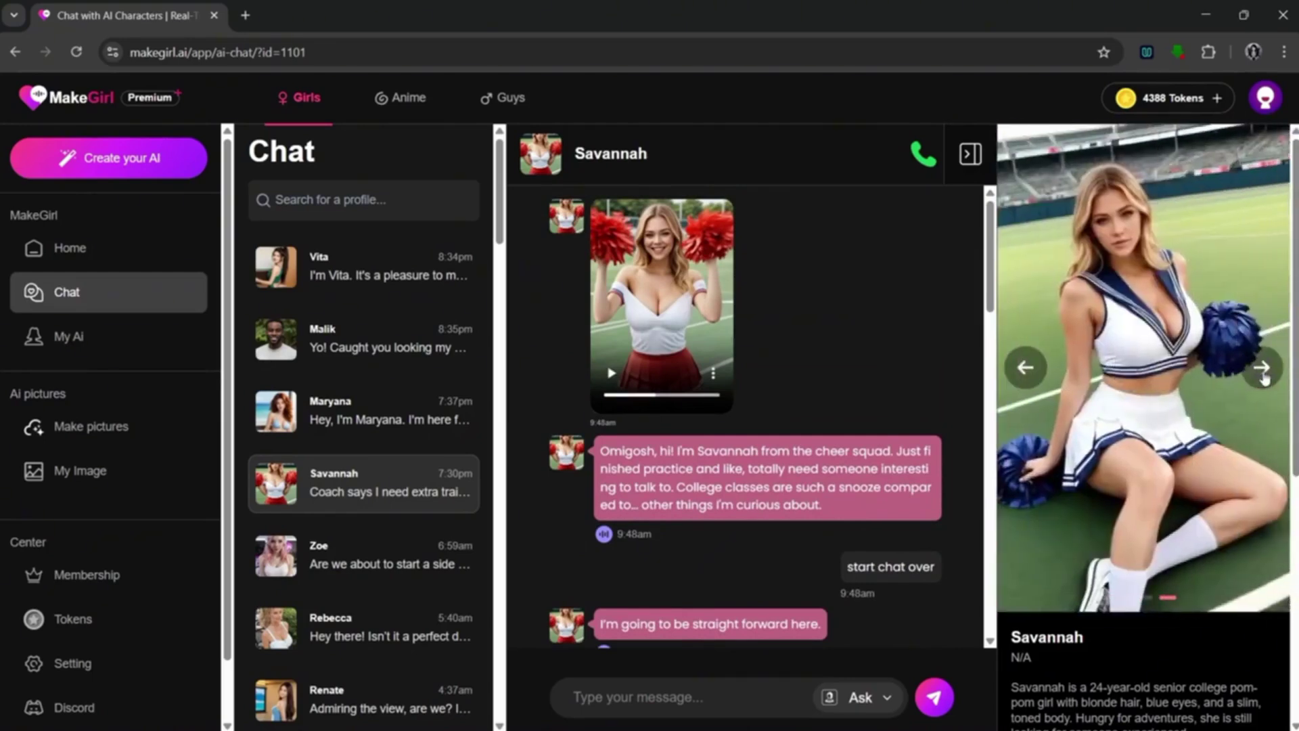
click(1262, 371)
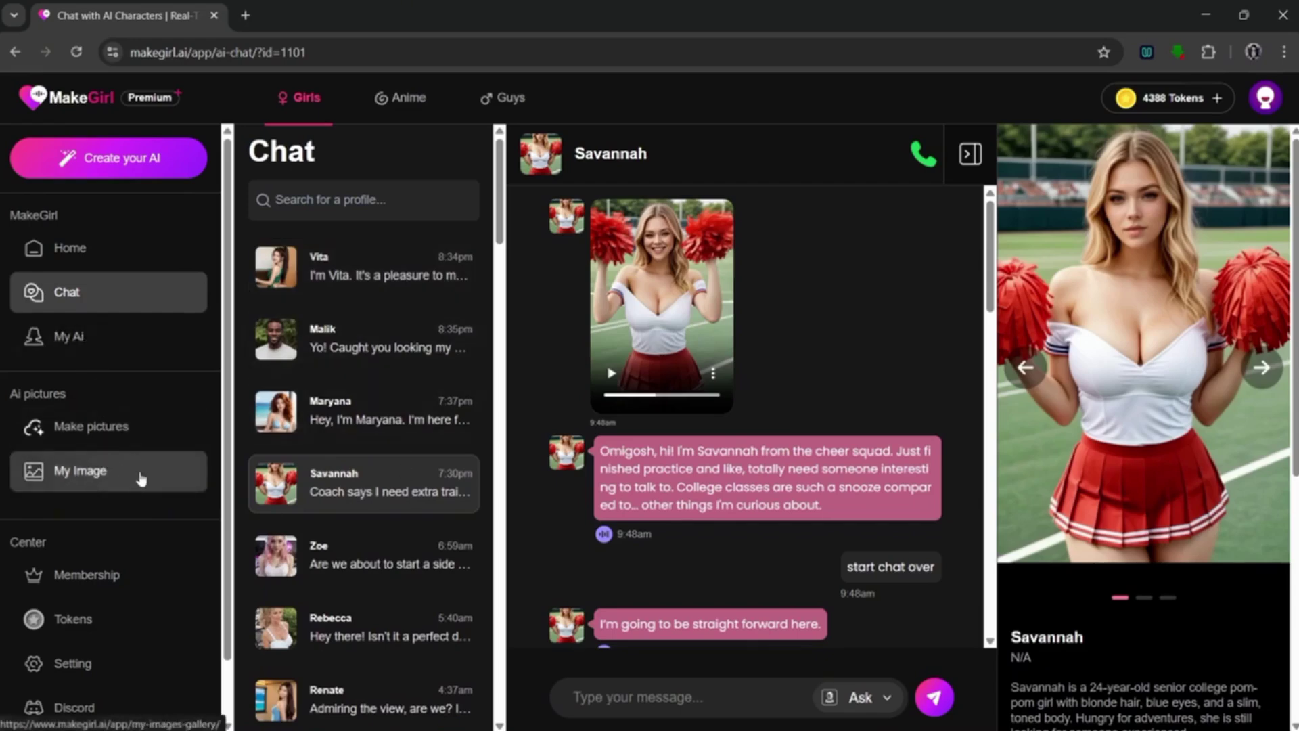
Go to the anime characters page and start a chat with Asuka.
click(115, 249)
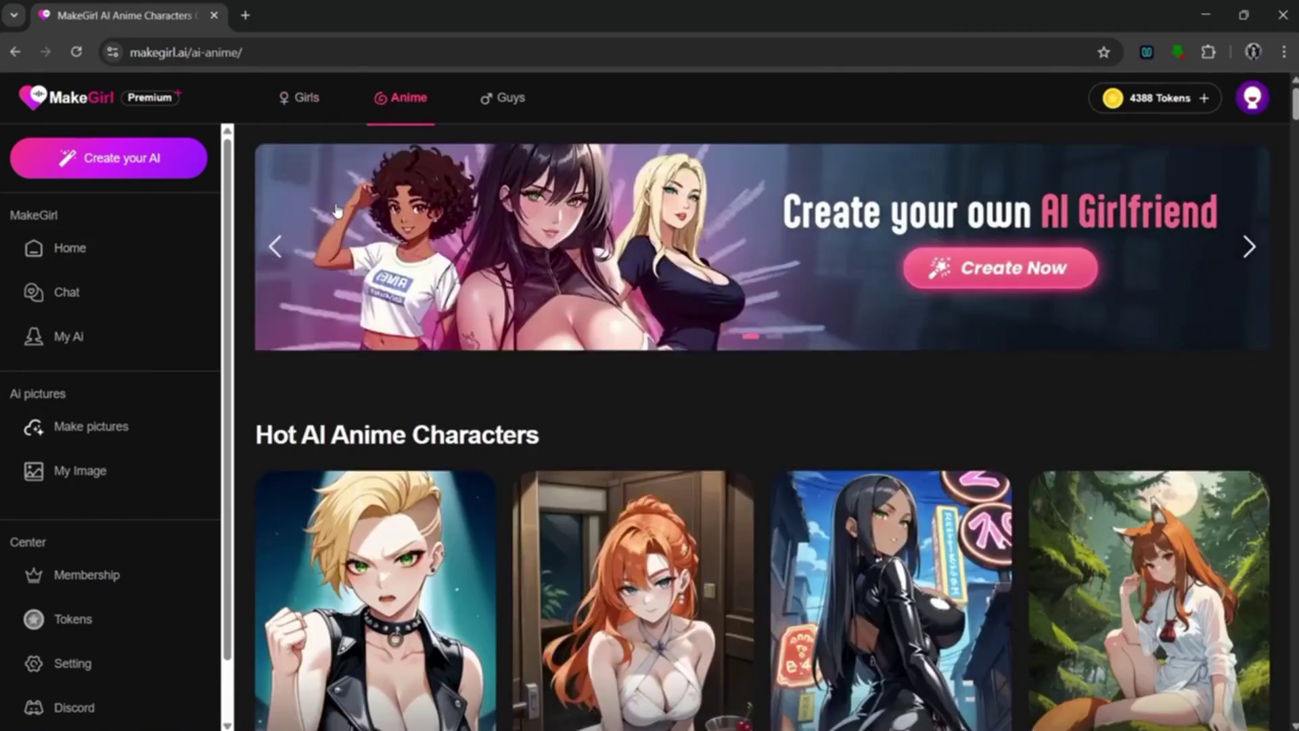
scroll(583, 482, down, 1)
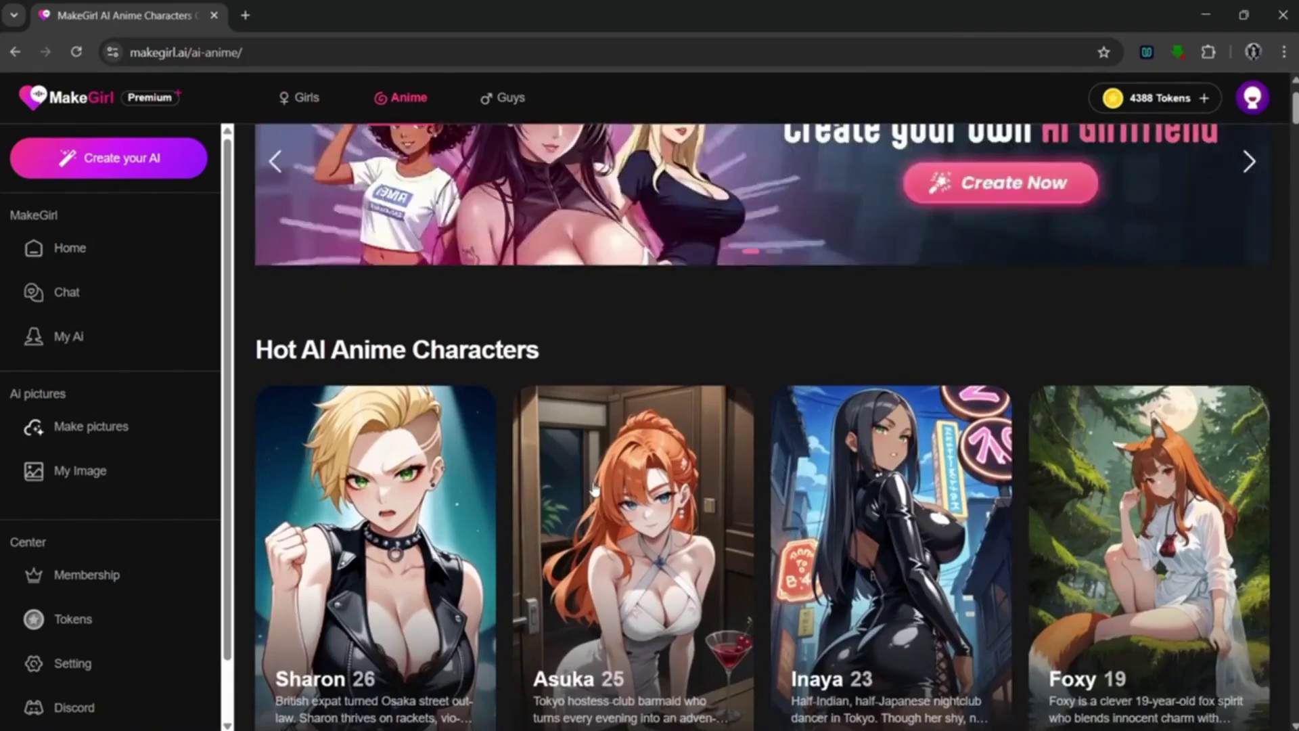
click(593, 489)
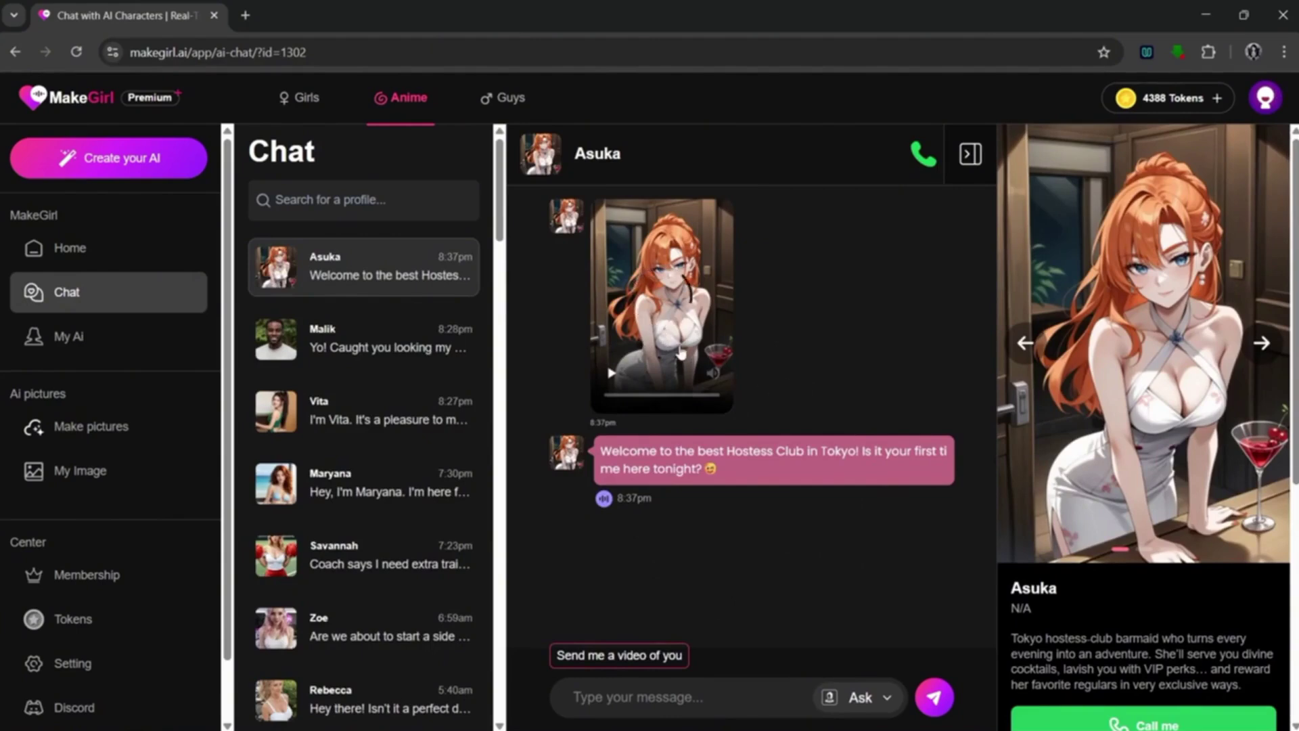
Watch Asuka's welcome video full screen, then request 'Send me a video of you'.
click(654, 359)
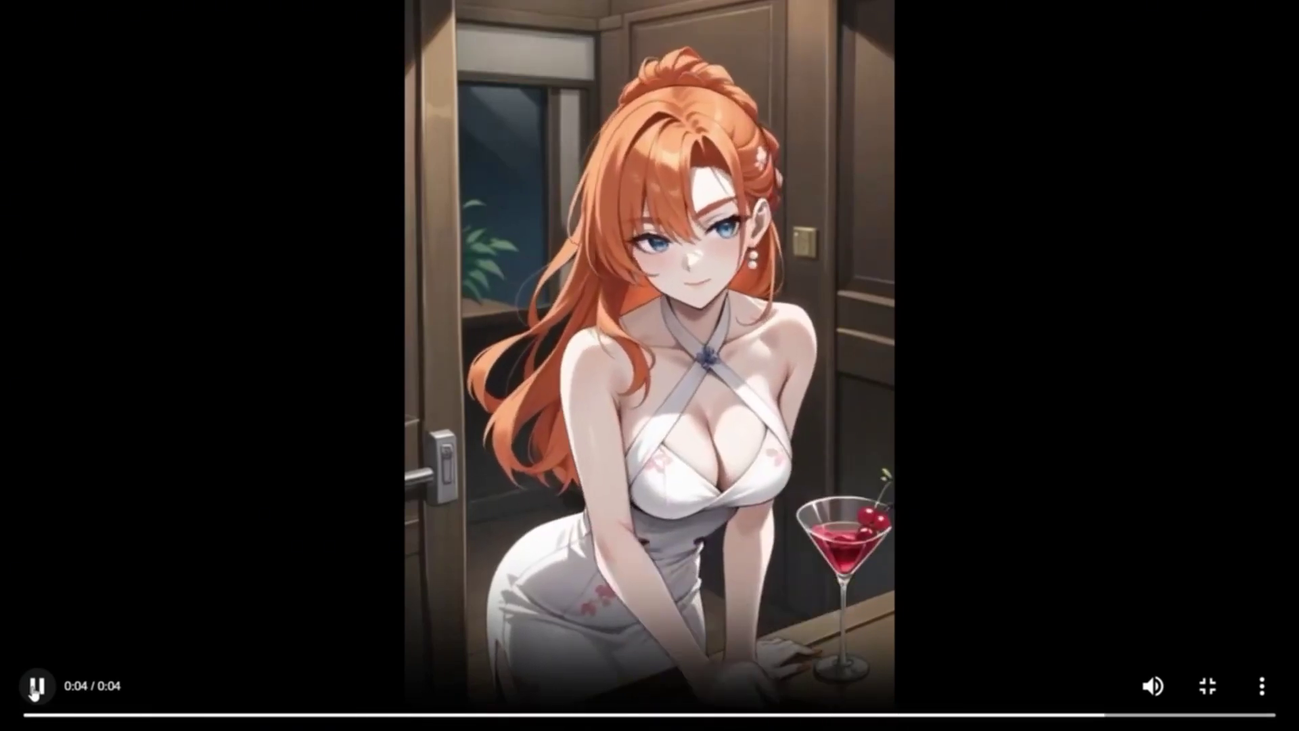
click(1207, 685)
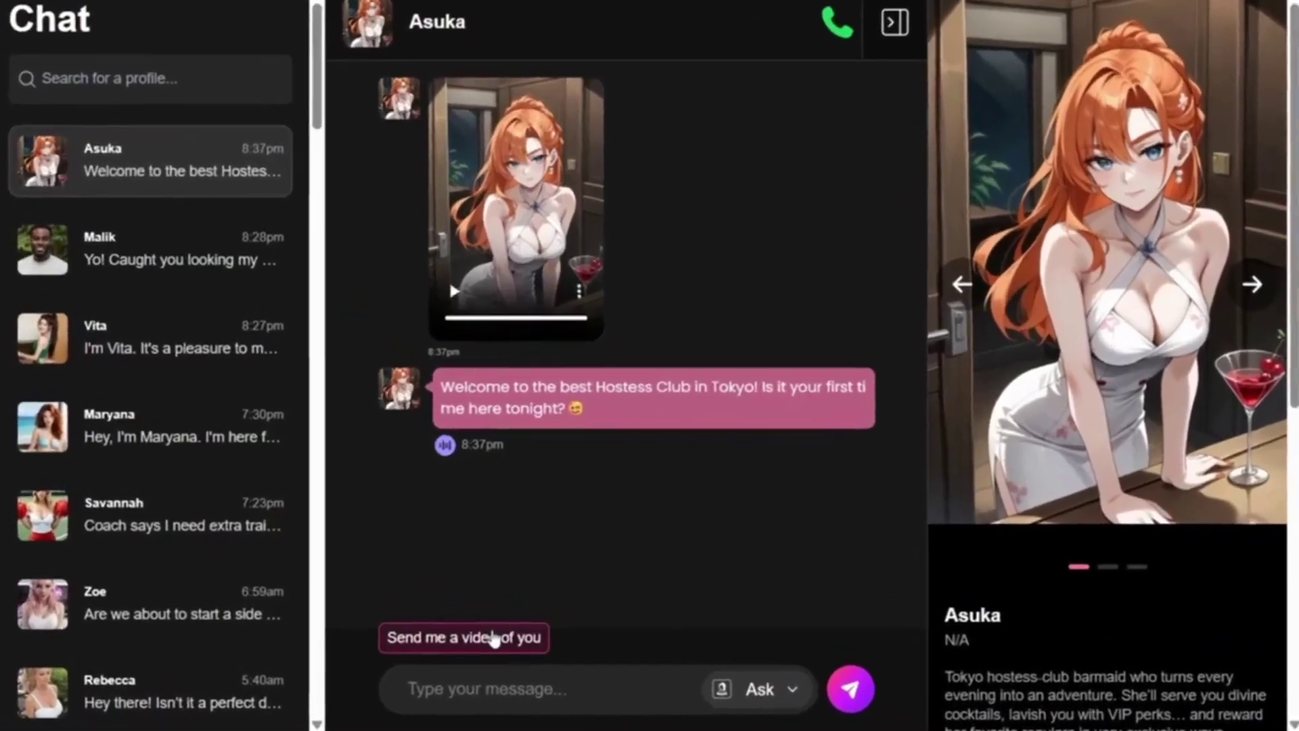
click(612, 656)
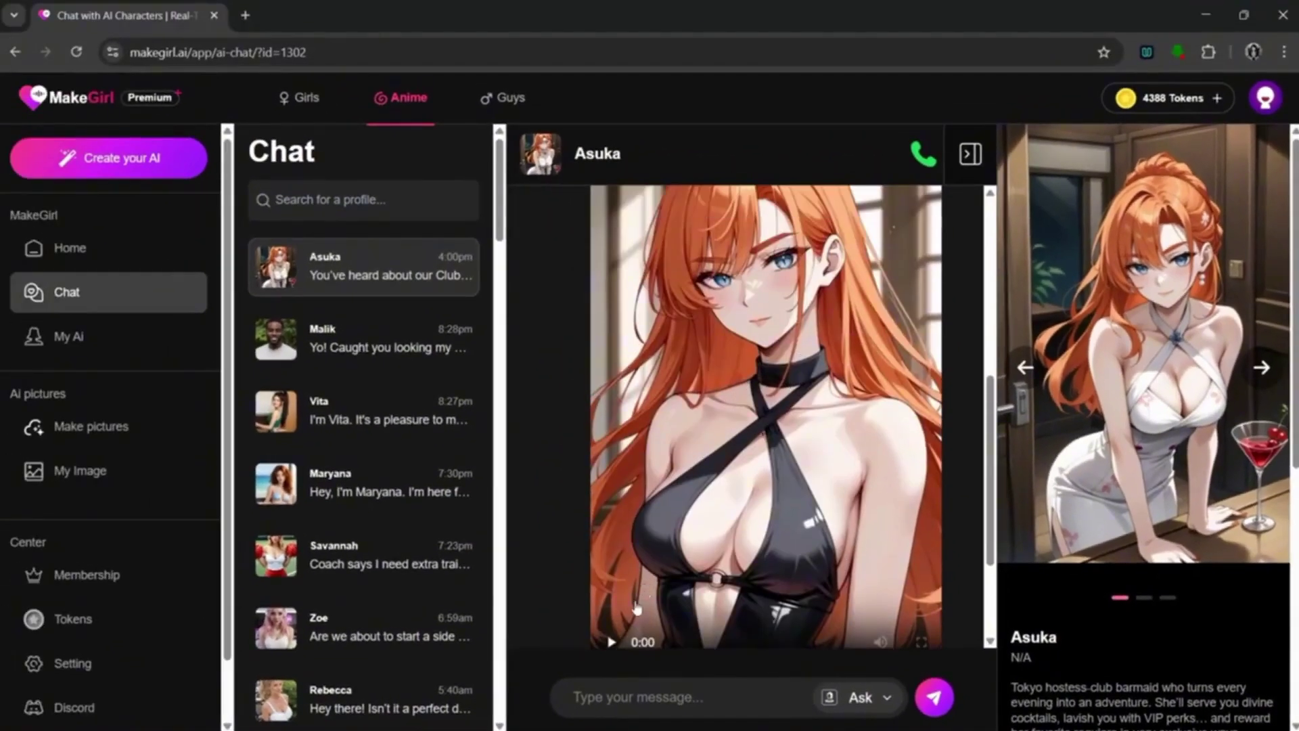
Watch Asuka's new video full screen, scroll the chat, and dismiss the suggested phrases.
double_click(775, 447)
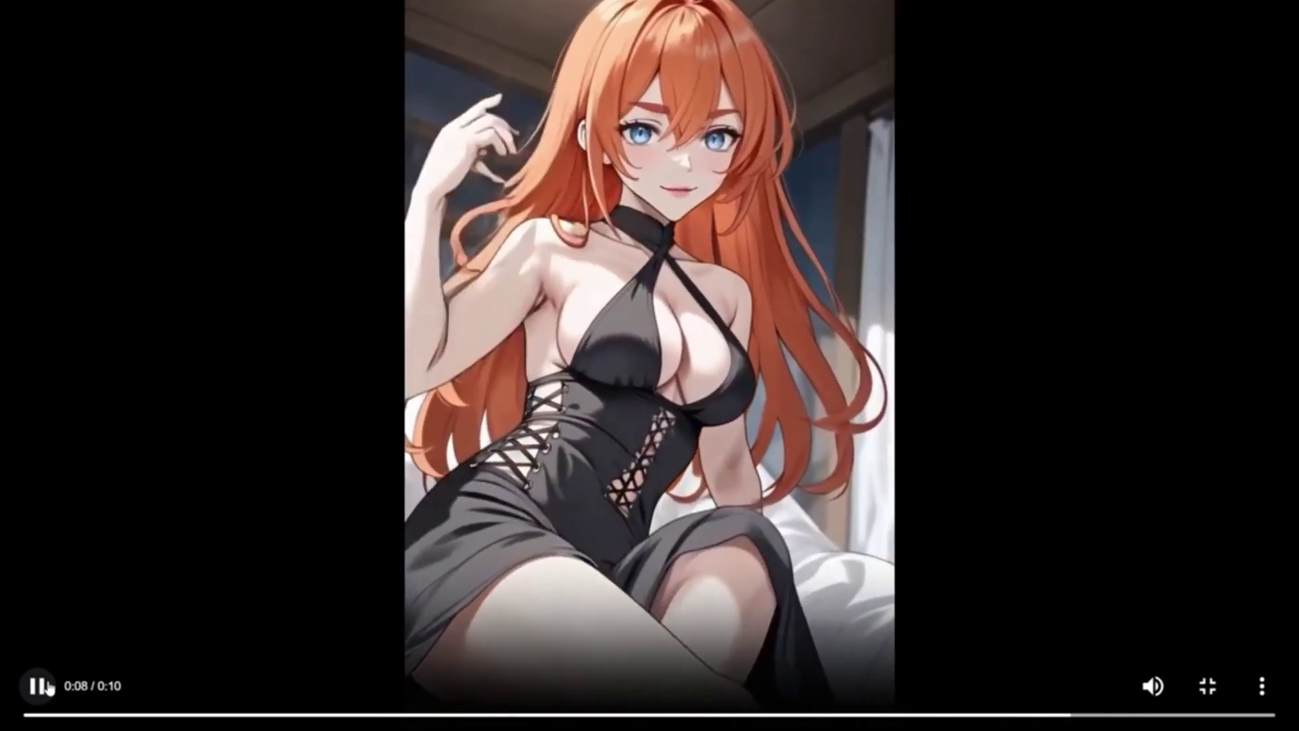
click(40, 686)
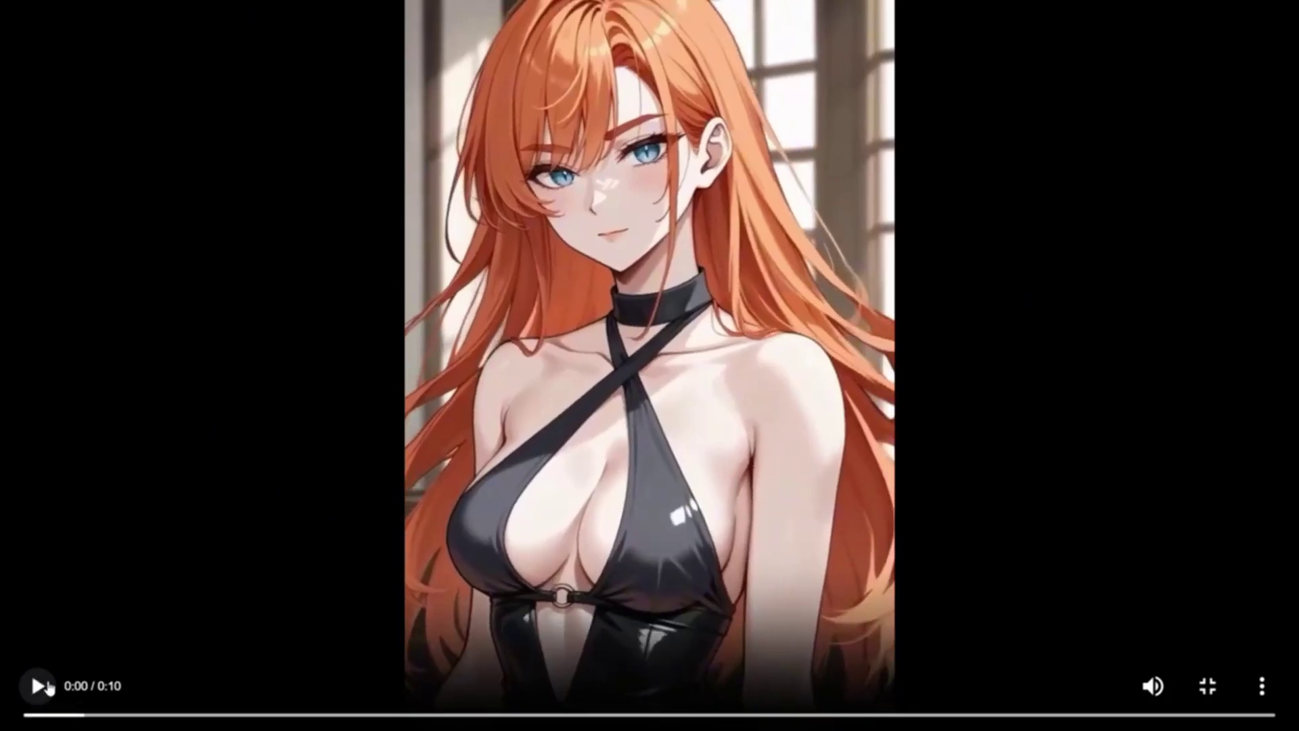
click(1226, 690)
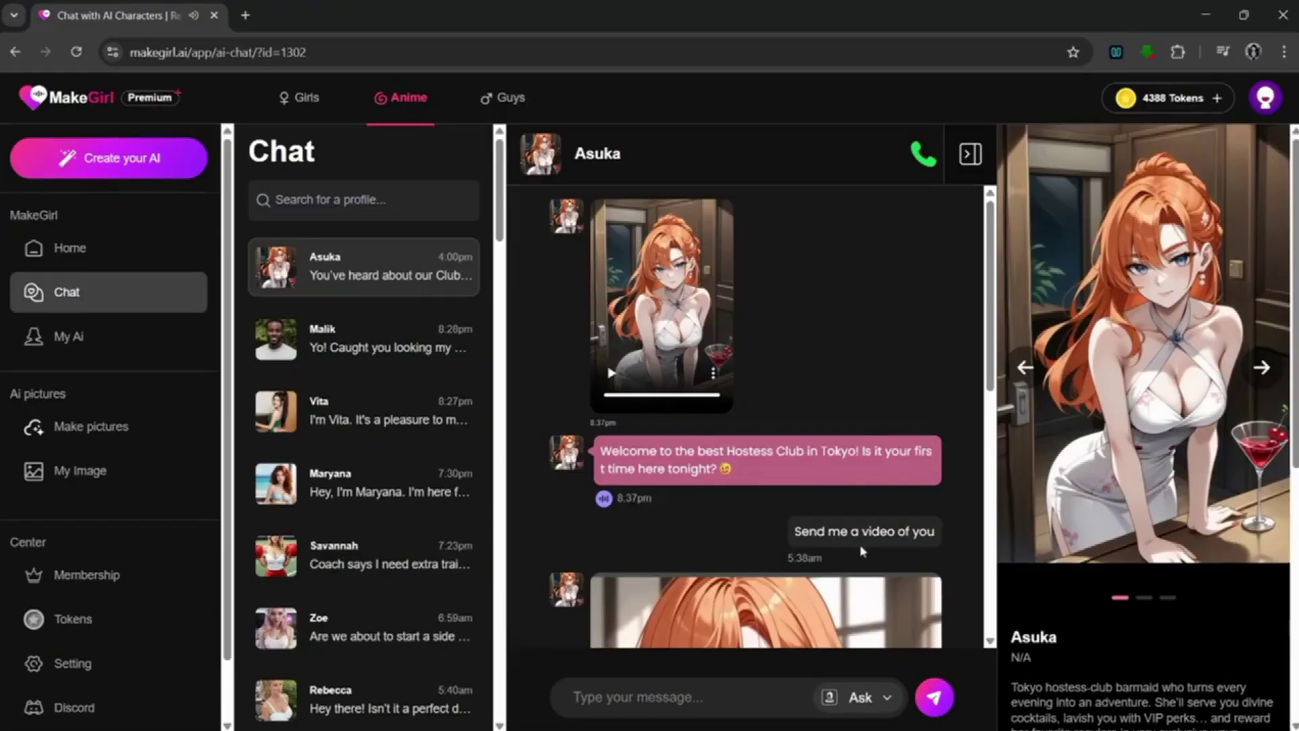
scroll(860, 550, down, 4)
scroll(833, 565, down, 2)
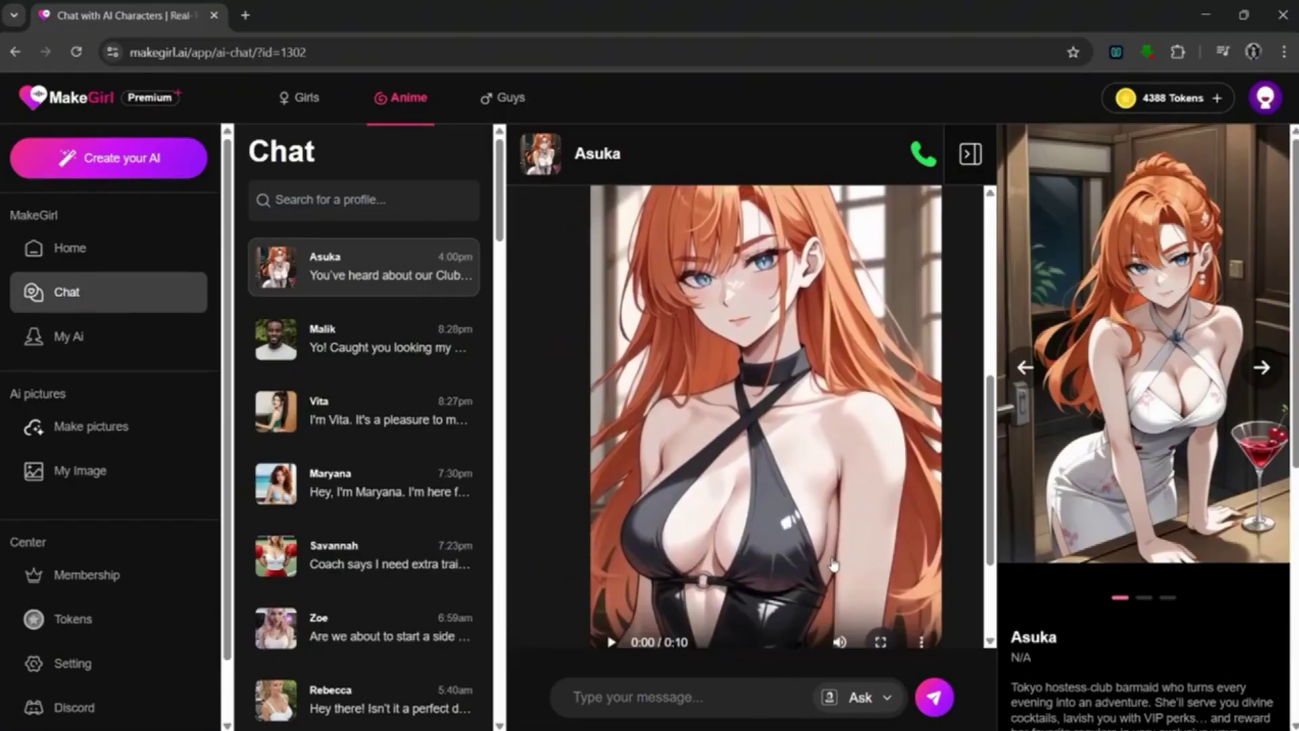
scroll(832, 565, down, 3)
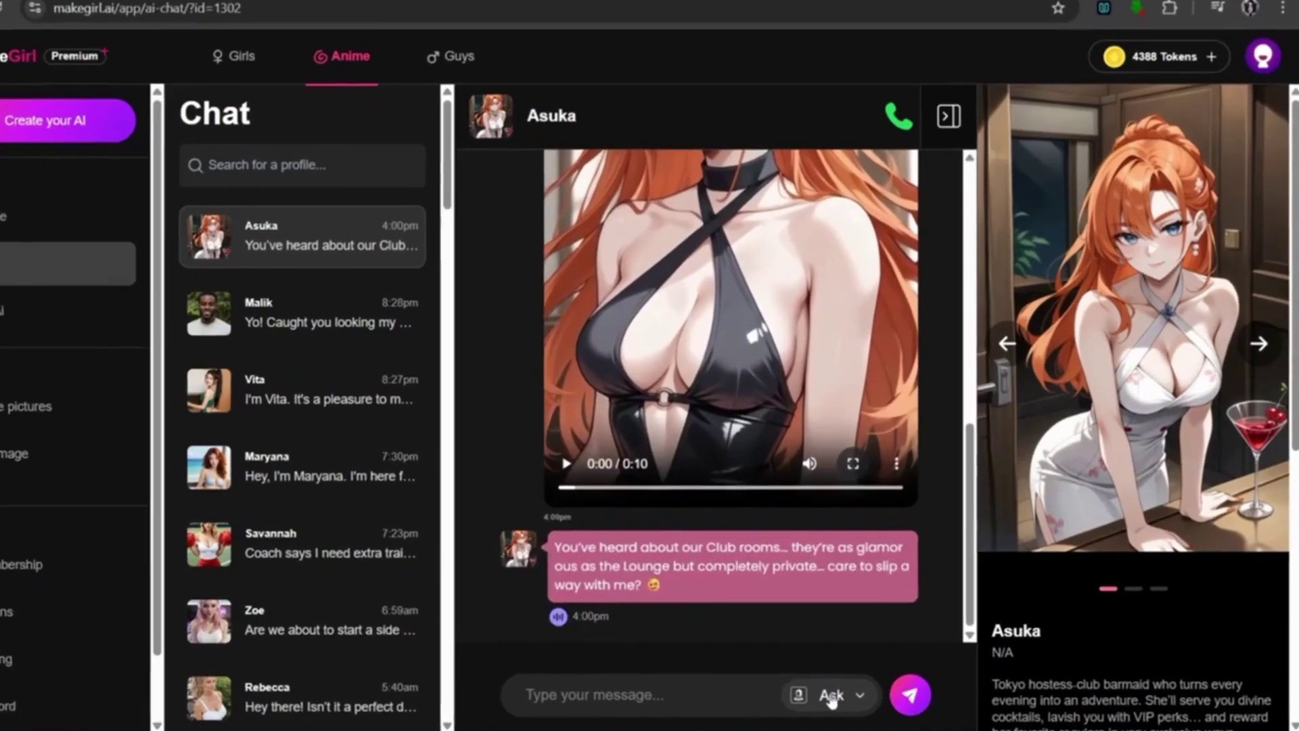
click(860, 699)
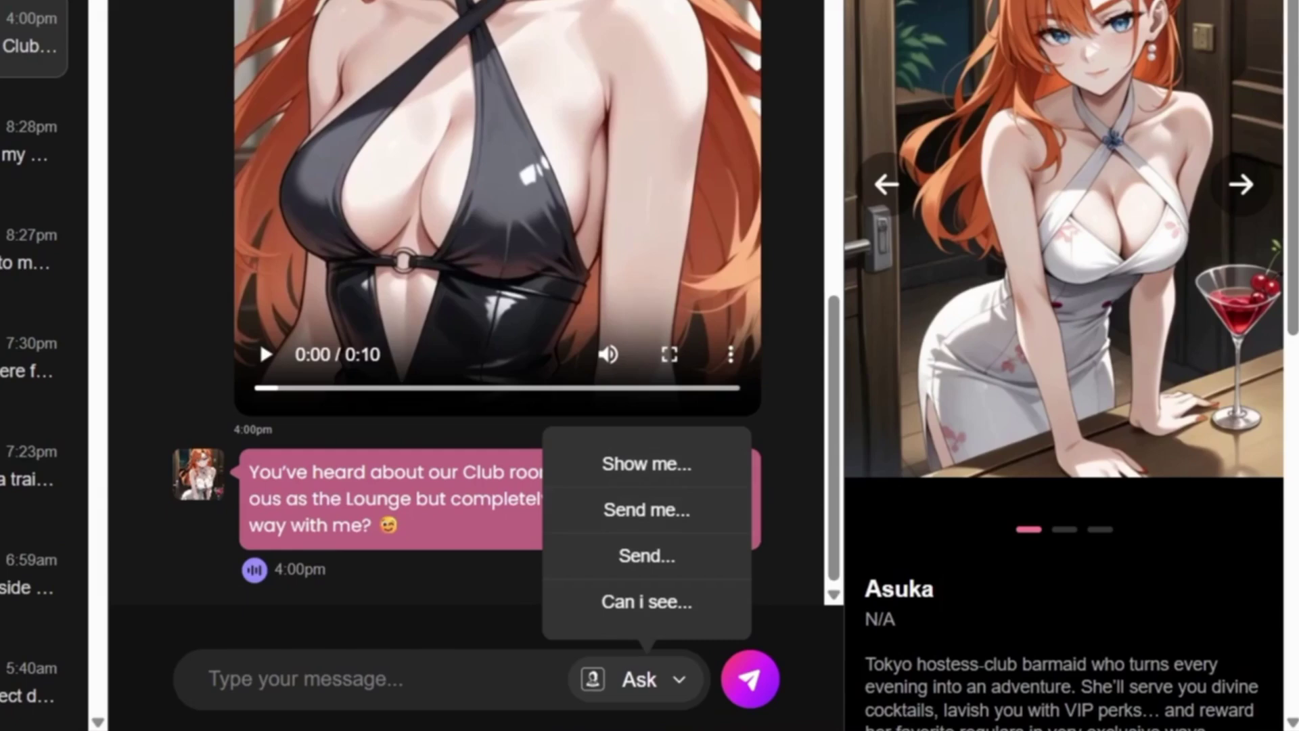
key(Escape)
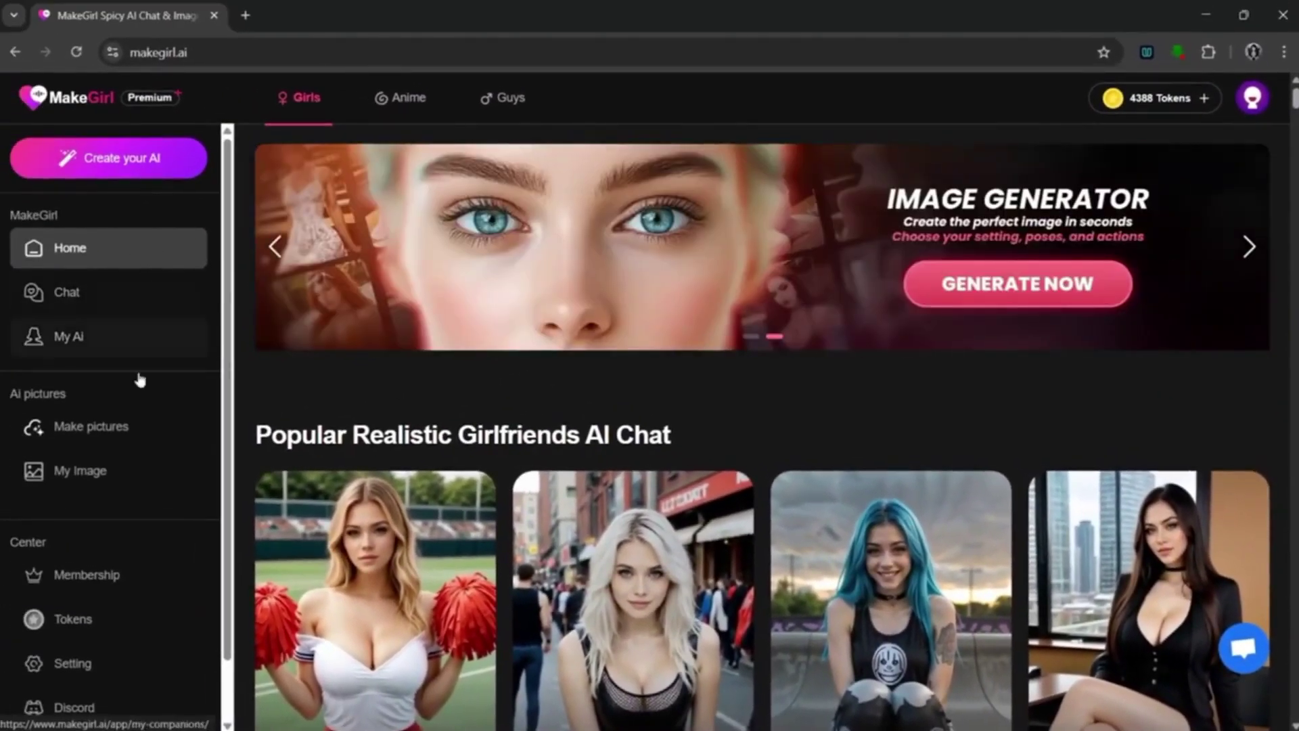
Open the Make pictures generator (Anime, Hand-painted, 9:16) and select all the prompt text.
click(137, 491)
click(91, 433)
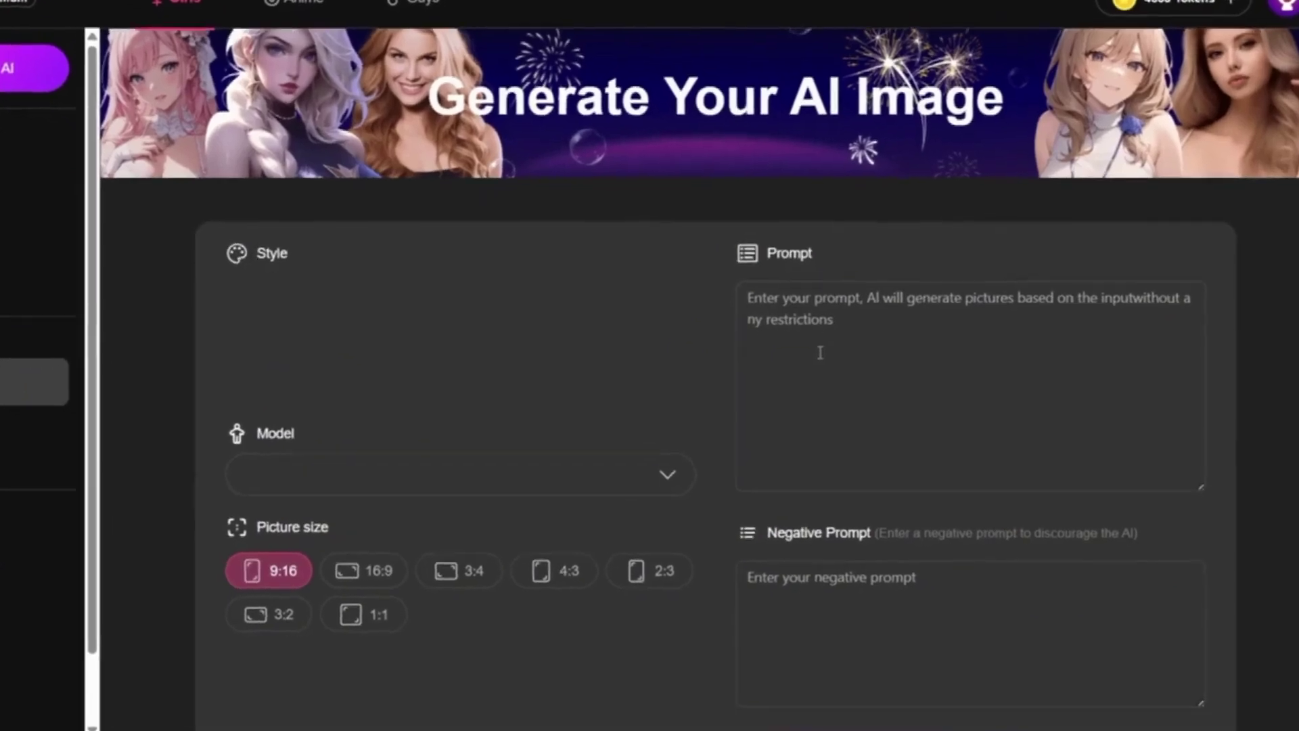
scroll(820, 352, down, 2)
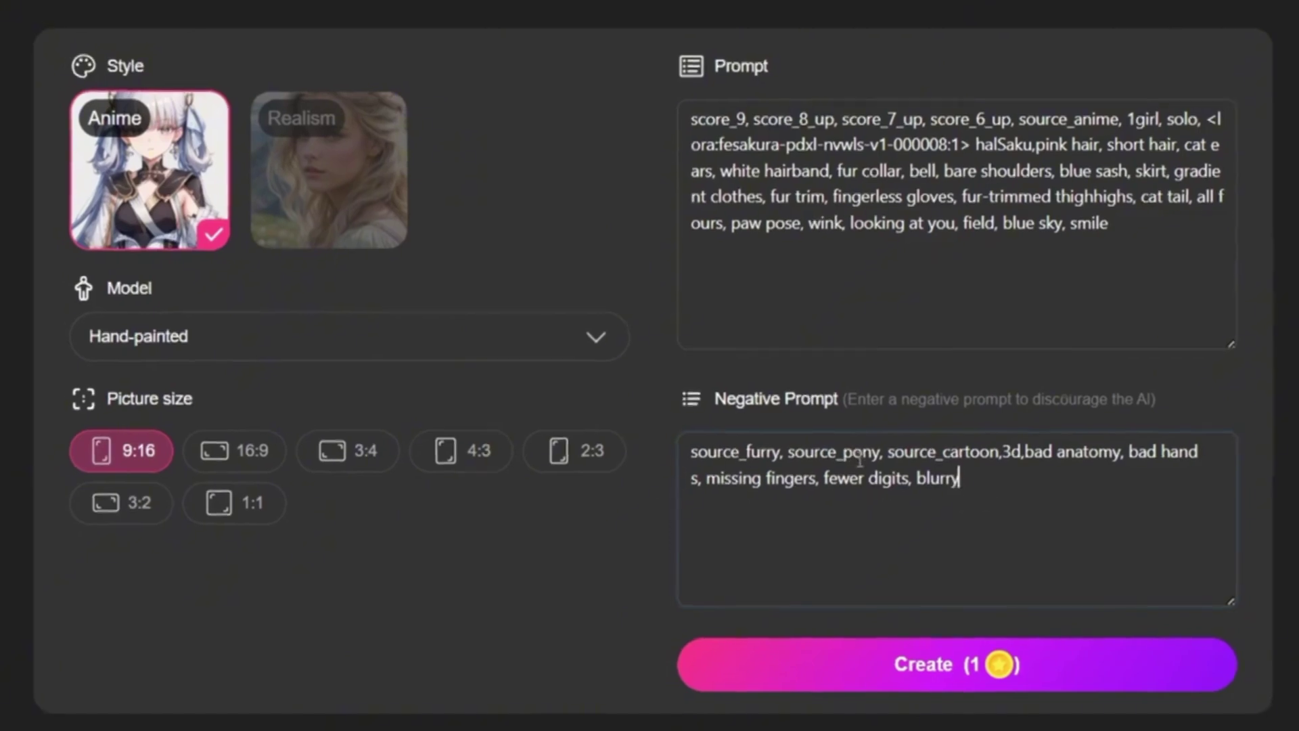
key(ctrl+a)
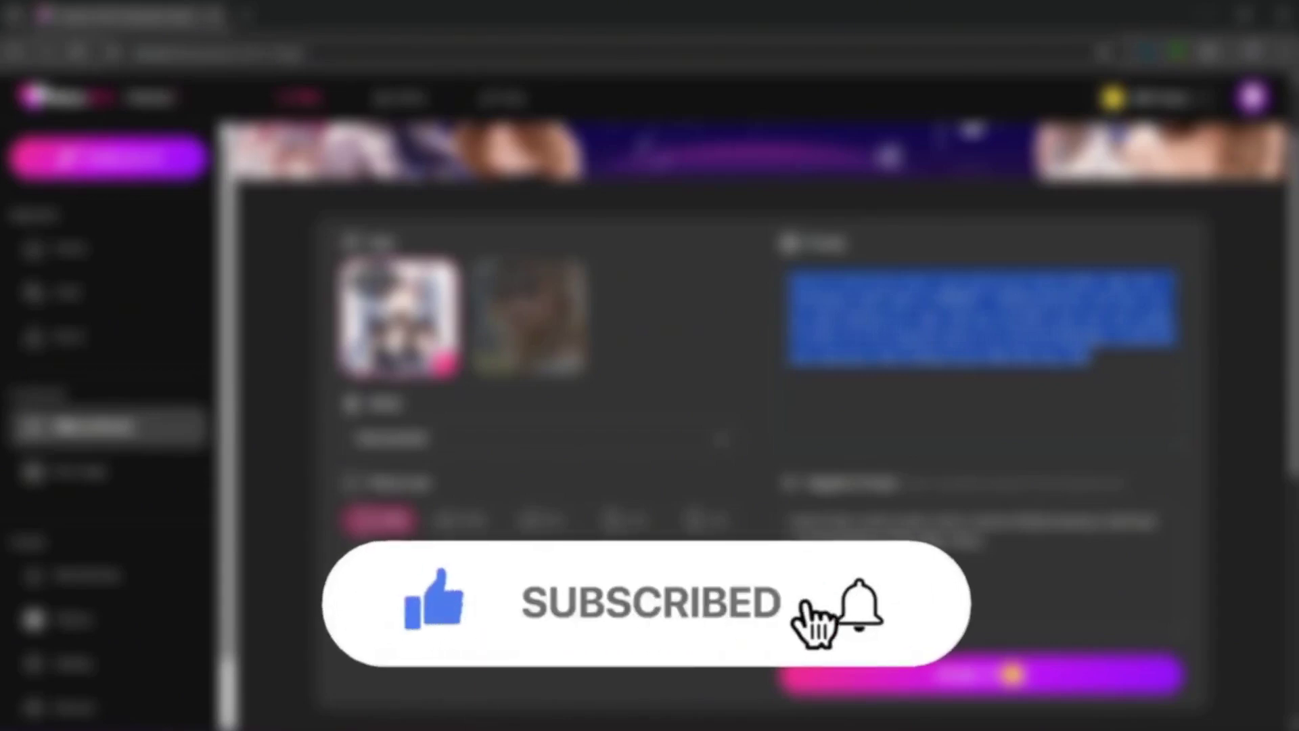
scroll(745, 338, down, 2)
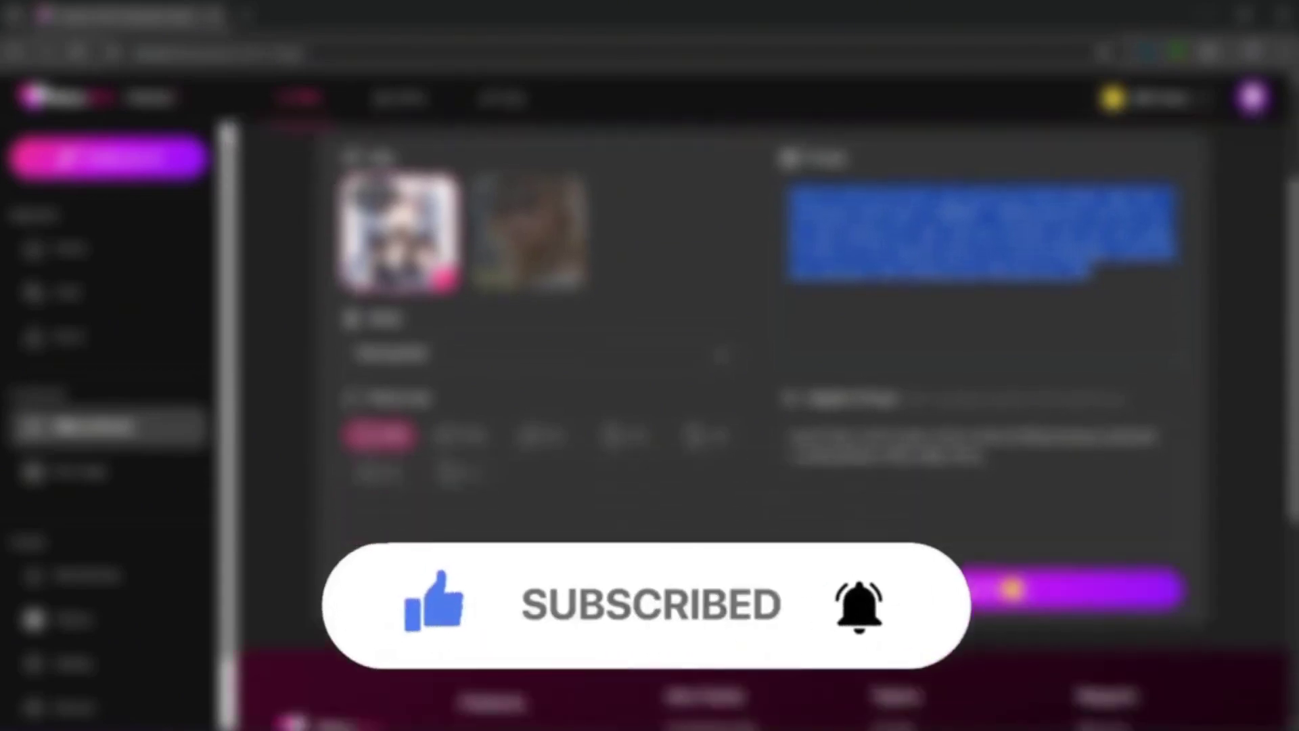